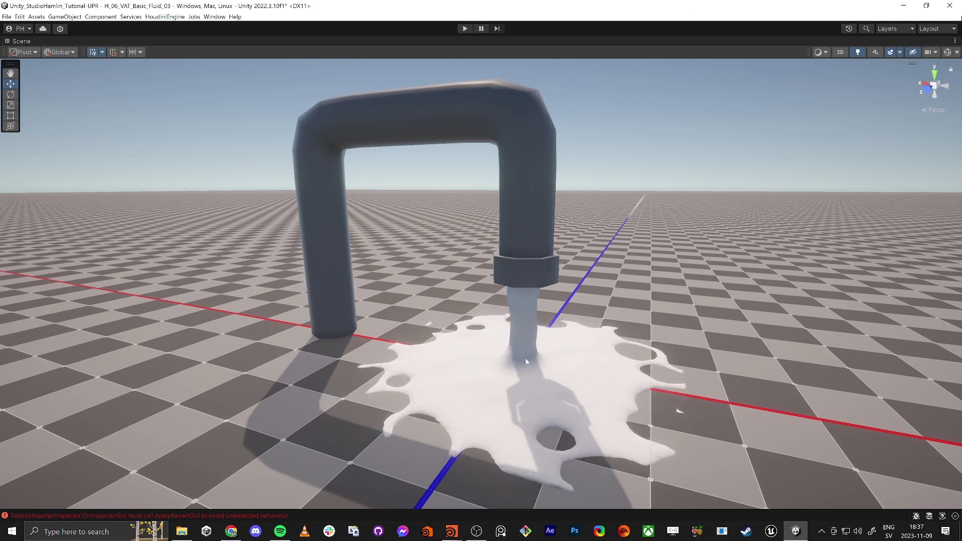
Step: Switch to the Houdini project H_06_VAT_Basic_Fluid_03 and go up from ropnet1 to the geo1 network
key(alt+Tab)
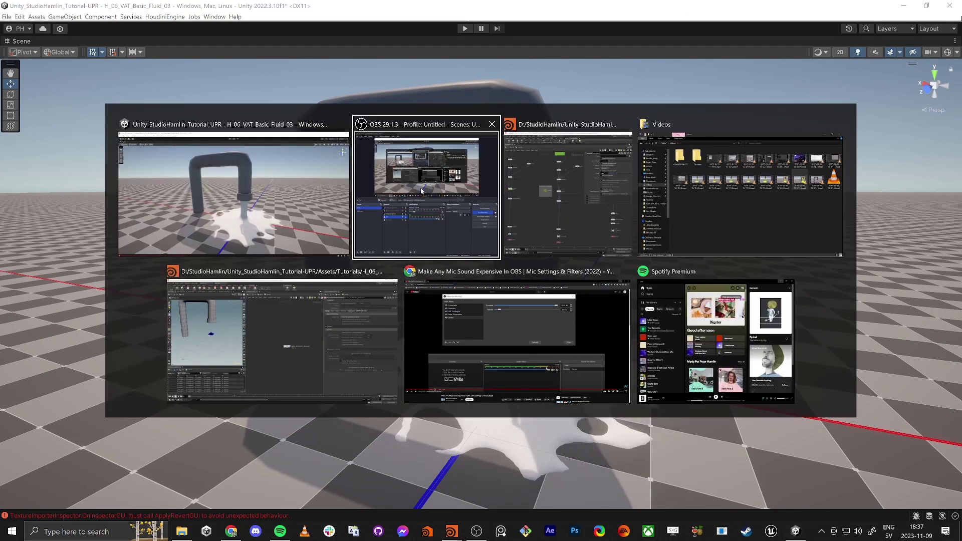
click(289, 332)
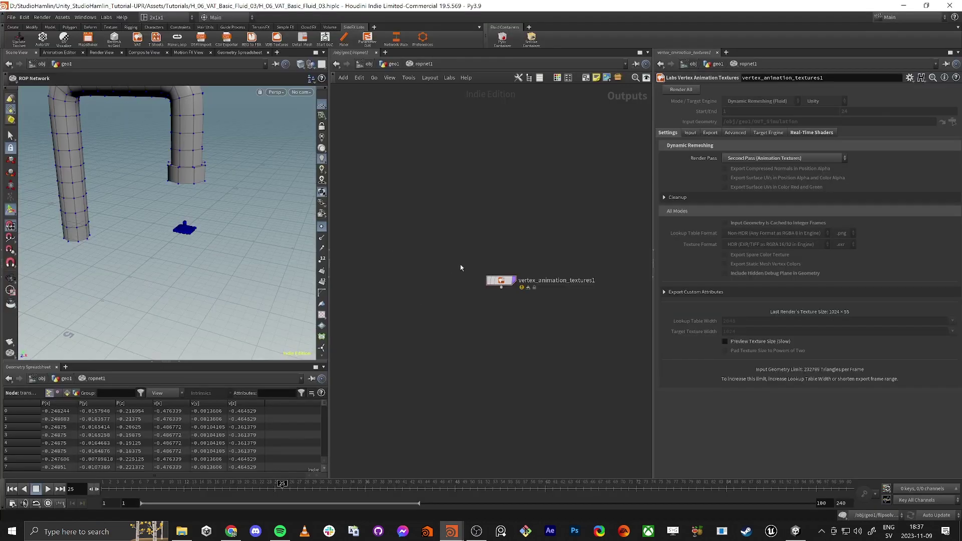
key(u)
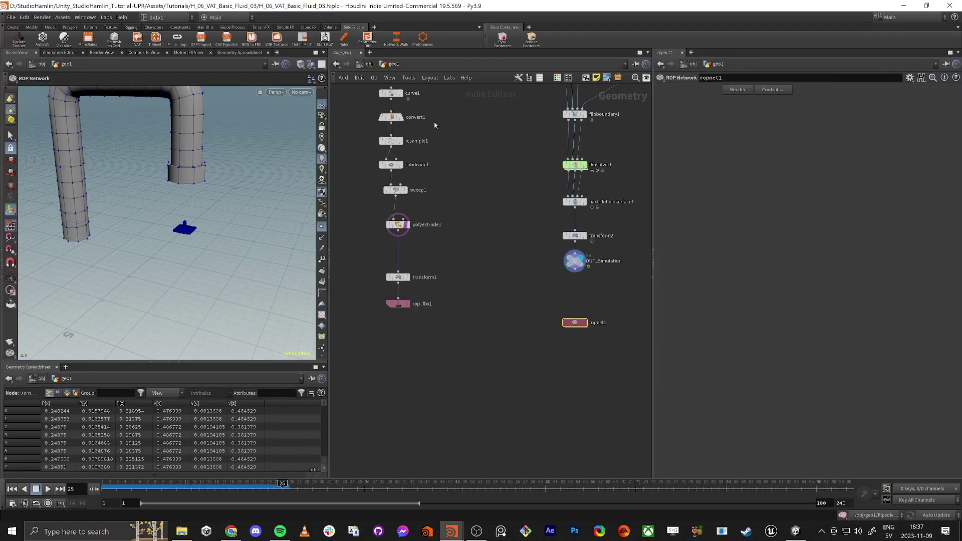
middle_drag(532, 317, 442, 315)
scroll(503, 235, up, 3)
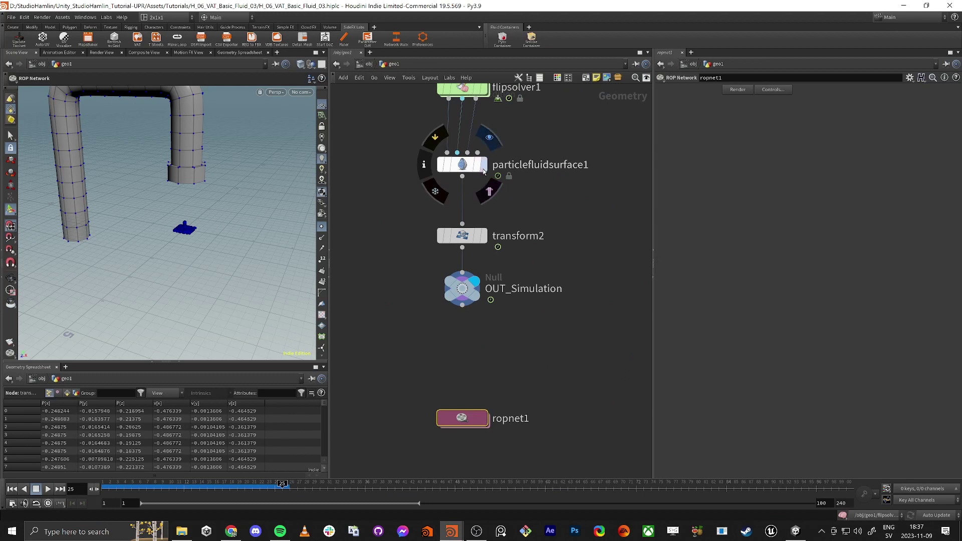
Step: Show the particlefluidsurface1 mesh in the viewport without point markers and scrub the timeline to frame 19
click(482, 171)
click(483, 168)
click(321, 226)
alt+drag(215, 220, 127, 236)
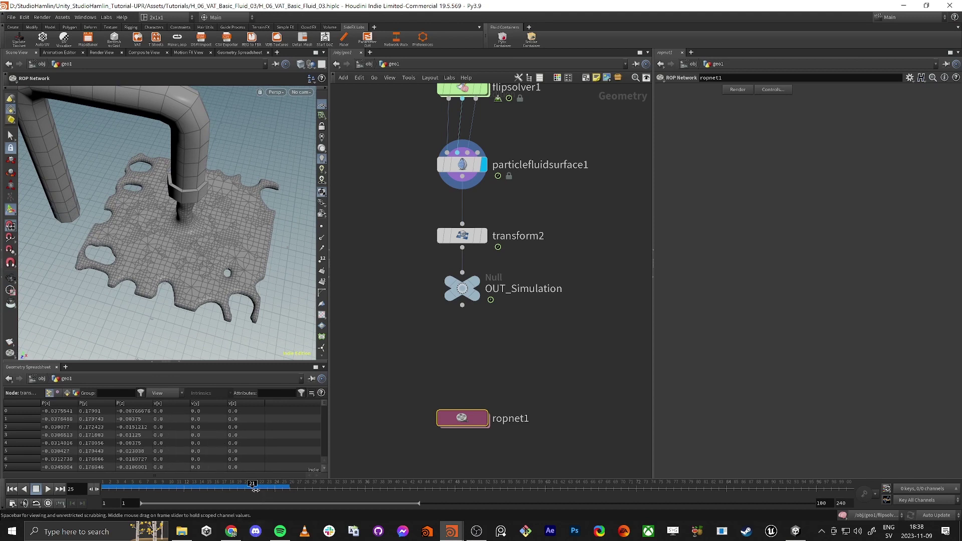
drag(282, 484, 237, 503)
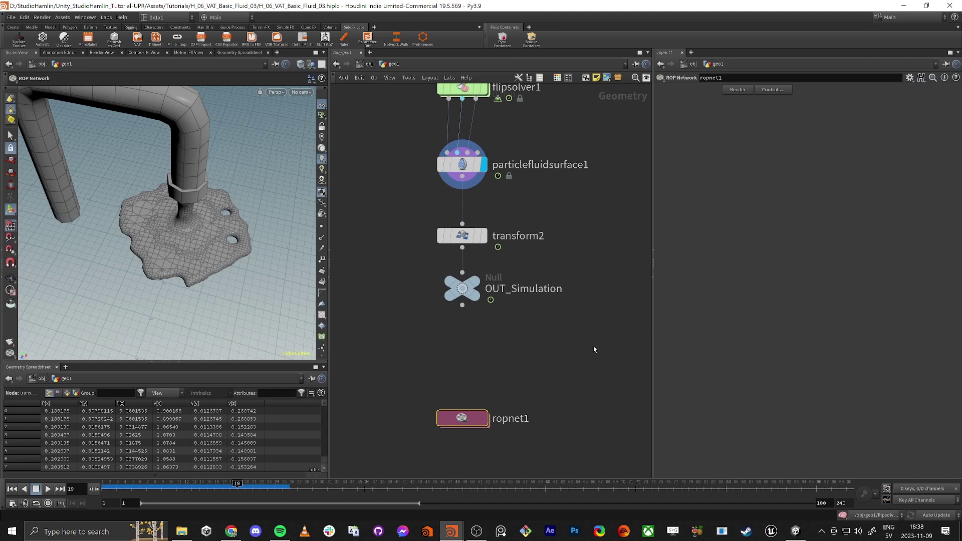
Step: Display the flipsolver1 particles in the viewport and examine the solver's point attributes in its node info
middle_drag(575, 213, 611, 297)
scroll(593, 292, down, 2)
middle_drag(421, 223, 475, 203)
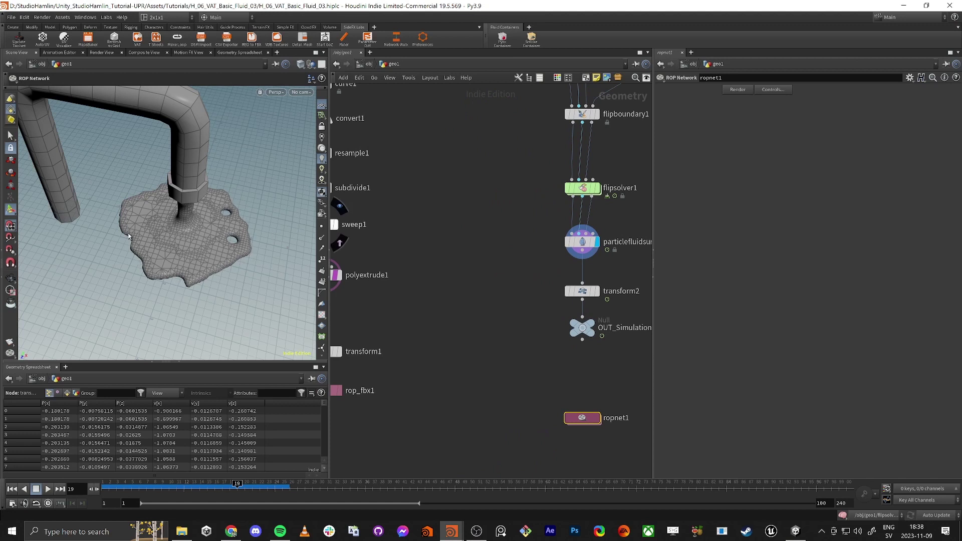
click(598, 190)
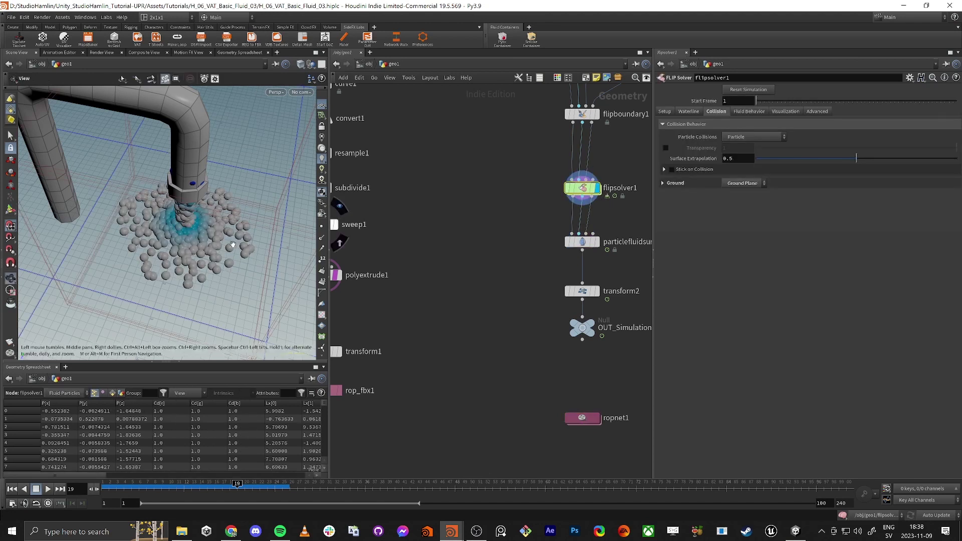
drag(228, 245, 219, 232)
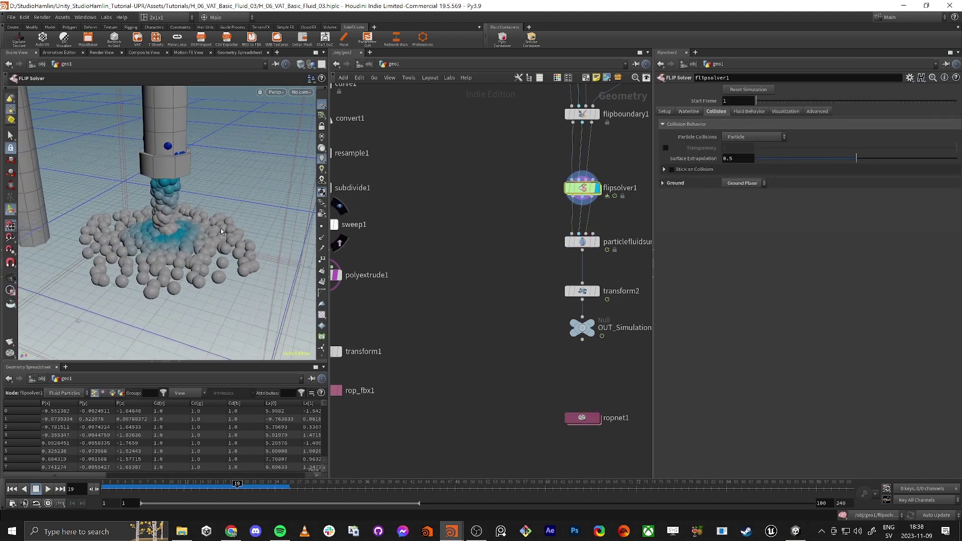
middle_click(583, 190)
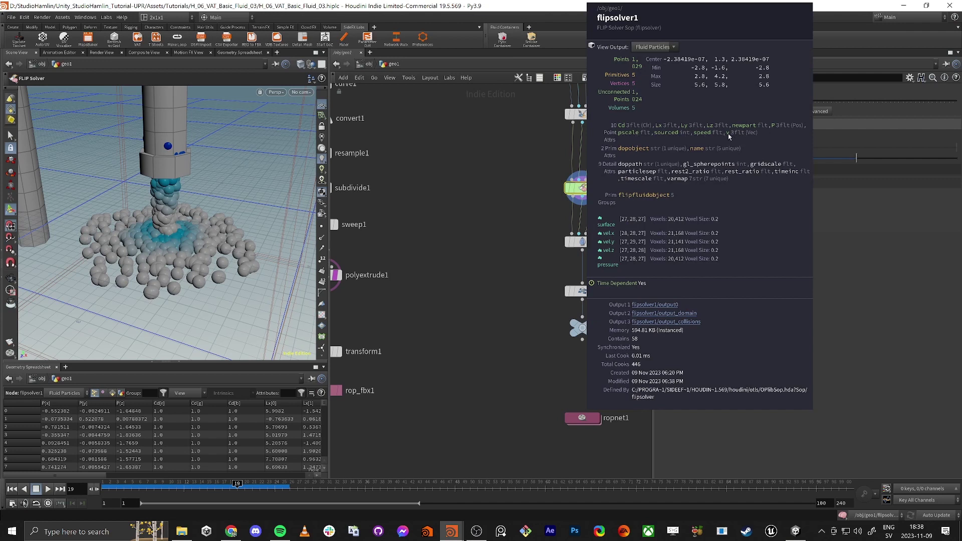
Step: Enable Add Age Attribute and Add ID Attribute in the attribute settings of flipcontainer1
middle_drag(515, 150, 466, 271)
middle_drag(472, 211, 464, 237)
click(519, 193)
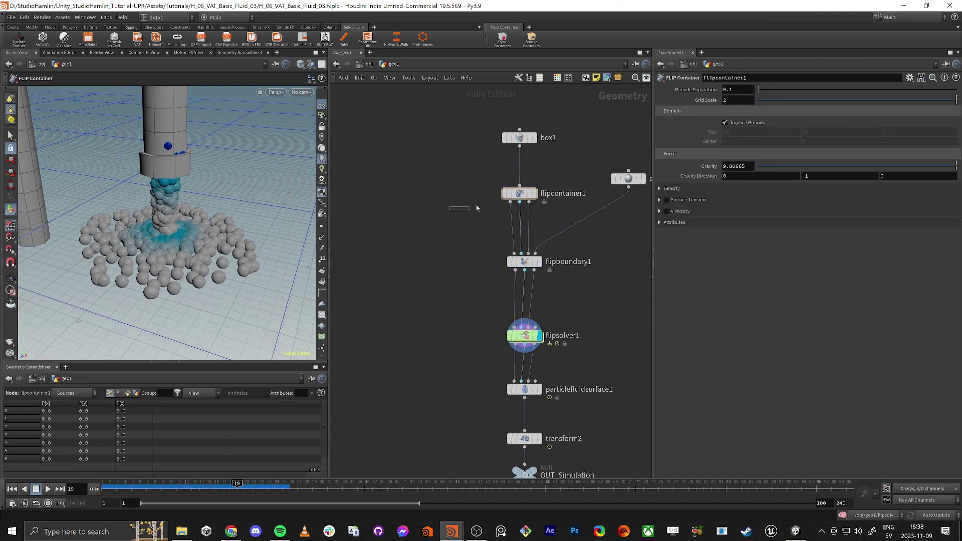
click(674, 223)
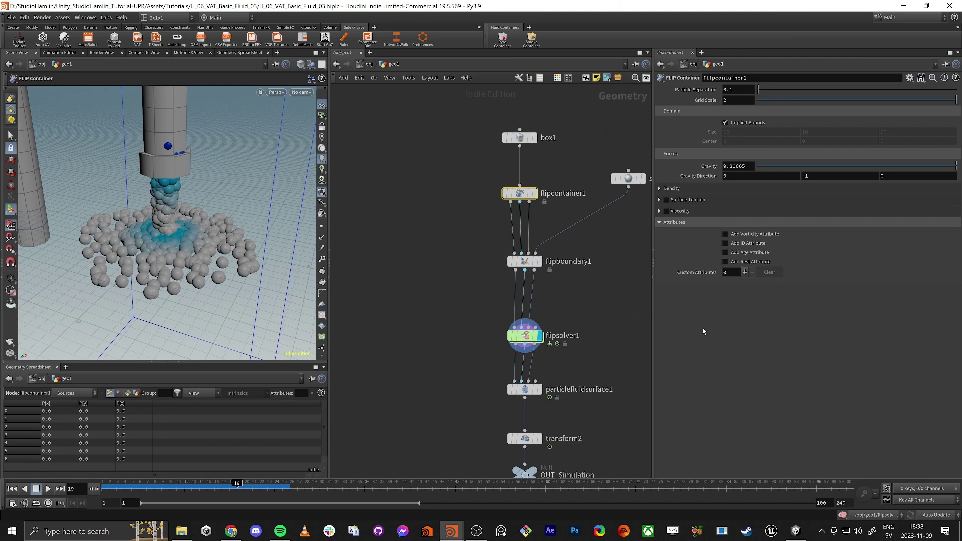
click(724, 253)
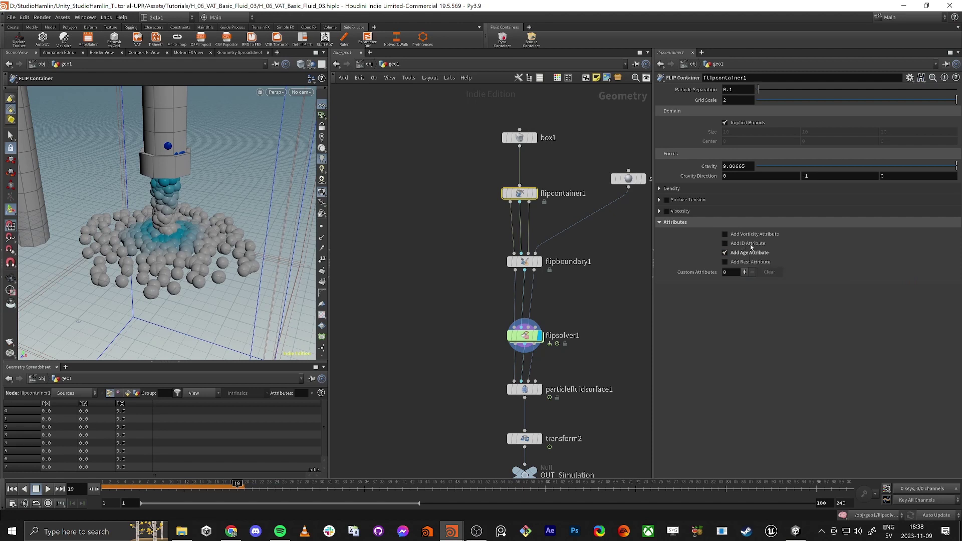
click(726, 244)
Step: Try inserting a displayed Attribute Wrangle on the first wire between flipsolver1 and particlefluidsurface1
middle_drag(418, 260, 434, 159)
scroll(501, 253, down, 3)
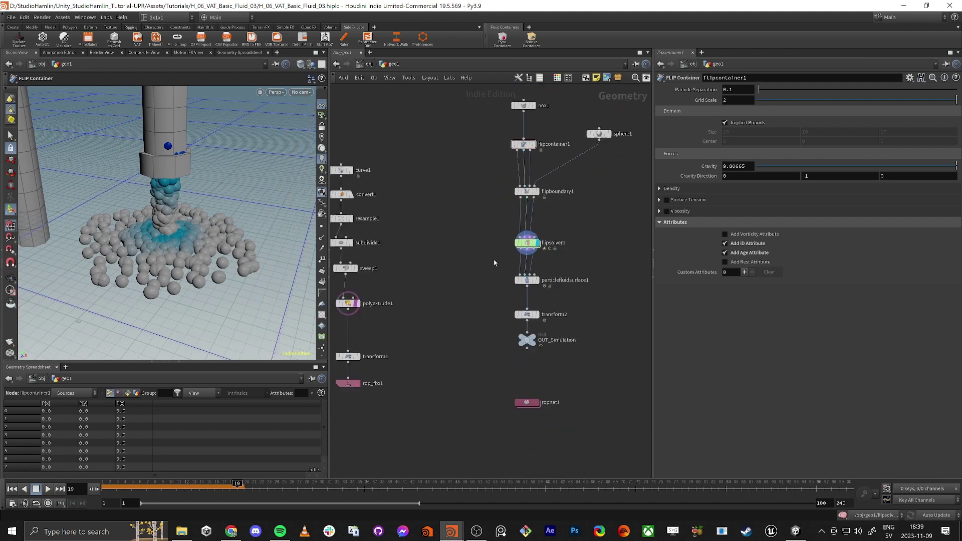
scroll(519, 253, up, 3)
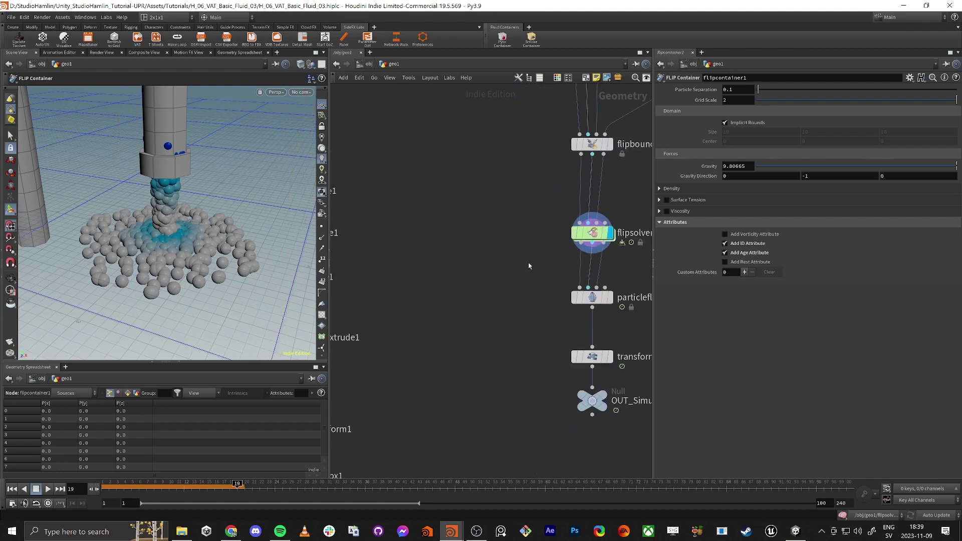
key(Tab)
text(wran)
key(Return)
click(528, 265)
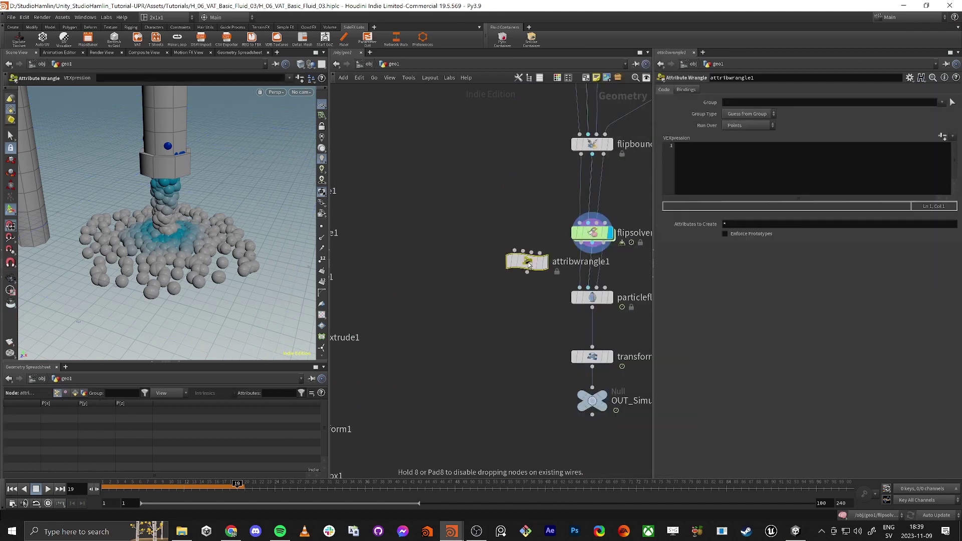
drag(527, 262, 566, 276)
click(573, 273)
drag(565, 276, 580, 277)
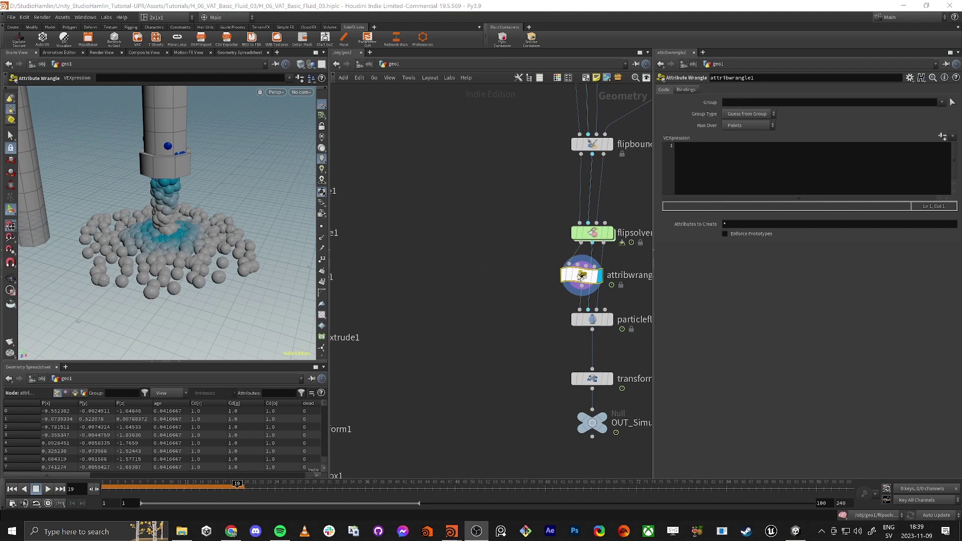
drag(571, 275, 561, 277)
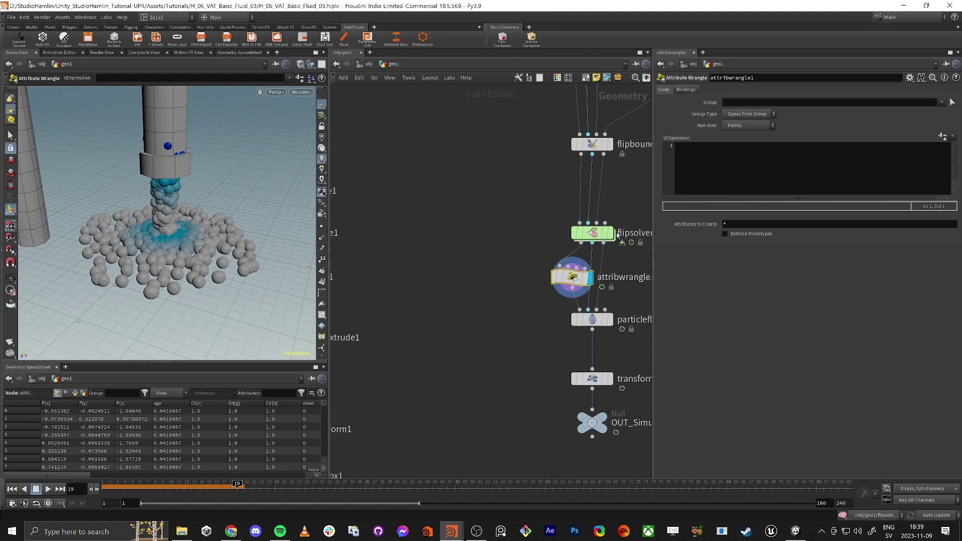
Step: Display flipsolver1, replay the simulation from the first frame, and return to frame 19
click(592, 233)
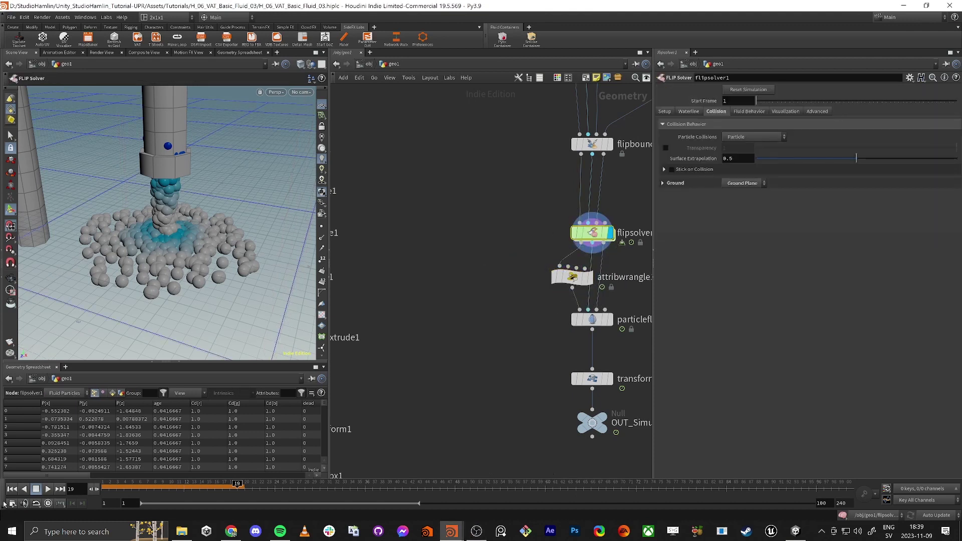
click(12, 488)
click(48, 489)
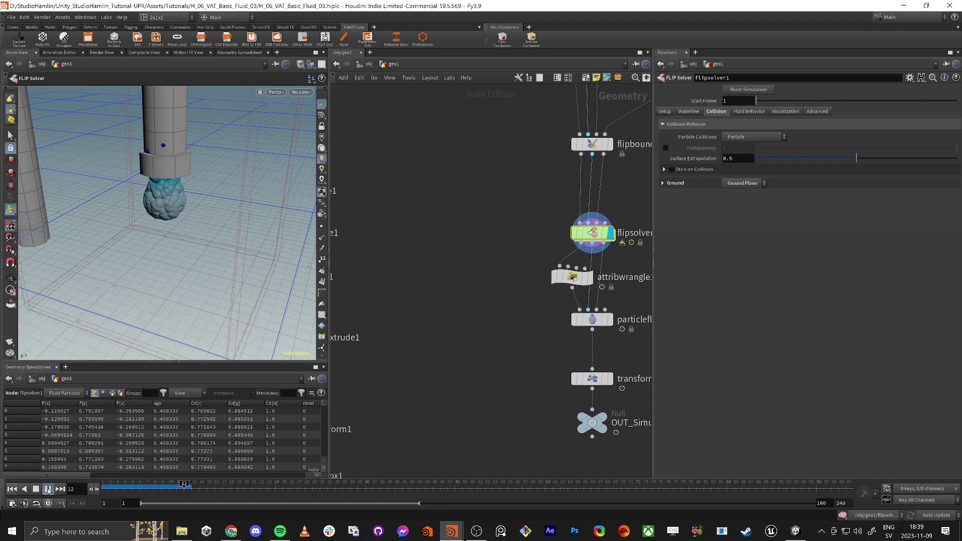
click(48, 490)
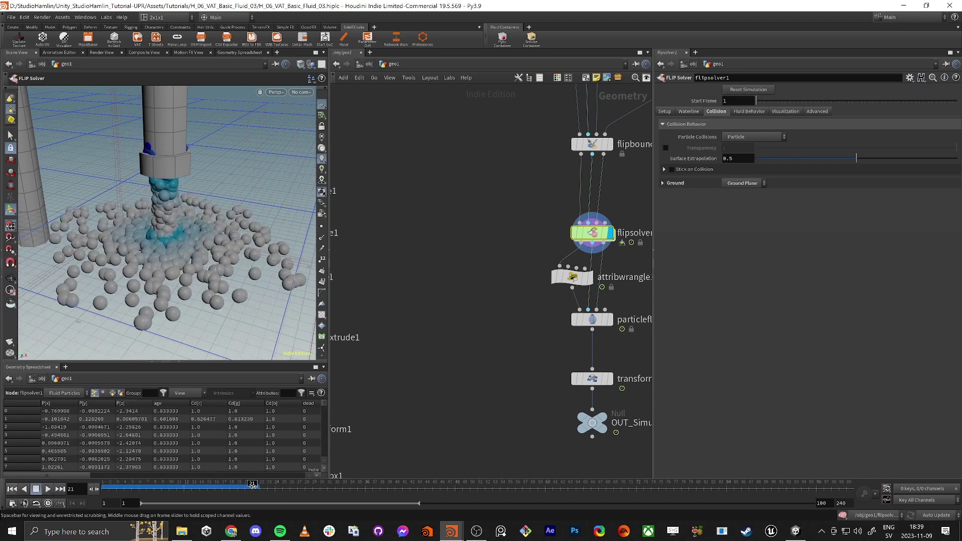
drag(255, 486, 236, 488)
Step: View the particlefluidsurface1 mesh, then display the Attribute Wrangle and examine its point attributes in the node info
alt+drag(165, 211, 168, 262)
click(609, 325)
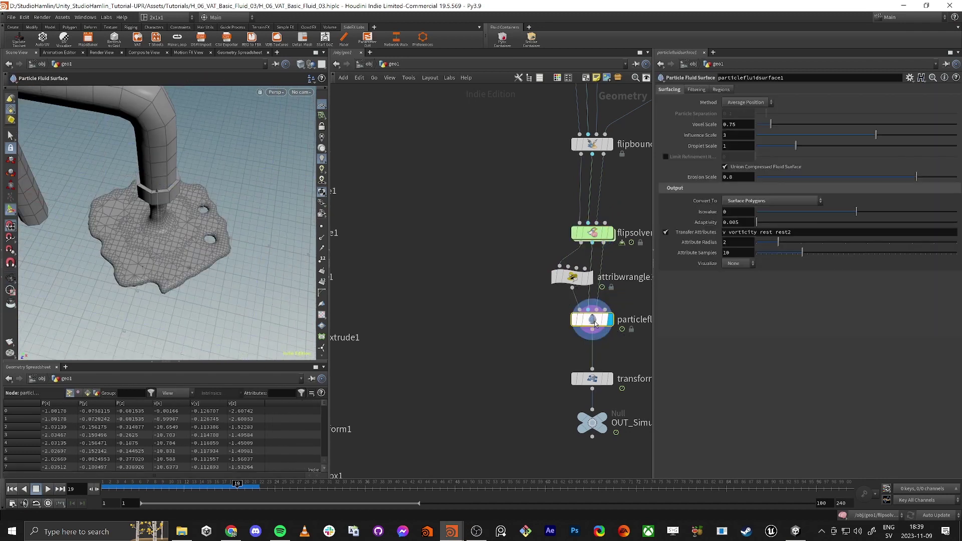
click(570, 280)
middle_click(571, 279)
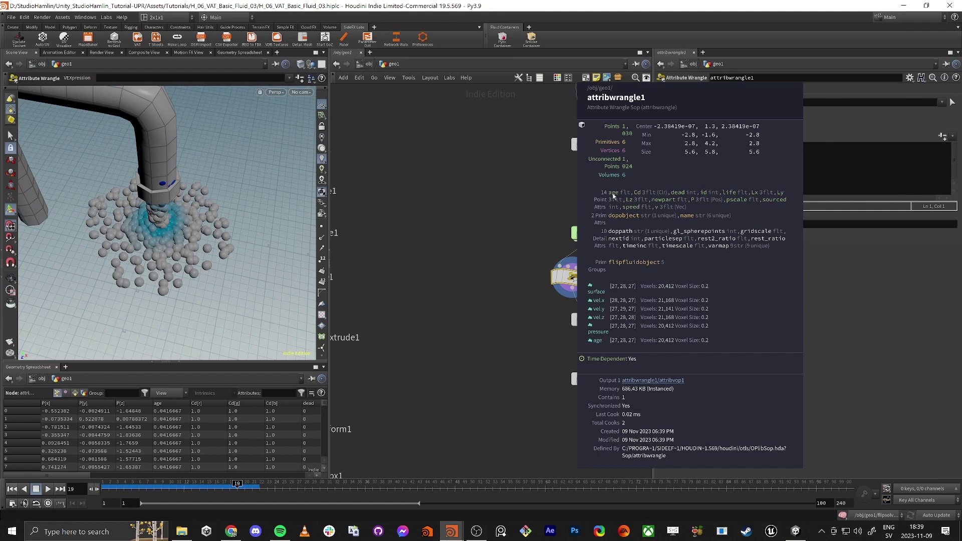
middle_drag(613, 195, 614, 196)
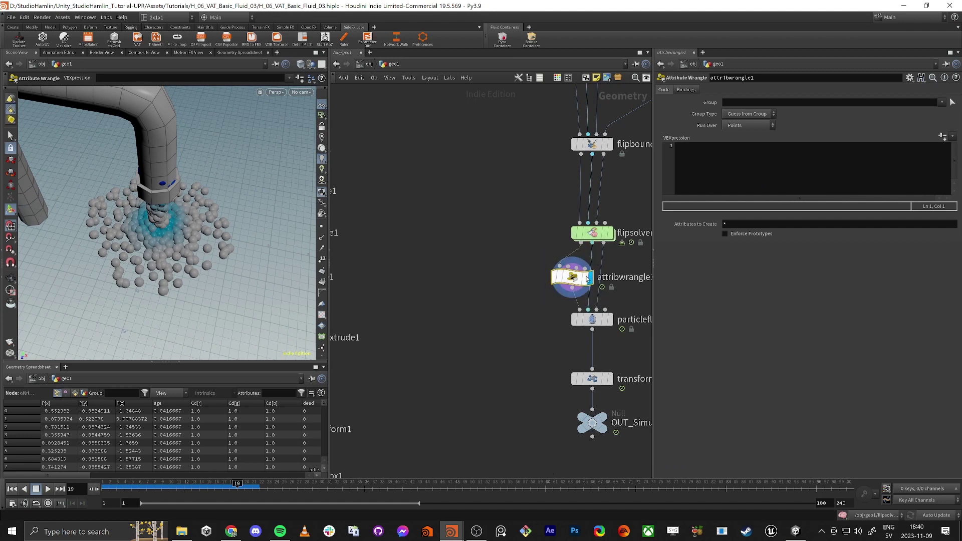
Step: Unwire the Attribute Wrangle, reinsert it between flipsolver1 and particlefluidsurface1, and delete it
drag(567, 285, 463, 241)
click(577, 235)
middle_drag(577, 235, 504, 246)
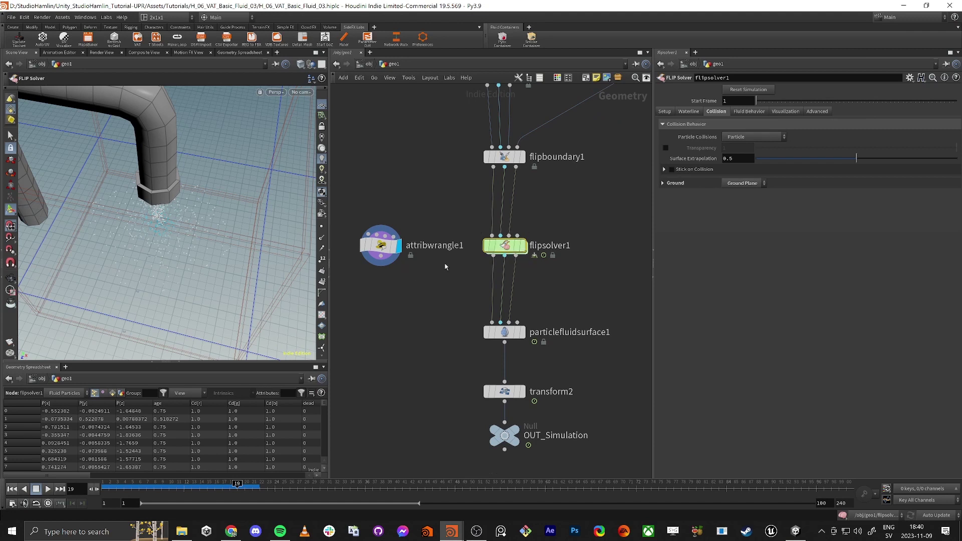
drag(383, 247, 457, 308)
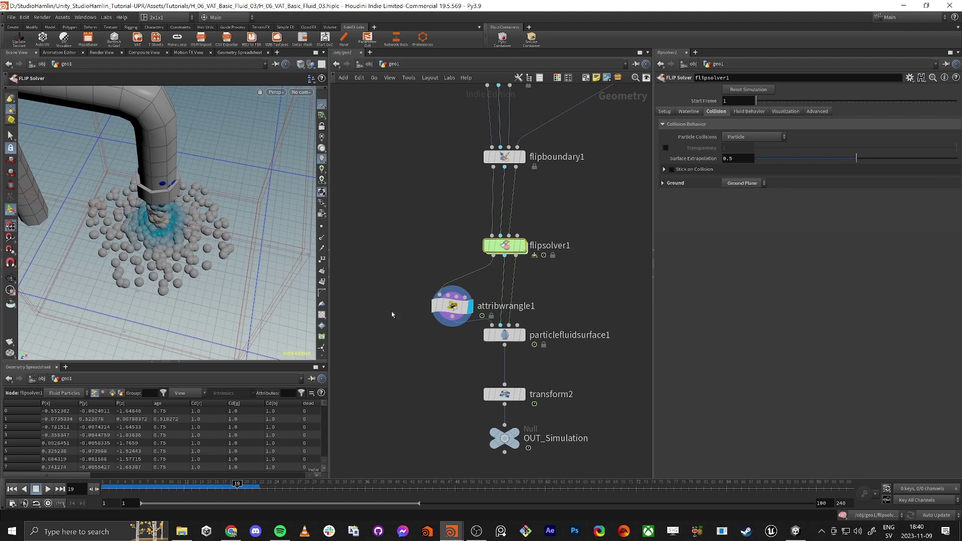
mouse_move(451, 311)
mouse_down()
mouse_move(438, 323)
mouse_move(415, 319)
mouse_move(460, 325)
mouse_move(443, 328)
mouse_move(451, 304)
mouse_up()
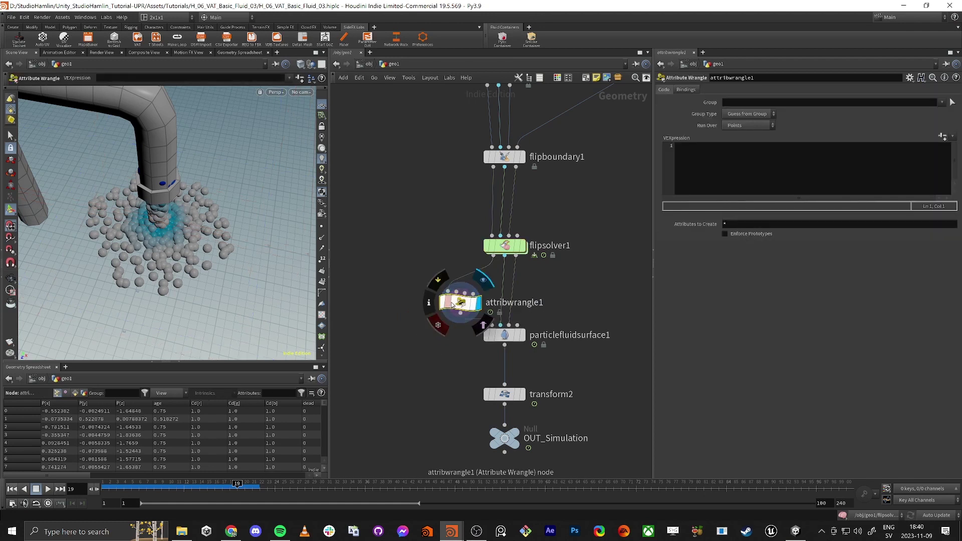
key(Delete)
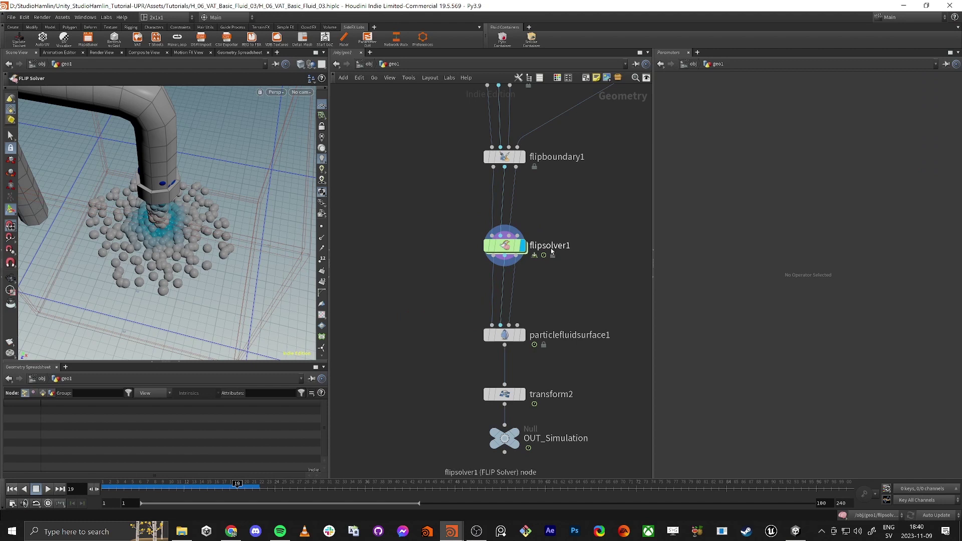
Step: Enter the FORCES network inside flipsolver1 and bring its SOURCE output into view
middle_drag(380, 312, 440, 327)
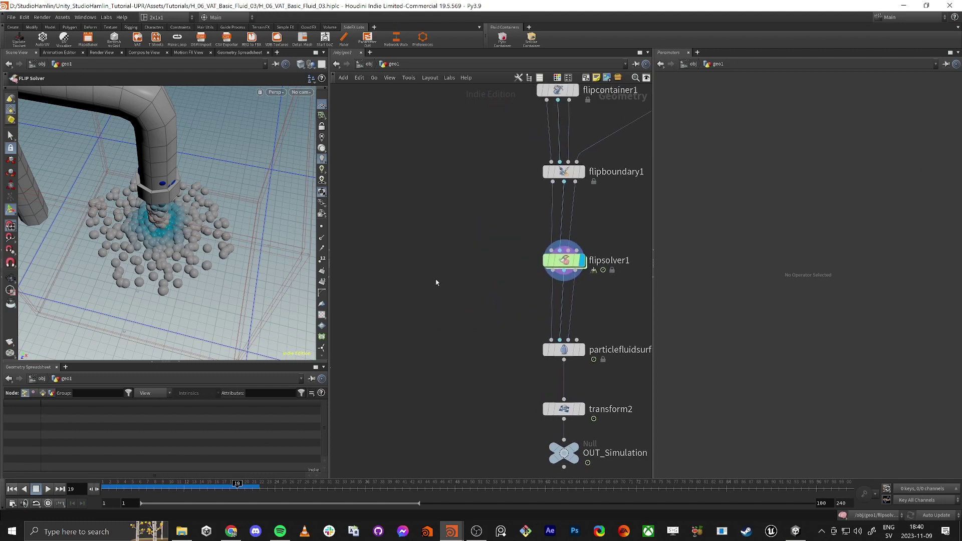
double_click(560, 257)
middle_drag(491, 264, 458, 221)
drag(471, 272, 520, 271)
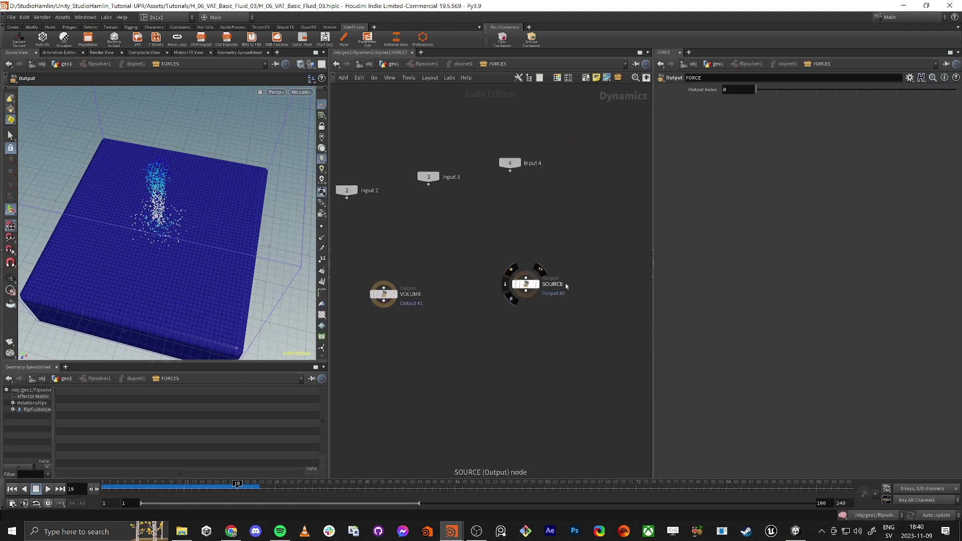
Step: Add a POP Wrangle directly above the SOURCE output and wire it into that output
key(Tab)
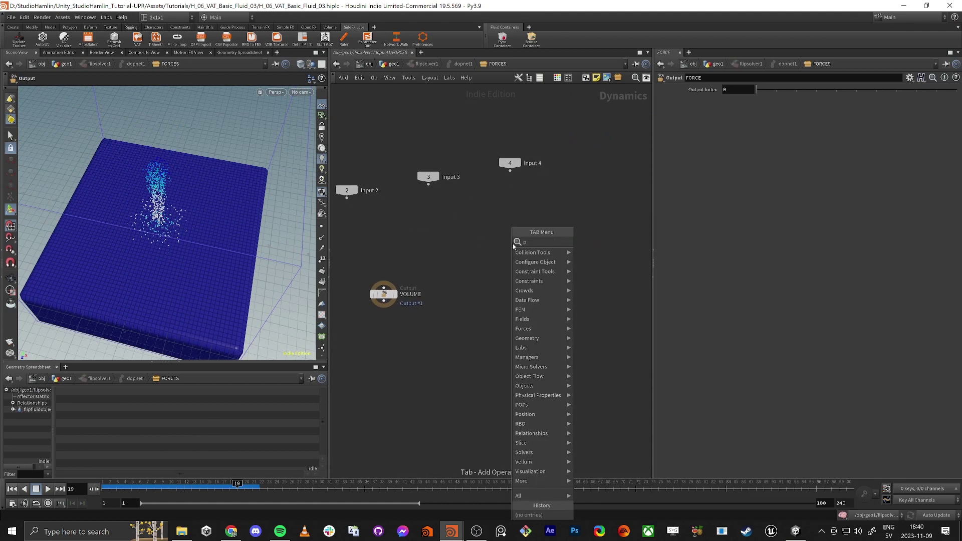
text(pop)
key(Return)
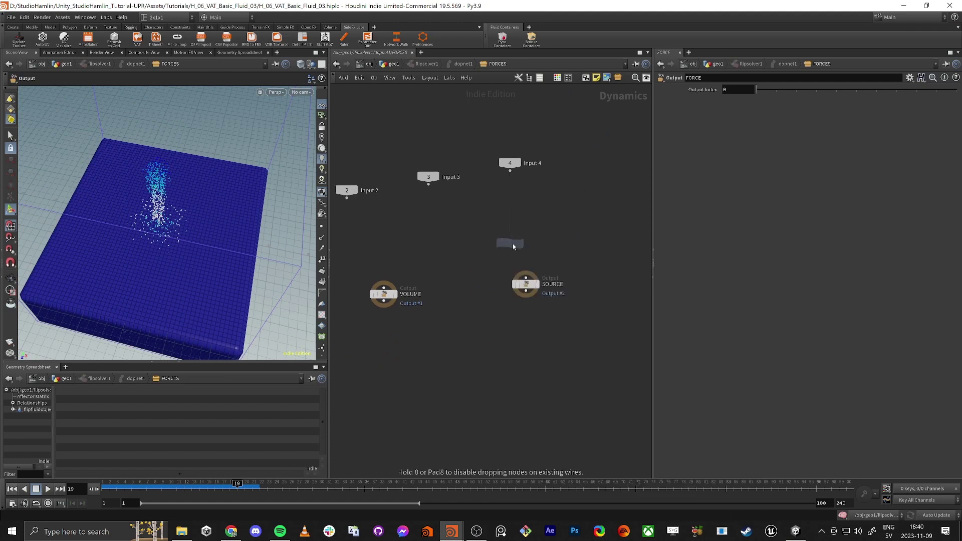
click(525, 232)
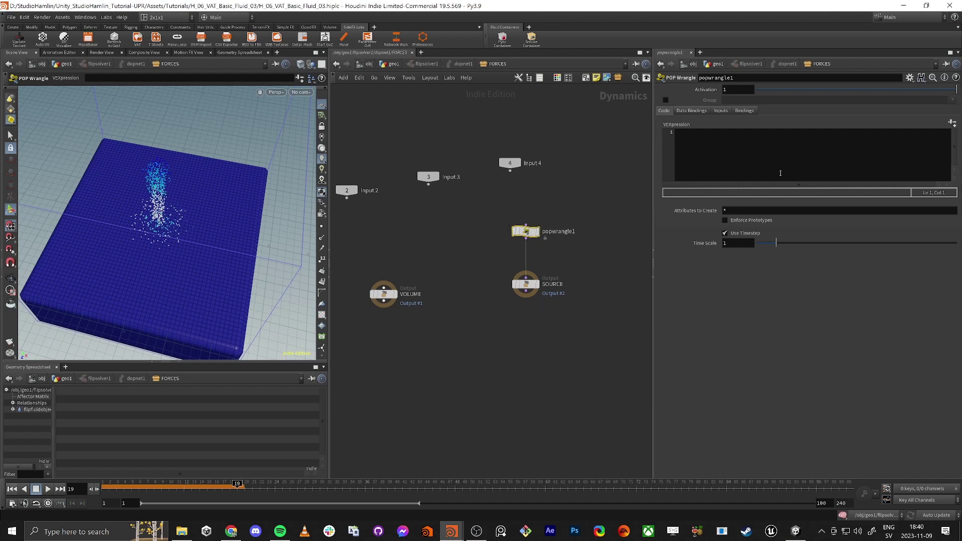
Step: Declare float min = chf("Min"); and float max = chf("Max"); in popwrangle1's VEXpression and generate the Min and Max parameters
click(776, 154)
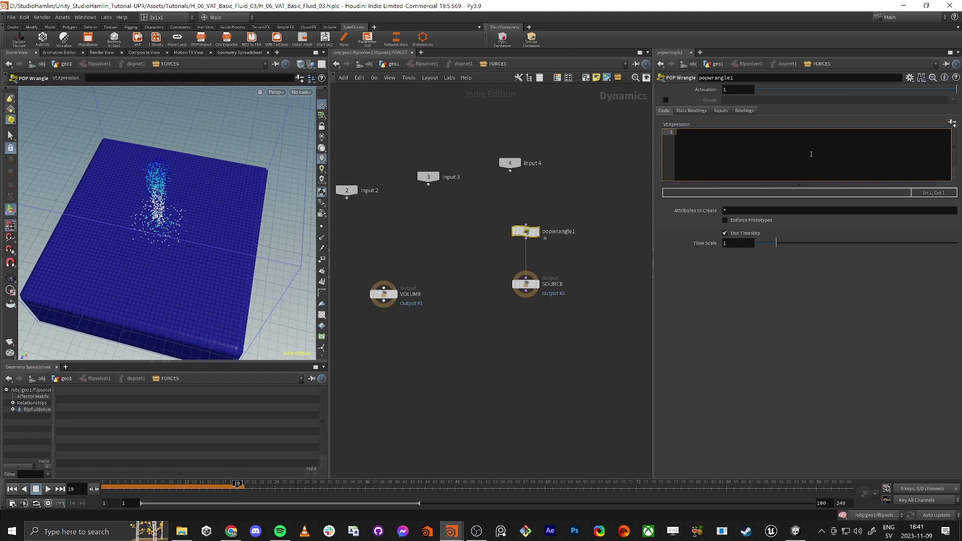
text(float min )
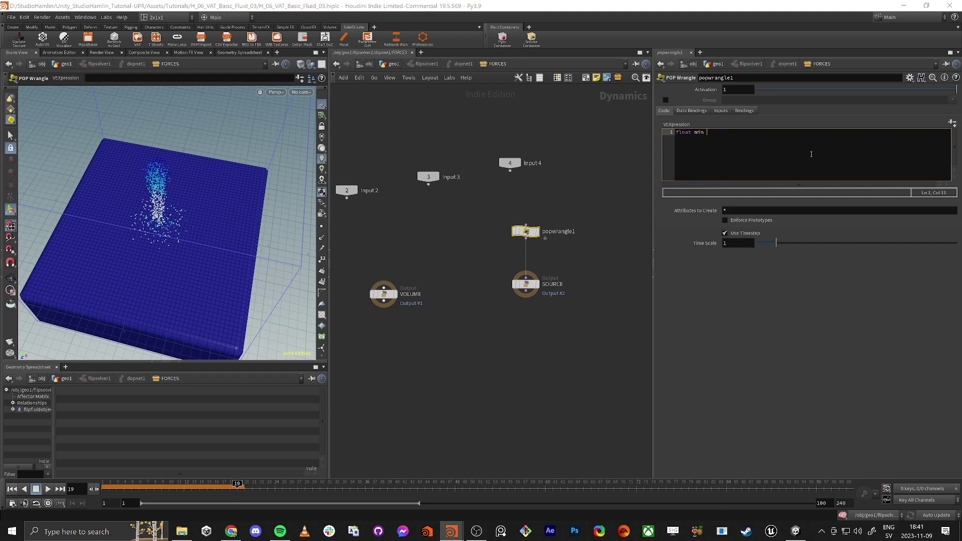
text(= chf("Min");)
key(Return)
text(float max = chf("Max)
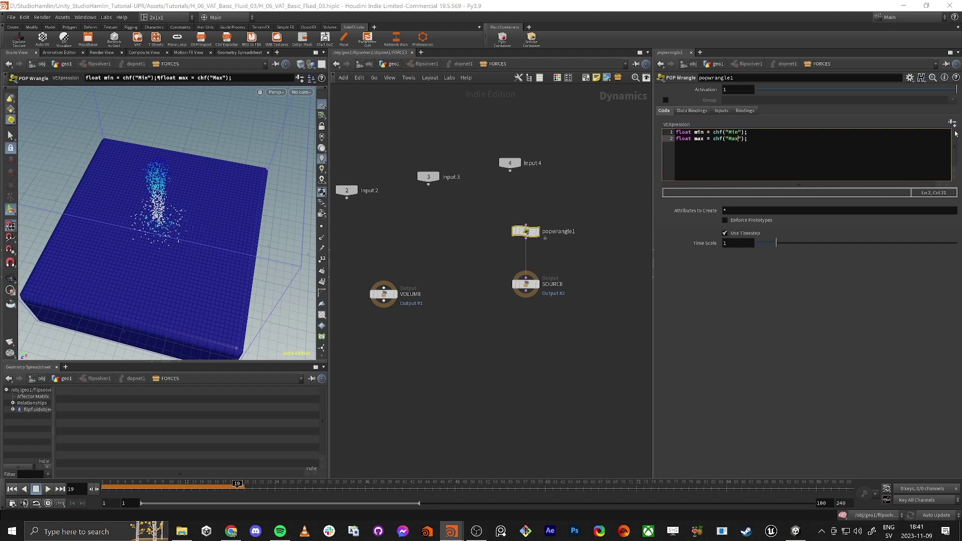
click(951, 123)
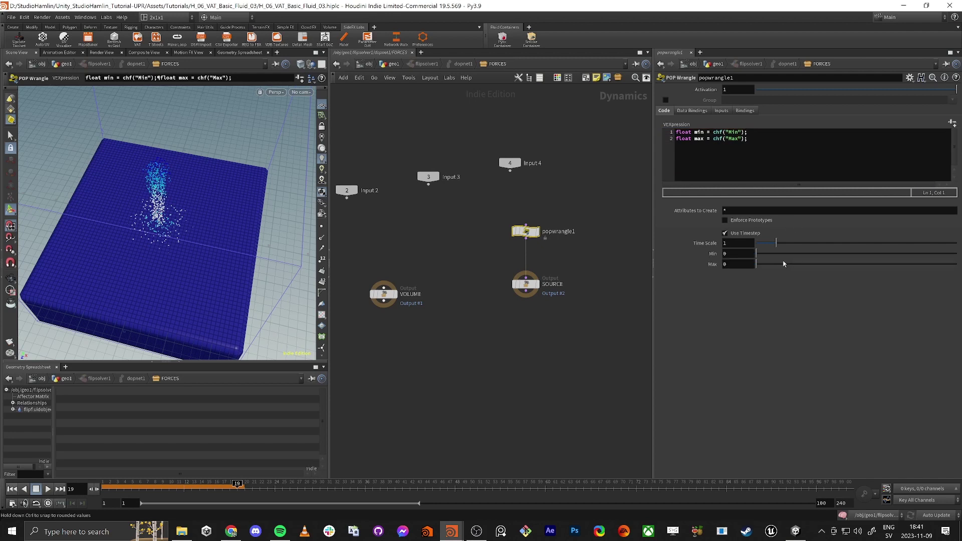
Step: Set both the Min and Max parameters of popwrangle1 to 1
click(781, 254)
drag(779, 254, 858, 265)
drag(793, 257, 642, 274)
text(11)
key(Tab)
click(725, 254)
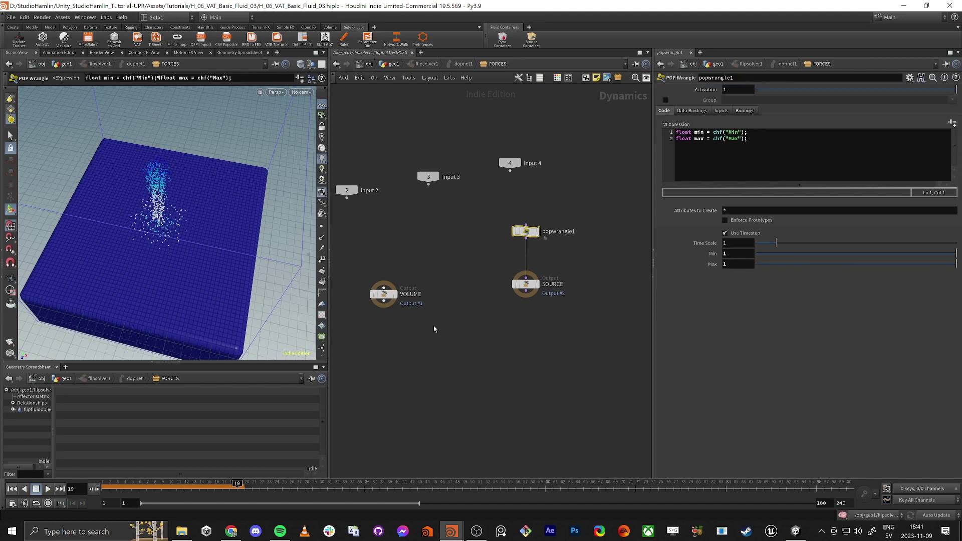
Step: Scrub the timeline to frame 24 and back to 18, then set Min to 0.541 and Max to 0.763
click(274, 485)
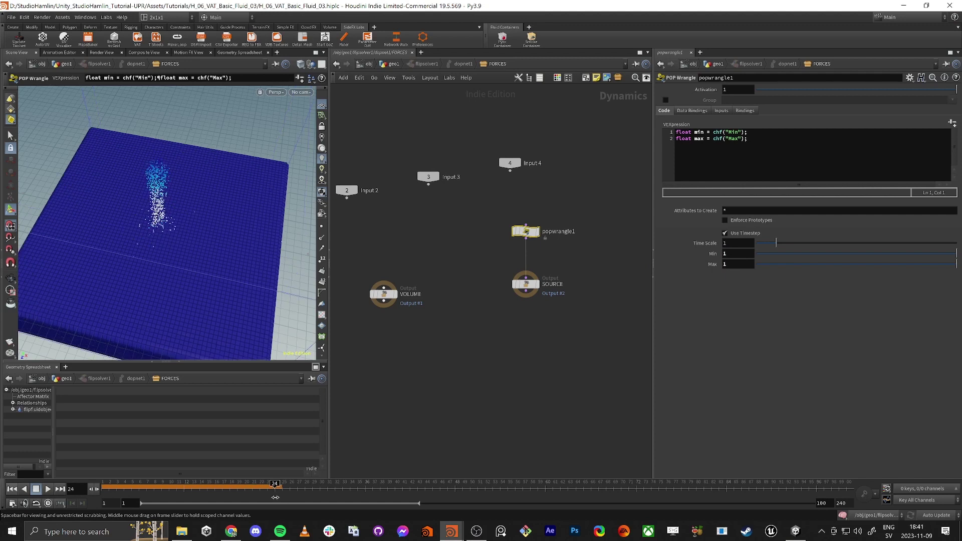
drag(275, 485, 229, 488)
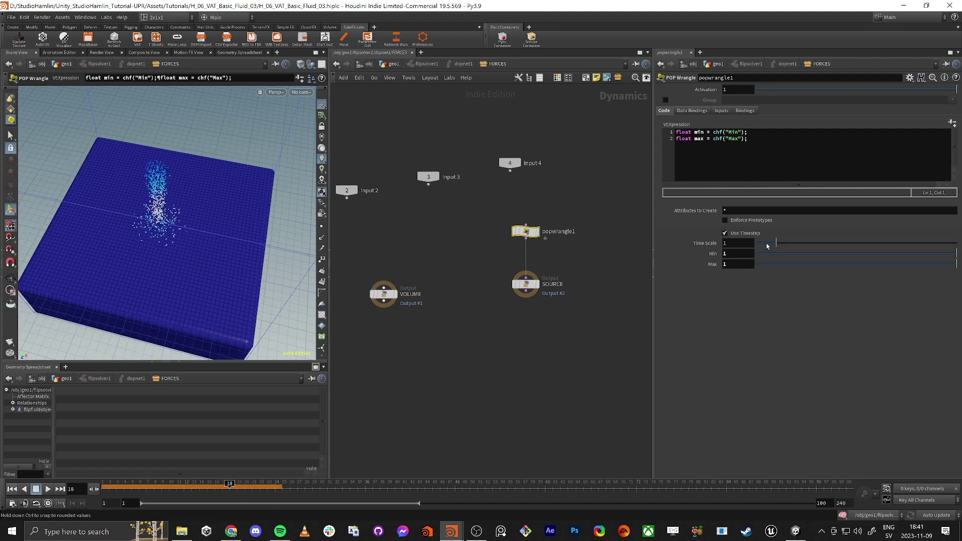
drag(853, 259, 857, 259)
drag(922, 264, 865, 254)
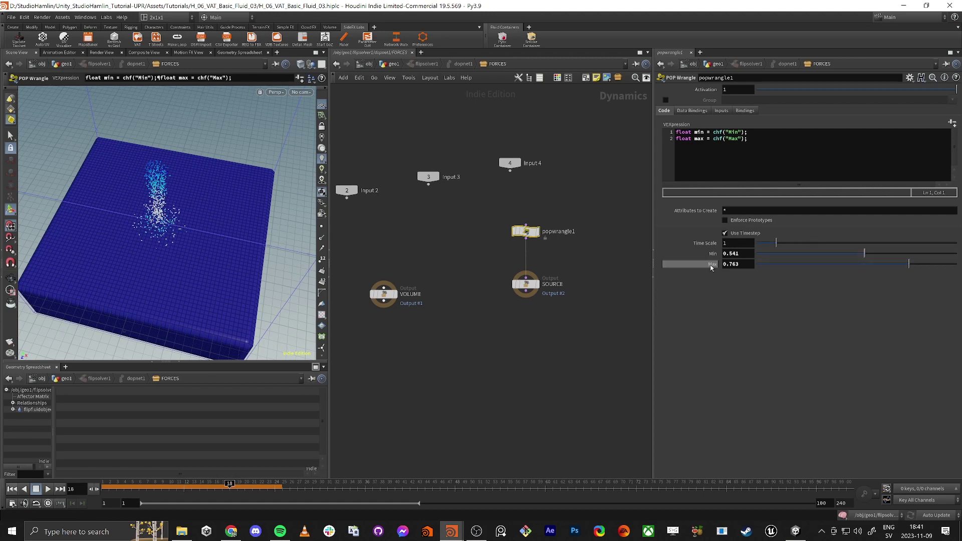
Step: Add the line float val = random(i@id); to the VEXpression and check popwrangle1's node info for the id point attribute
click(790, 160)
key(Return)
key(Return)
text(floa)
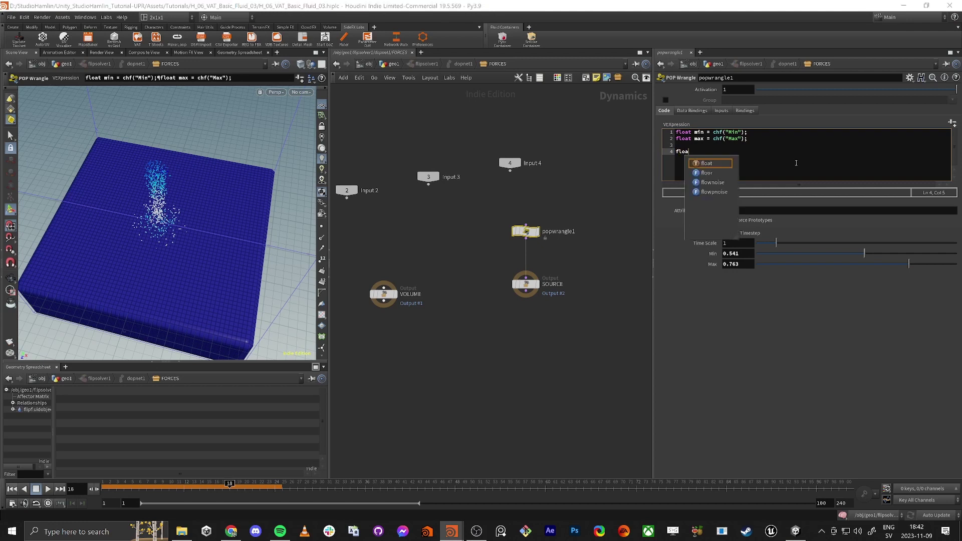
text(t val = random()
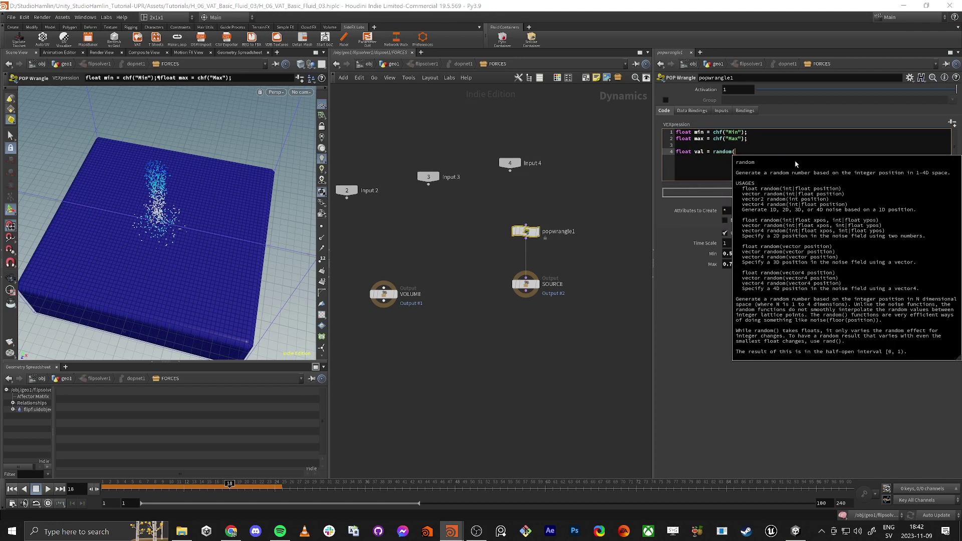
text(i@id);)
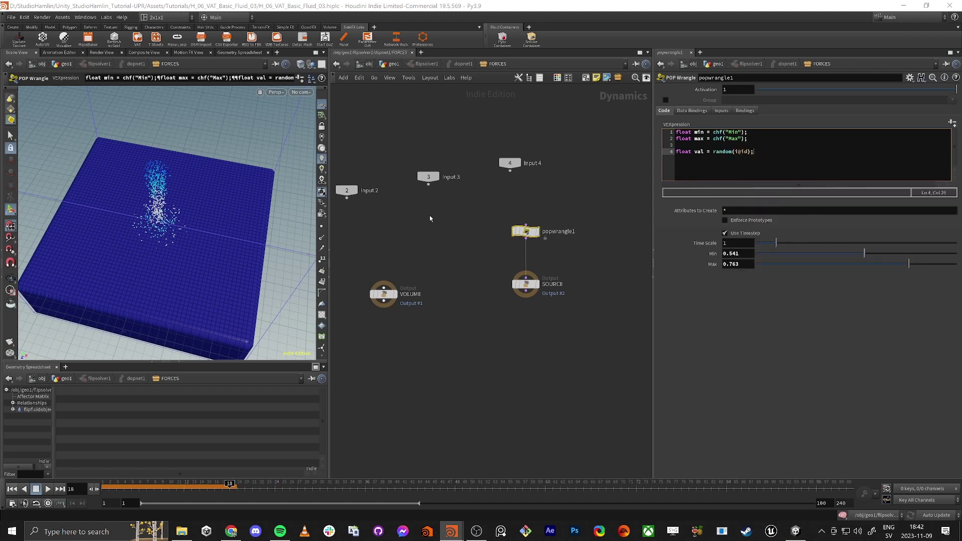
middle_click(527, 233)
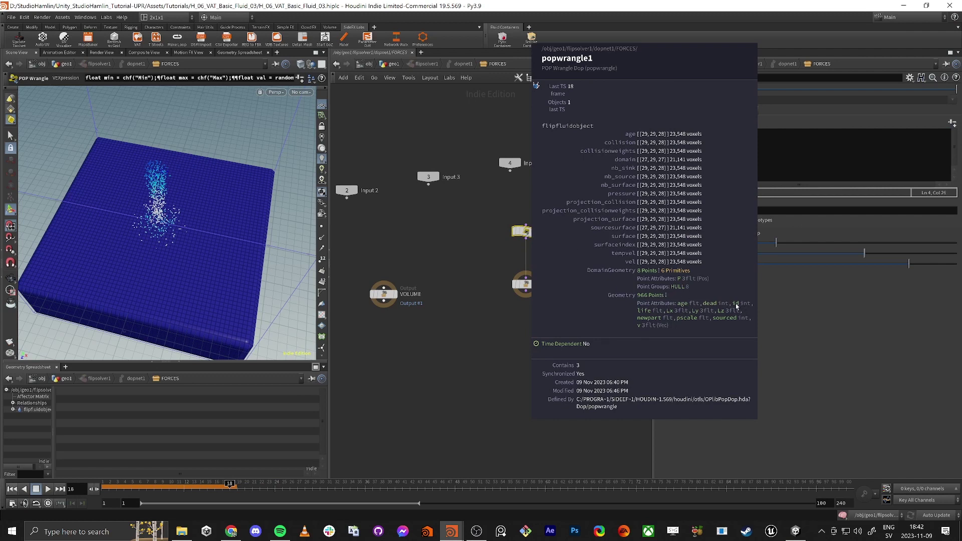
click(729, 190)
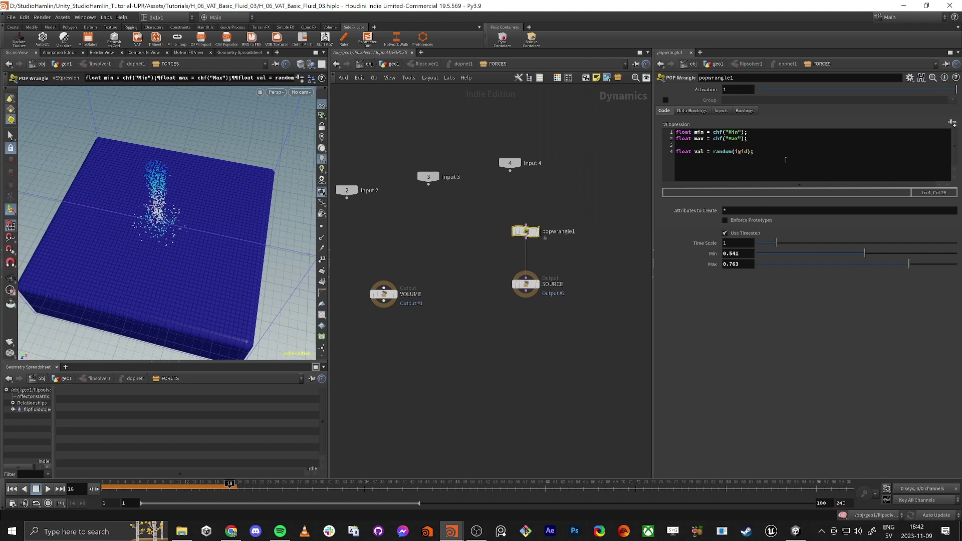
Step: Add the line val = fit(val,0,1,min,max); to remap the random value to the Min–Max range
click(787, 159)
key(Return)
key(Return)
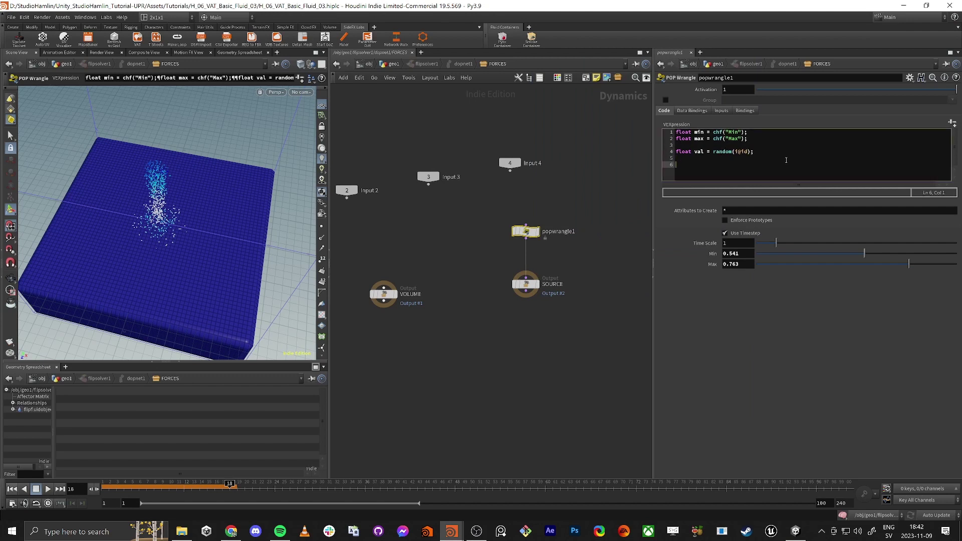
text(val =)
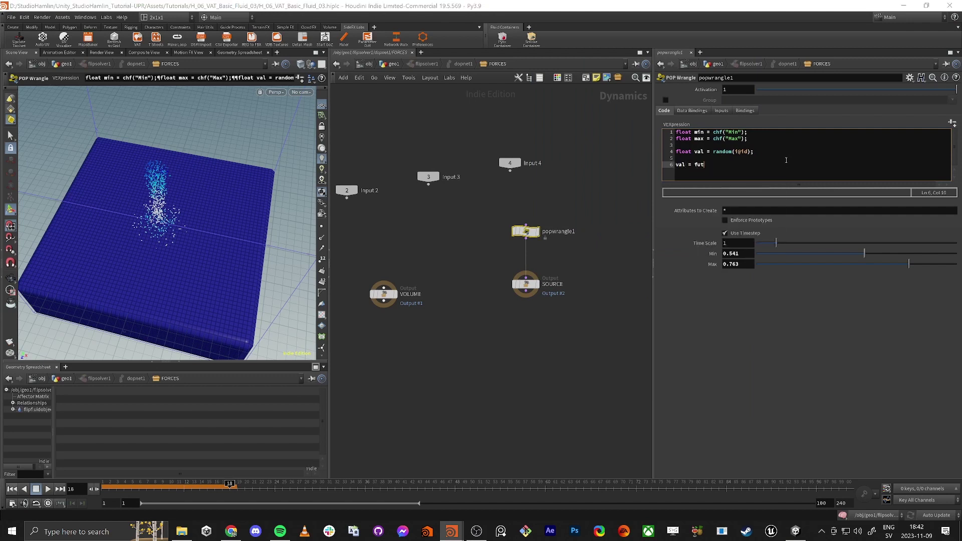
text( fit()
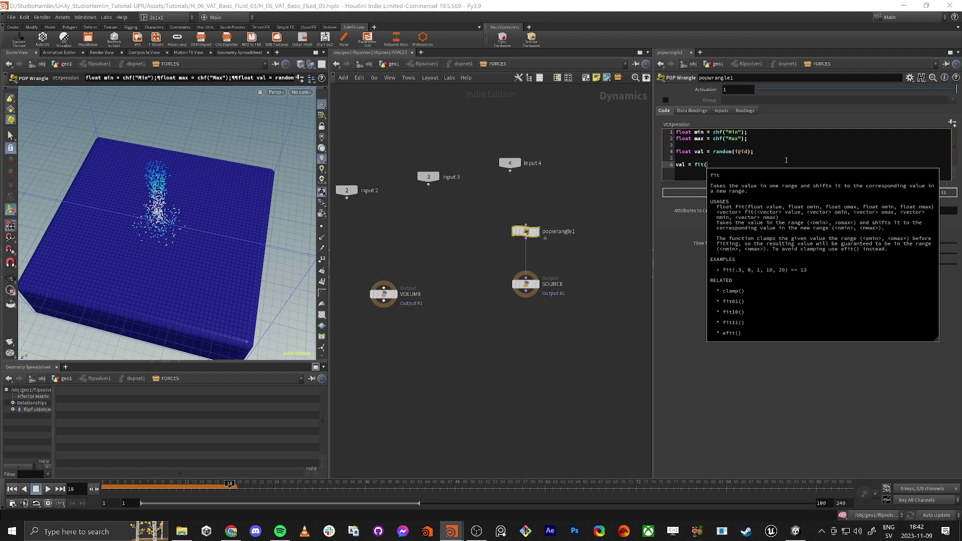
text(val,)
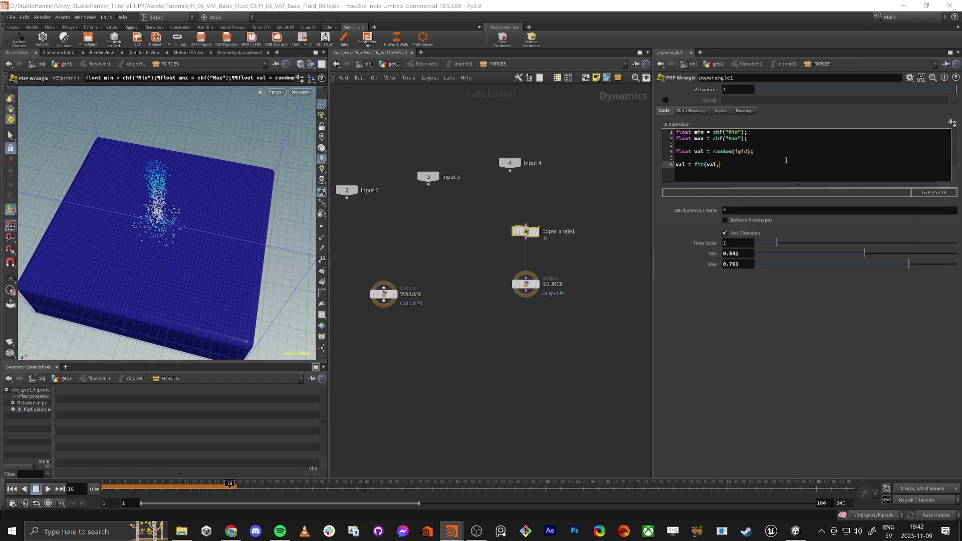
double_click(711, 164)
click(723, 167)
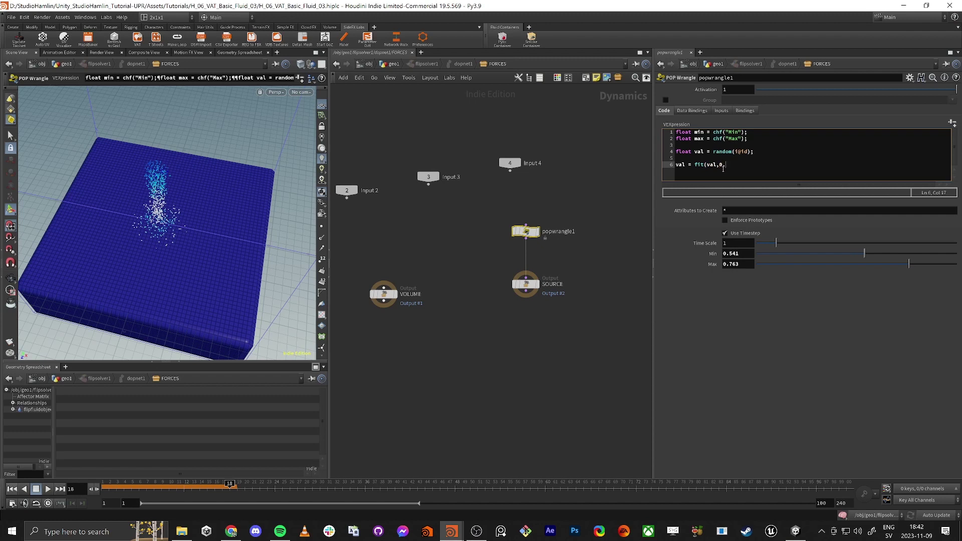
text(0,1,min,max);)
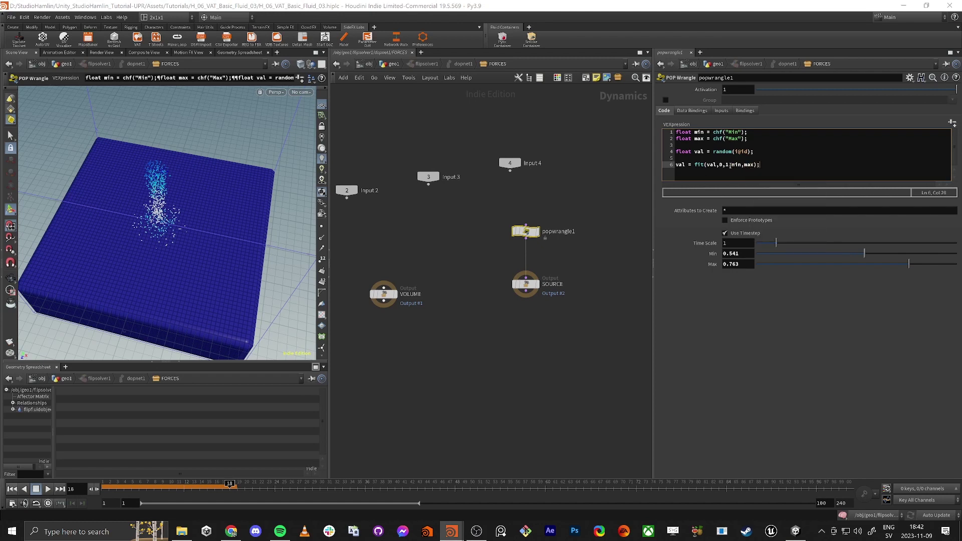
double_click(680, 164)
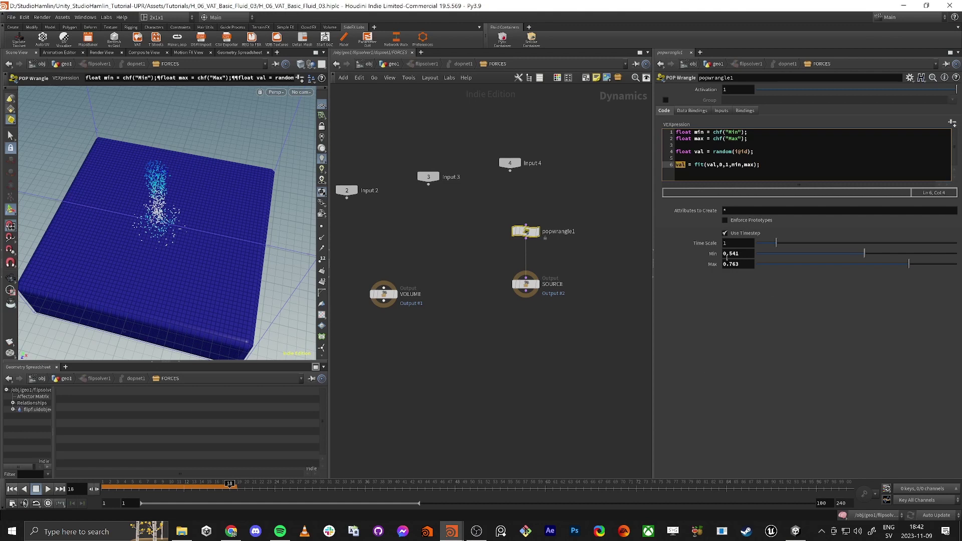
Step: Set popwrangle1's Min to 0.5 and Max to 0.7
drag(733, 254, 765, 255)
key(BackSpace)
key(Tab)
key(Right)
key(BackSpace)
key(BackSpace)
key(Return)
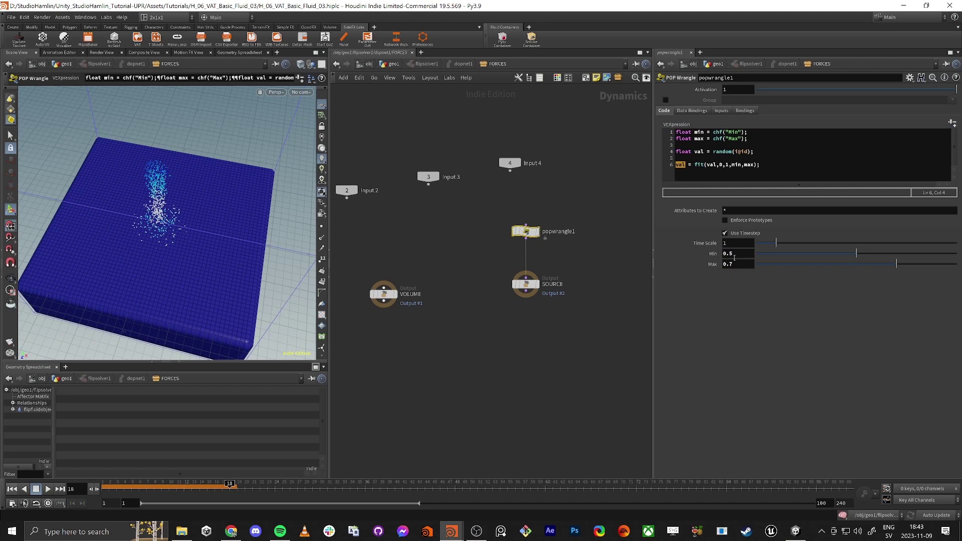
click(814, 169)
key(Return)
text(if(f@age > val) removepo)
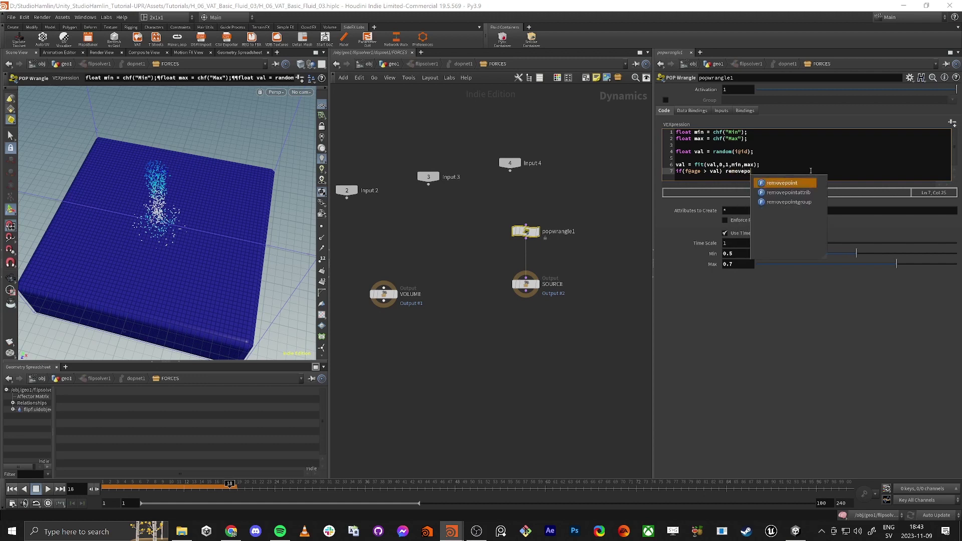
key(Return)
text(()
text(0)
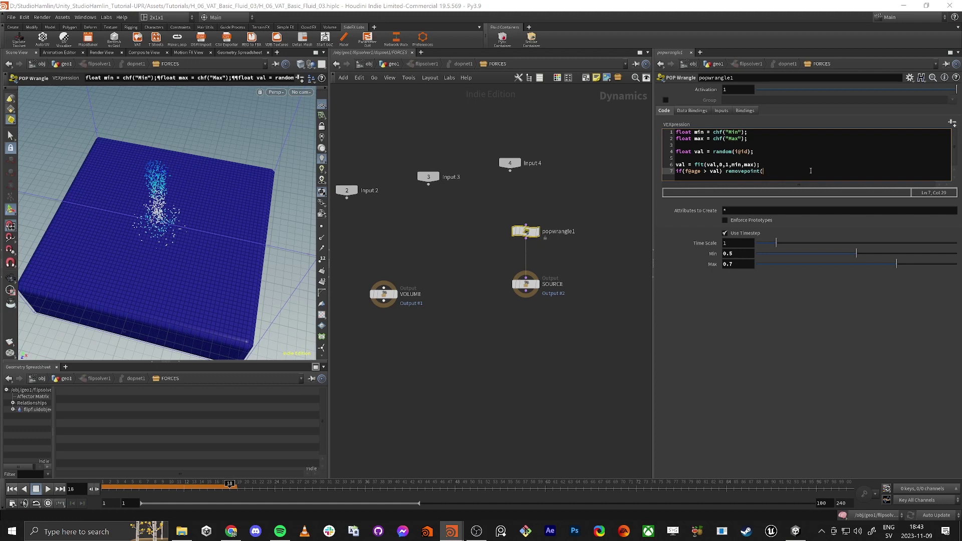
key(BackSpace)
key(BackSpace)
text(0,@ptnum);)
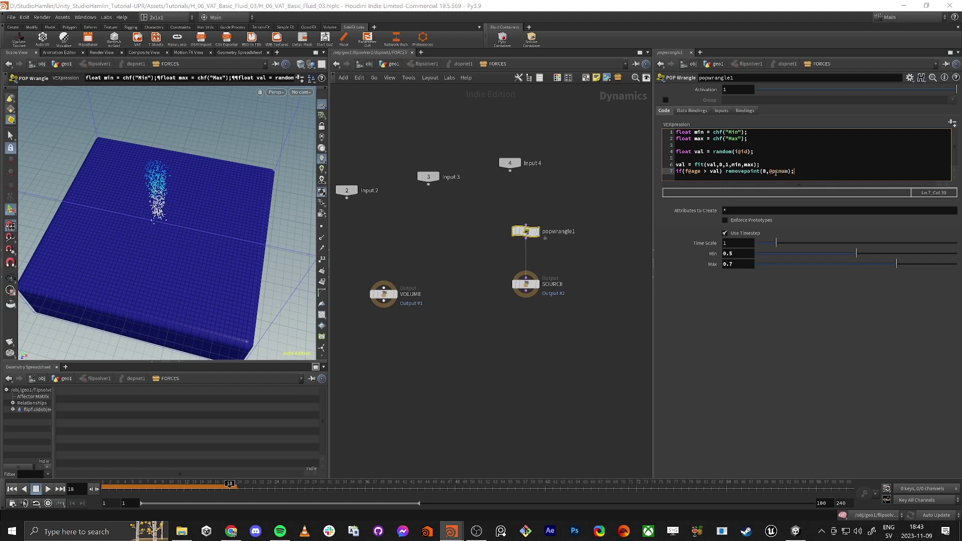
double_click(774, 172)
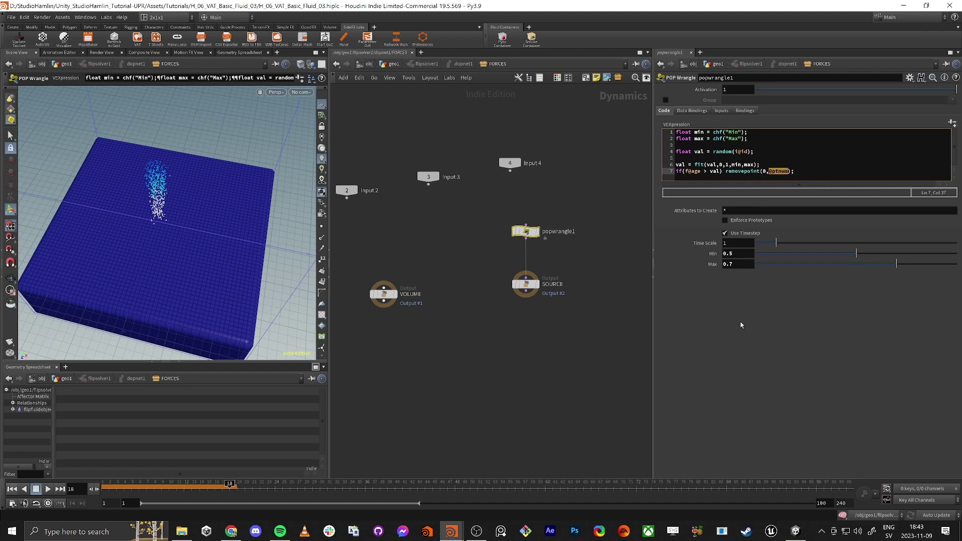
Step: Return to the geo1 network, play the simulation to examine the particles leaving the pipe, and rewind to frame 1
key(u)
key(u)
key(u)
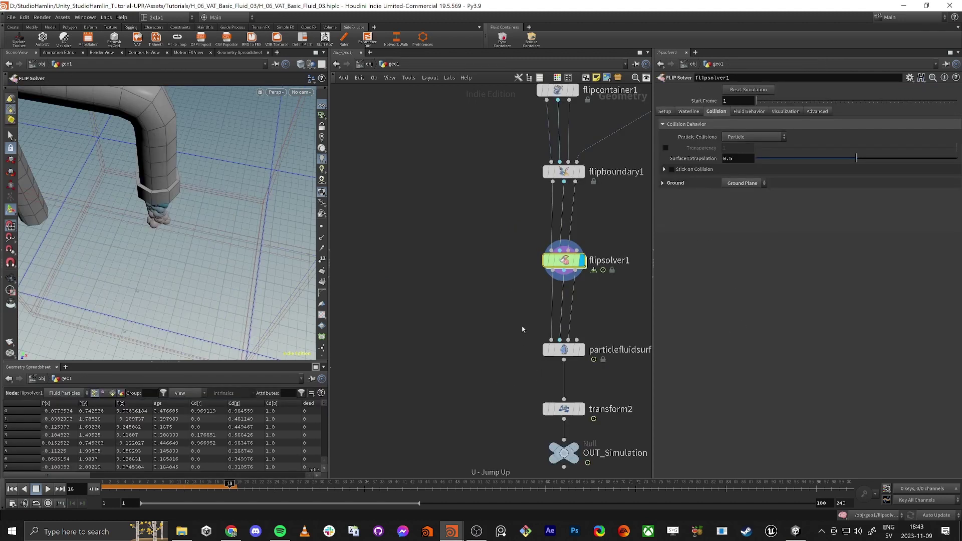
key(ctrl+Up)
alt+drag(176, 300, 125, 180)
click(47, 489)
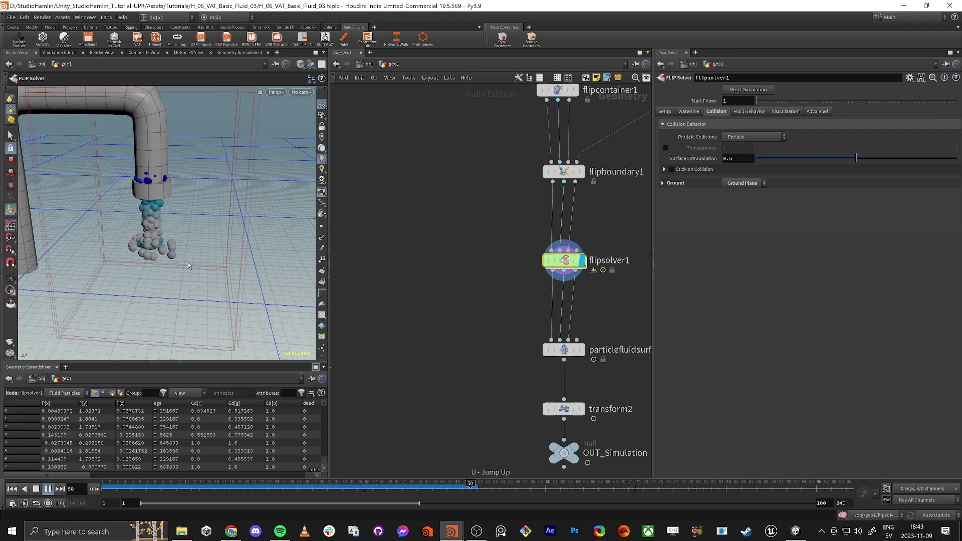
drag(133, 489, 102, 488)
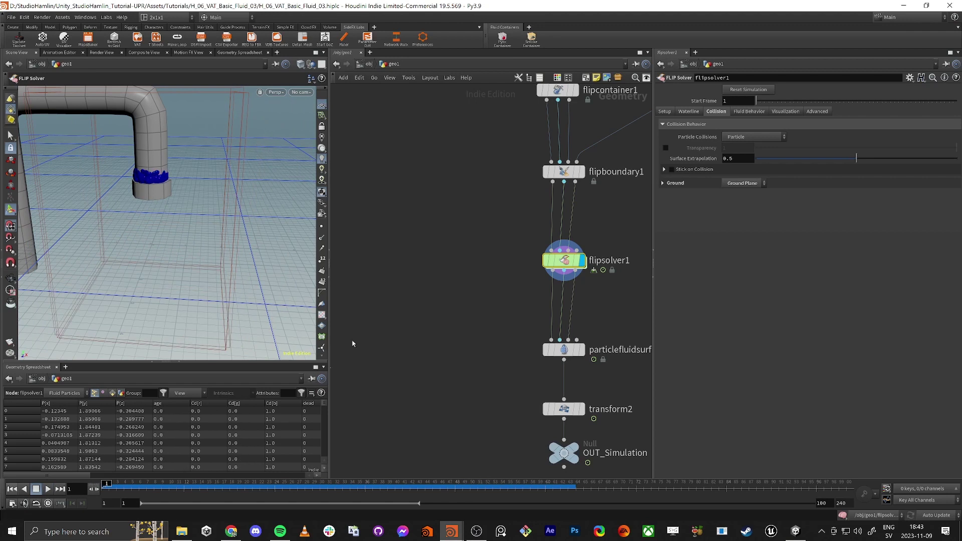
Step: Revisit the POP Wrangle inside flipsolver1's FORCES network and return to geo1
double_click(563, 260)
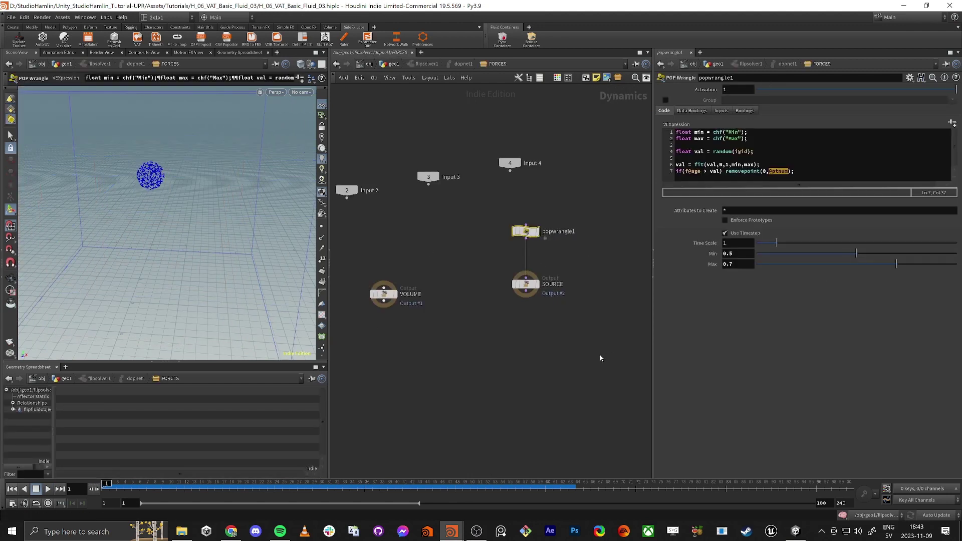
middle_drag(587, 357, 594, 356)
key(u)
Step: Add an unconnected Attribute Wrangle beside flipsolver1 and rename it Controller
key(Tab)
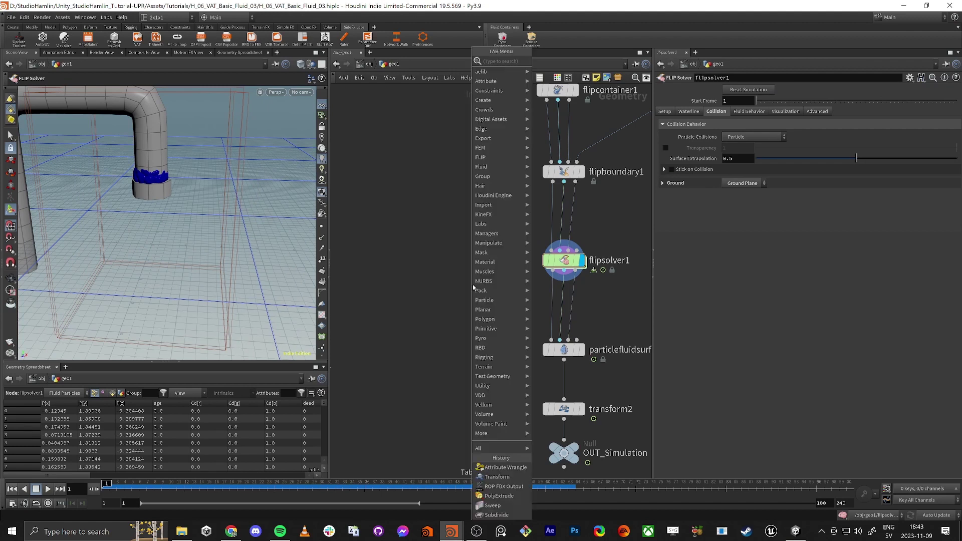
text(wran)
key(Return)
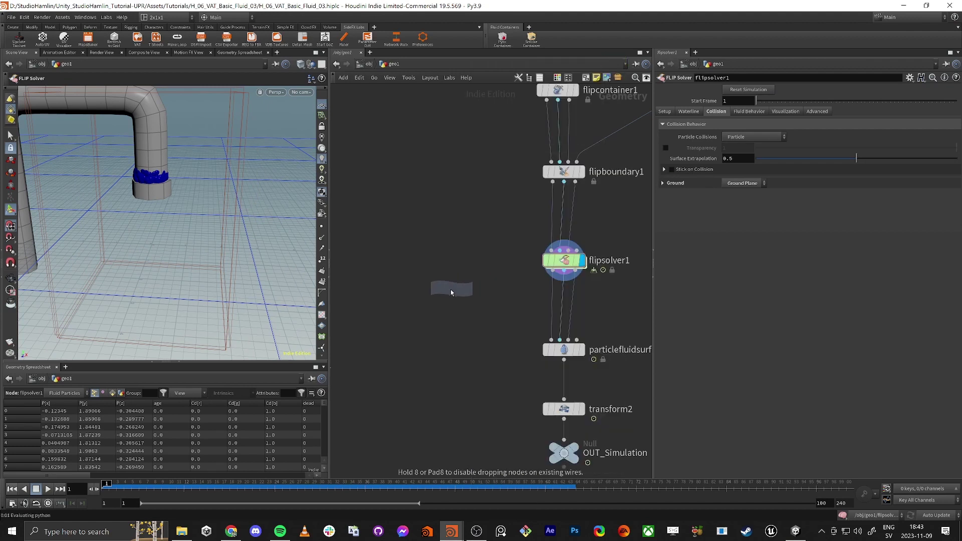
click(422, 292)
drag(406, 299, 394, 282)
mouse_move(438, 283)
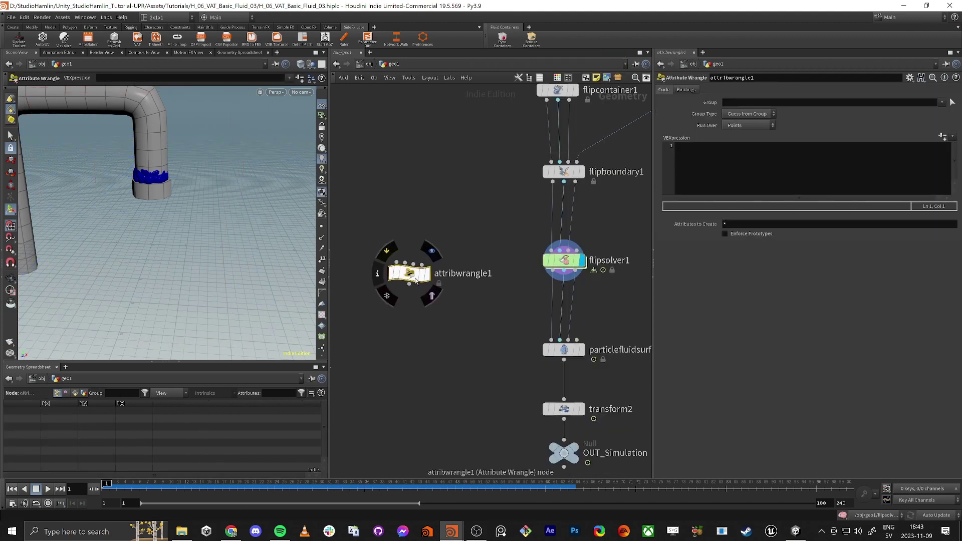
click(476, 274)
drag(502, 274, 247, 279)
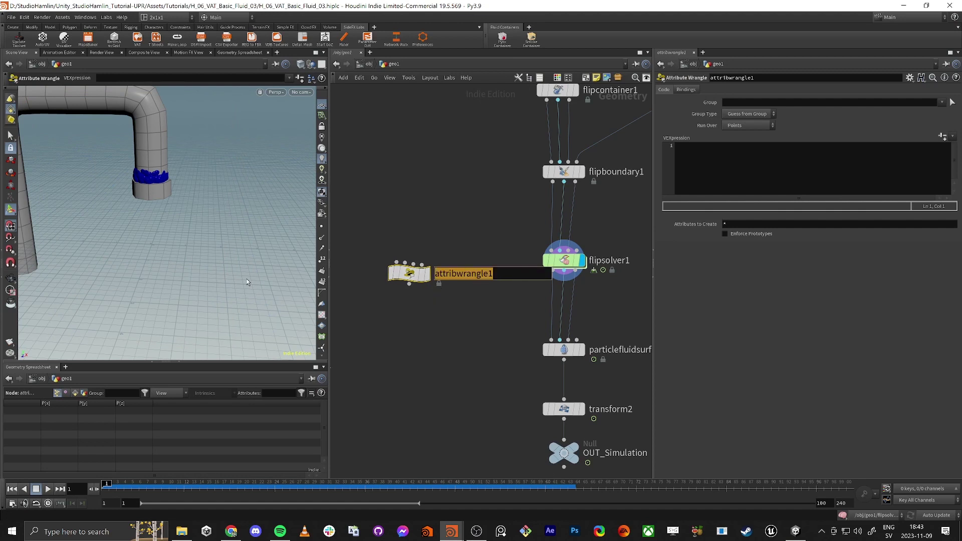
text(Controller)
key(Return)
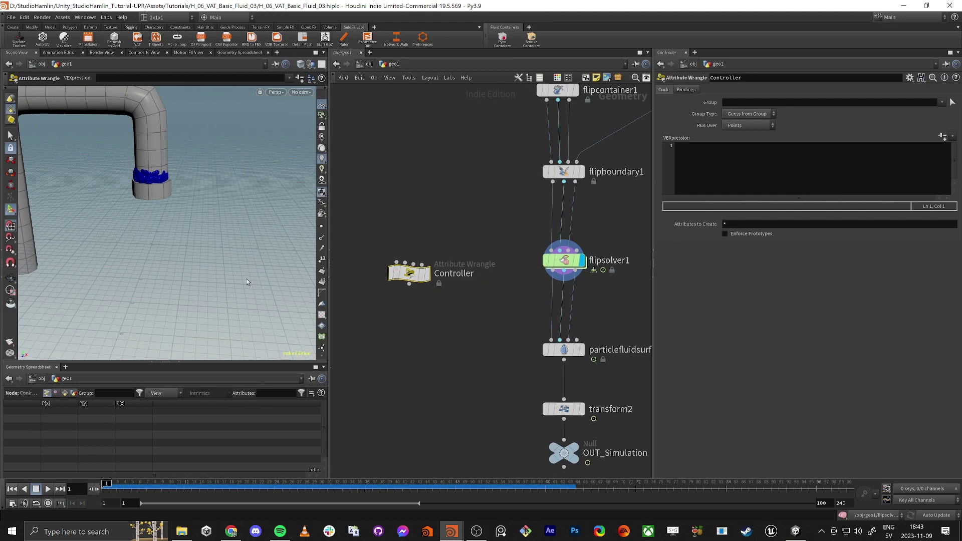
Step: Colour the Controller node green and reposition it slightly beside flipsolver1
key(c)
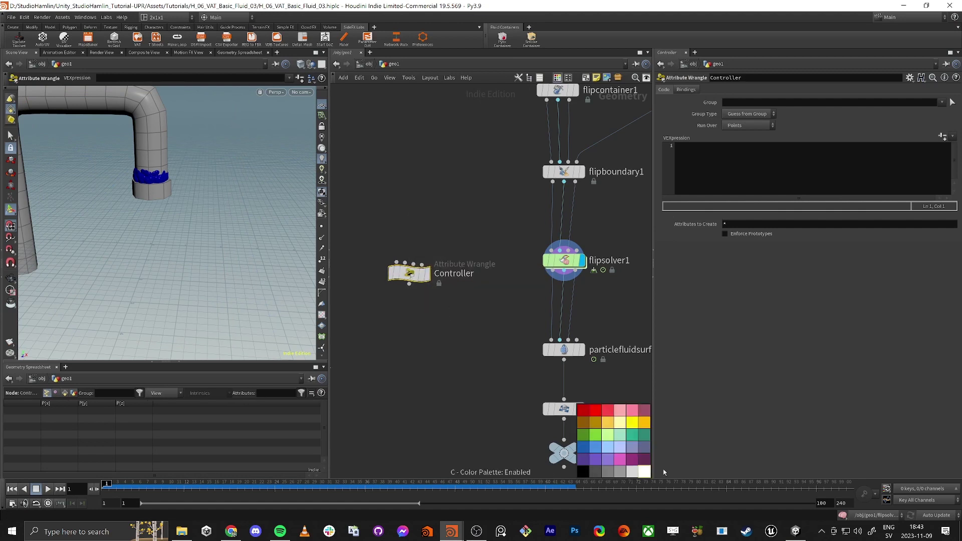
click(595, 435)
key(c)
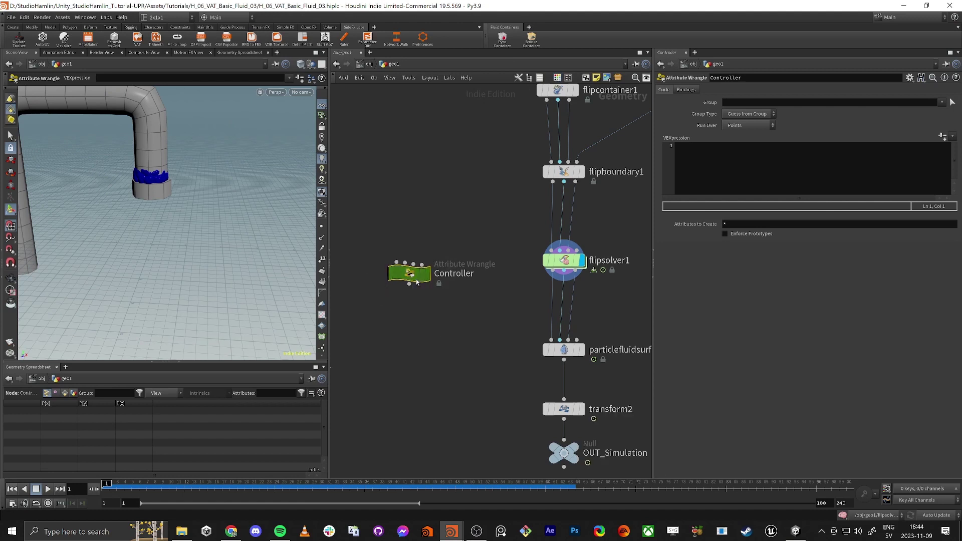
drag(416, 273, 413, 267)
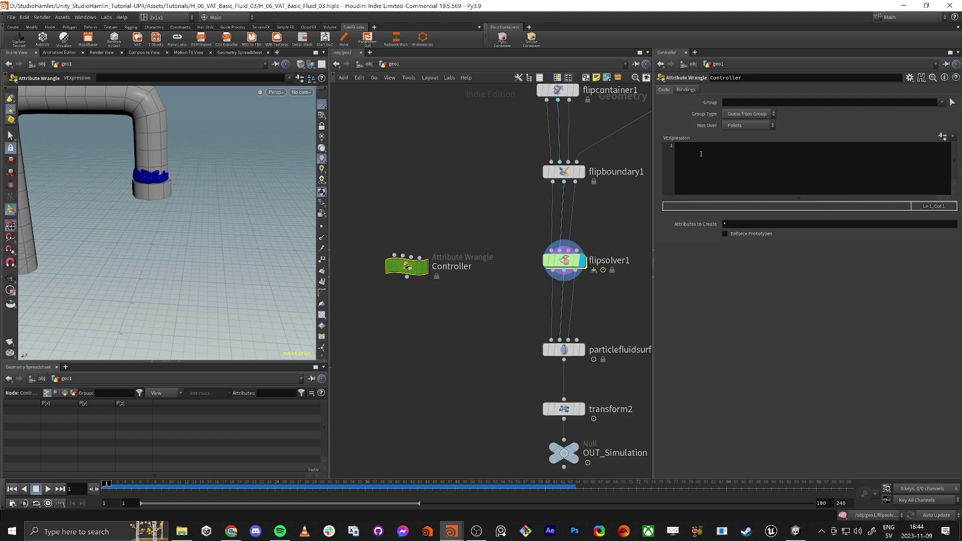
Step: Set the Controller wrangle to run over Detail (only once)
click(725, 126)
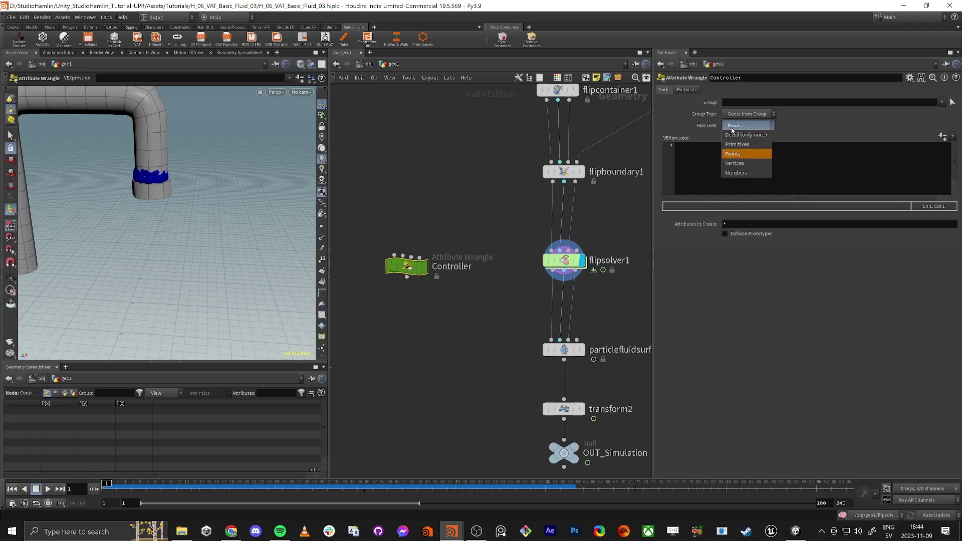
click(735, 137)
click(720, 166)
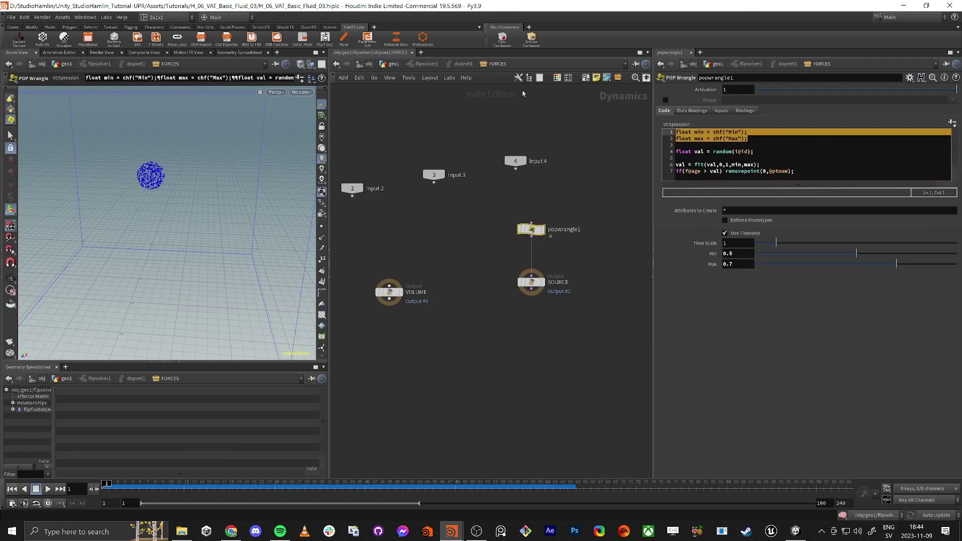
Step: Copy the Min and Max chf declarations from popwrangle1 into the Controller's VEXpression and create their spare parameters
click(389, 292)
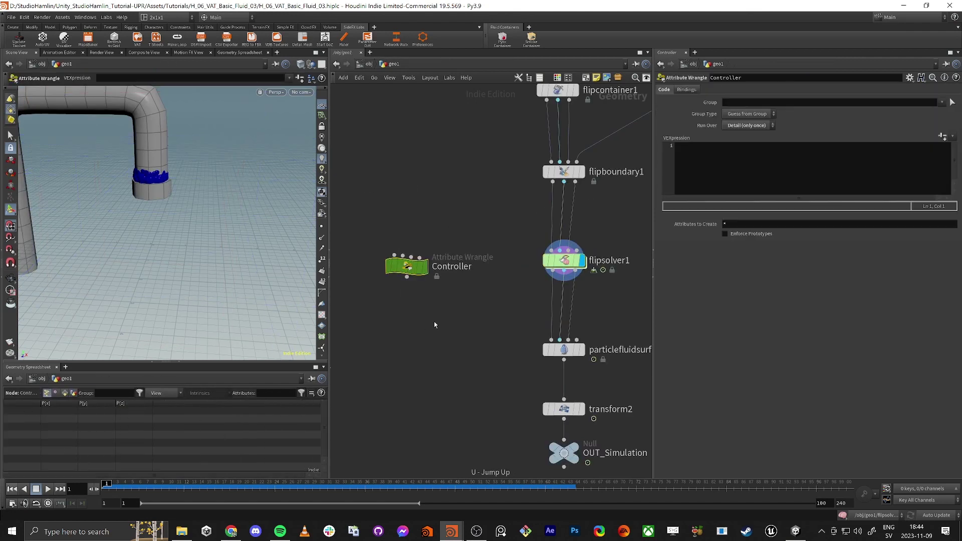
click(790, 168)
text(float min = chf("Min"); float max = chf("Max");)
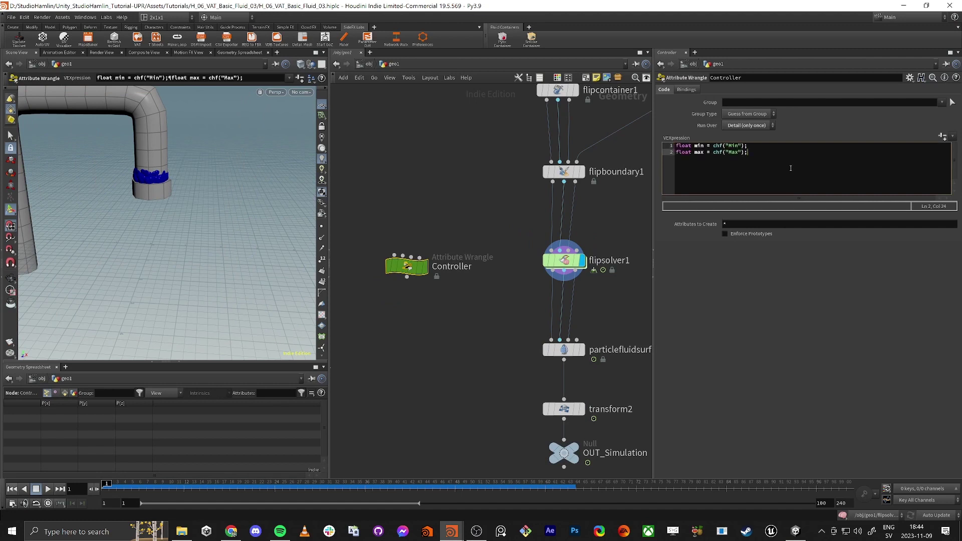
click(941, 136)
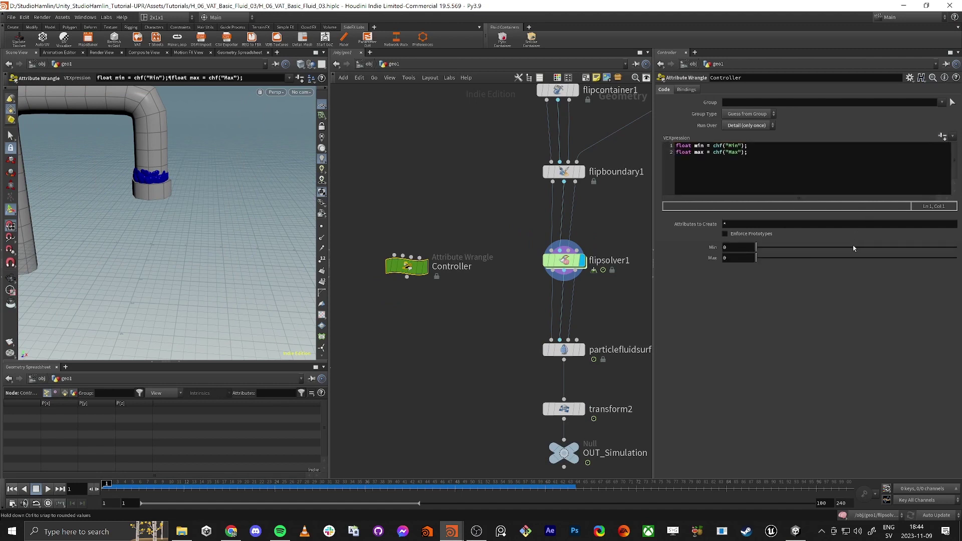
Step: Set the Controller's Min to about 0.481 and Max to about 0.73
click(852, 247)
click(903, 257)
drag(903, 257, 902, 257)
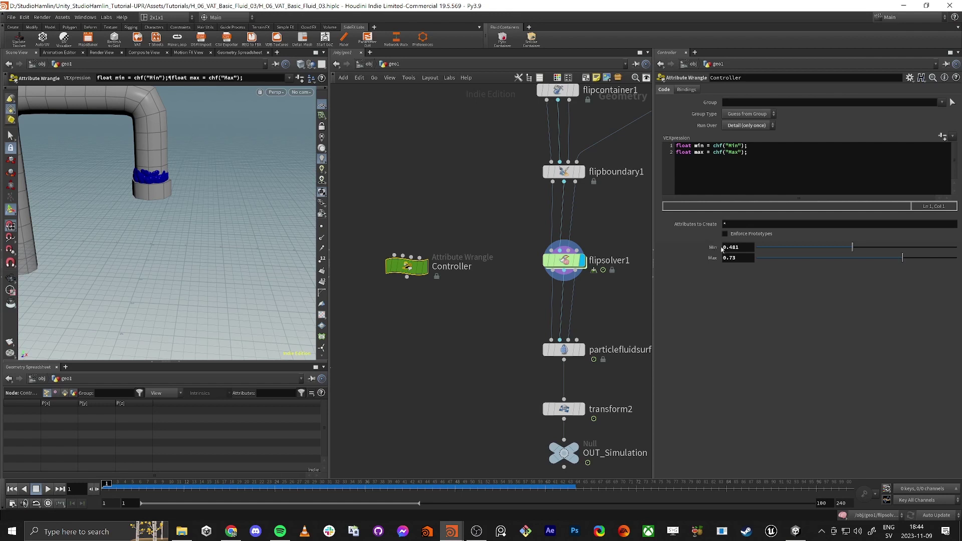
Step: Link popwrangle1's Min parameter to the Controller's Min with a relative reference
right_click(737, 248)
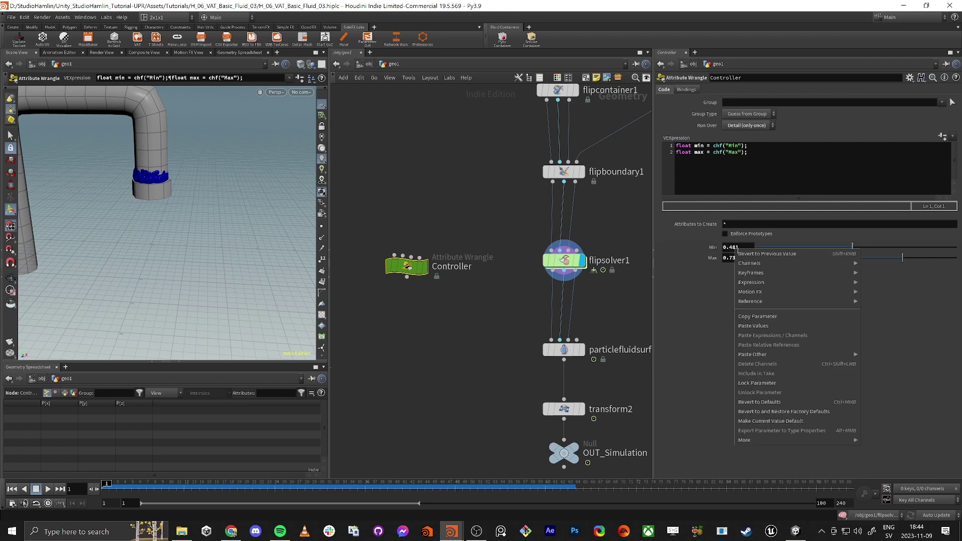
click(764, 316)
double_click(565, 270)
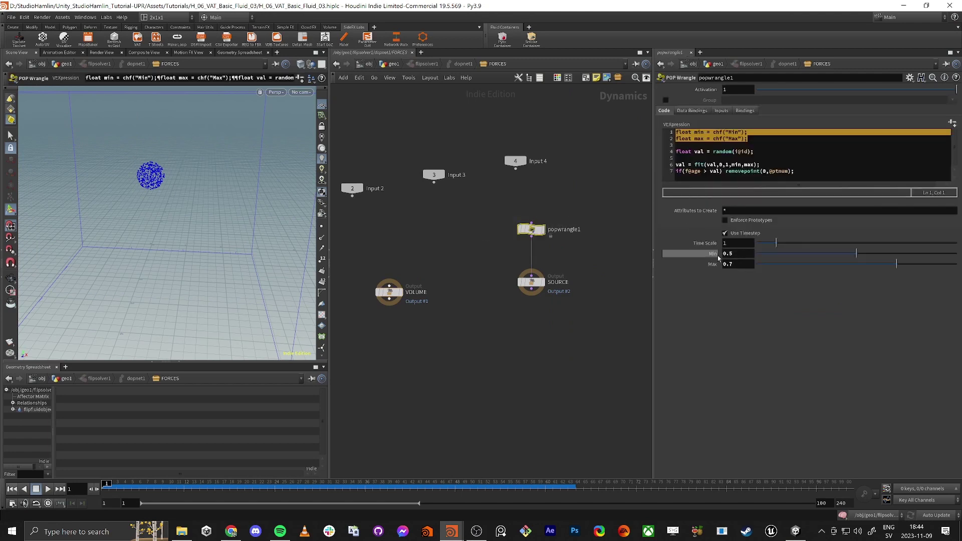
right_click(745, 255)
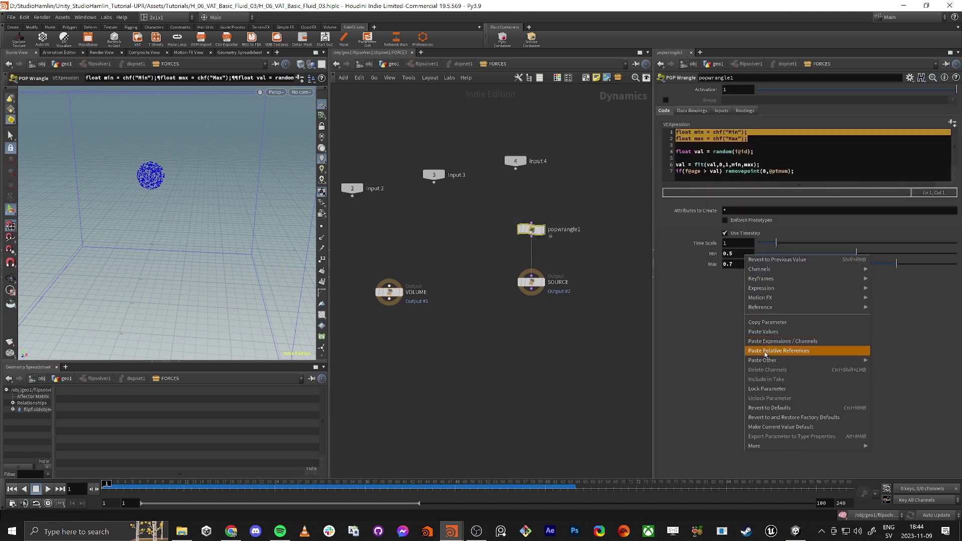
click(785, 350)
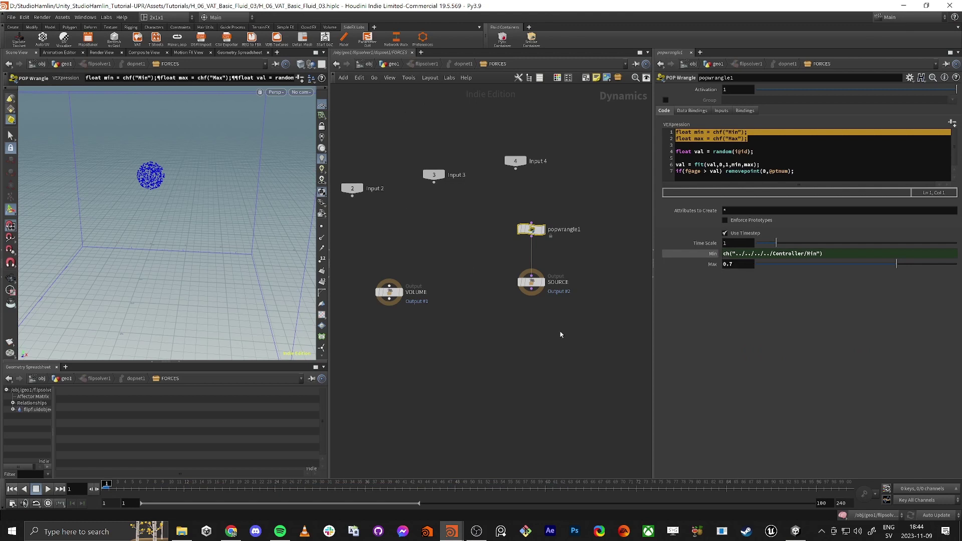
Step: Link popwrangle1's Max parameter to the Controller with ch("../../../../Controller/Max") and show both linked parameters as values
right_click(733, 268)
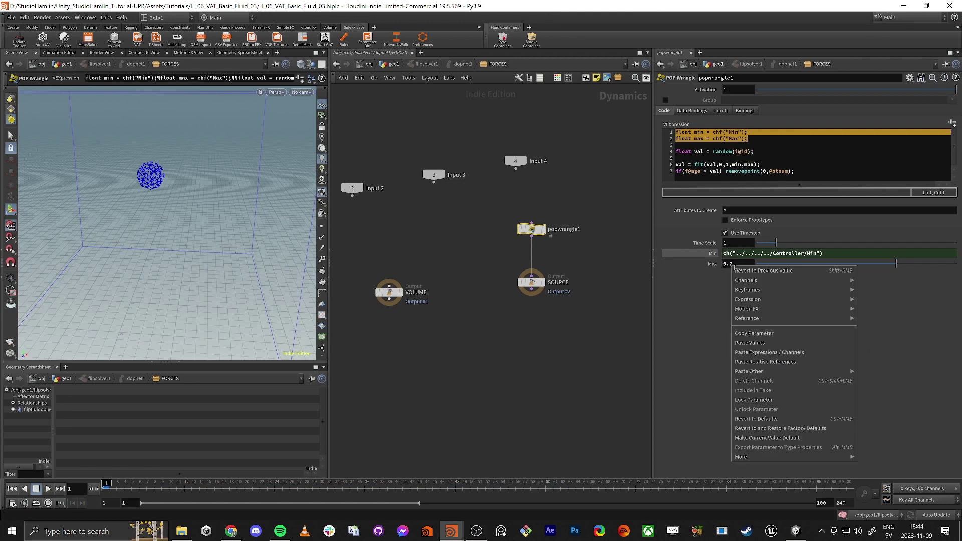
click(763, 363)
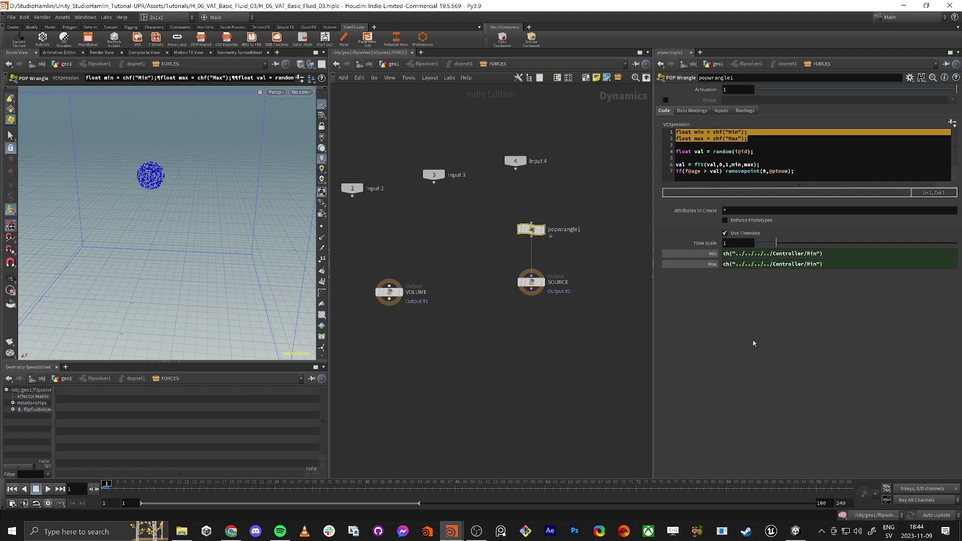
click(812, 264)
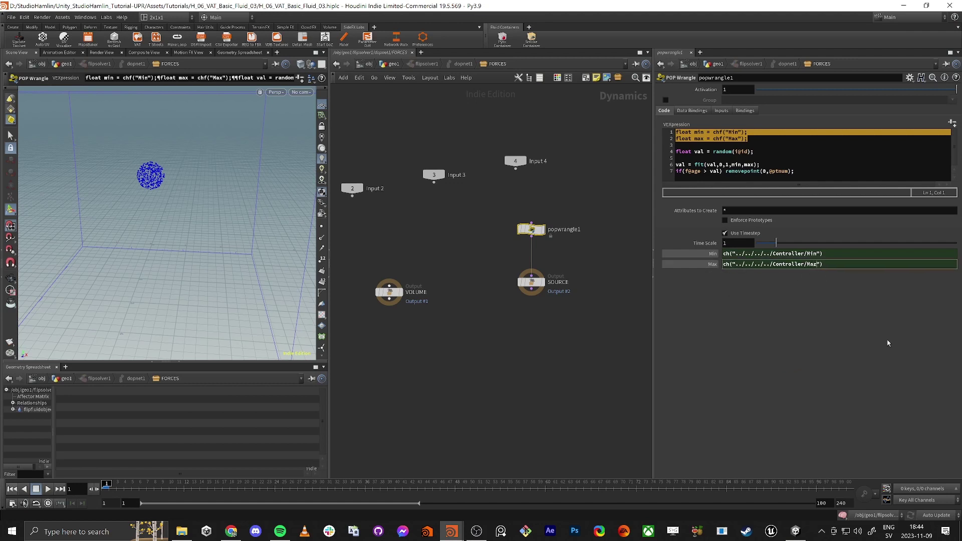
text(ax)
key(Return)
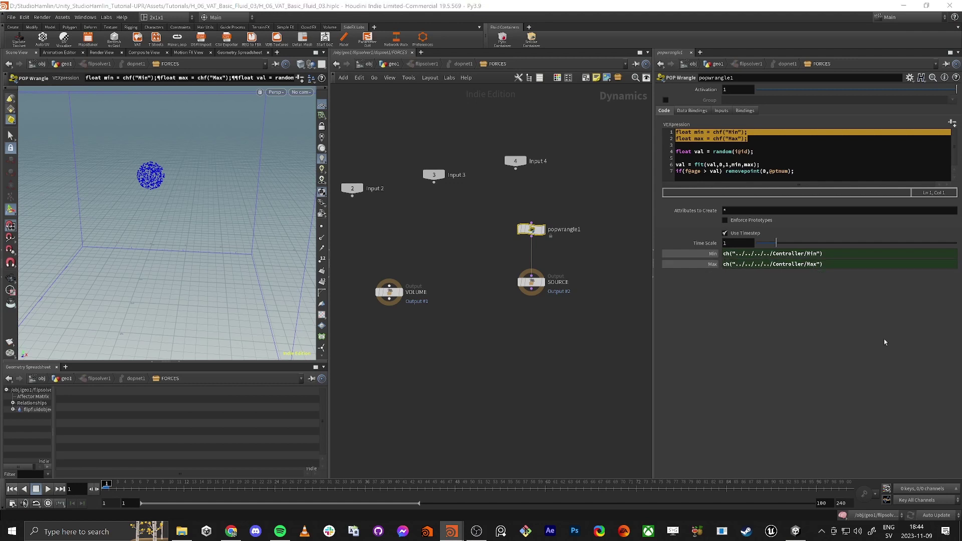
click(706, 264)
click(708, 254)
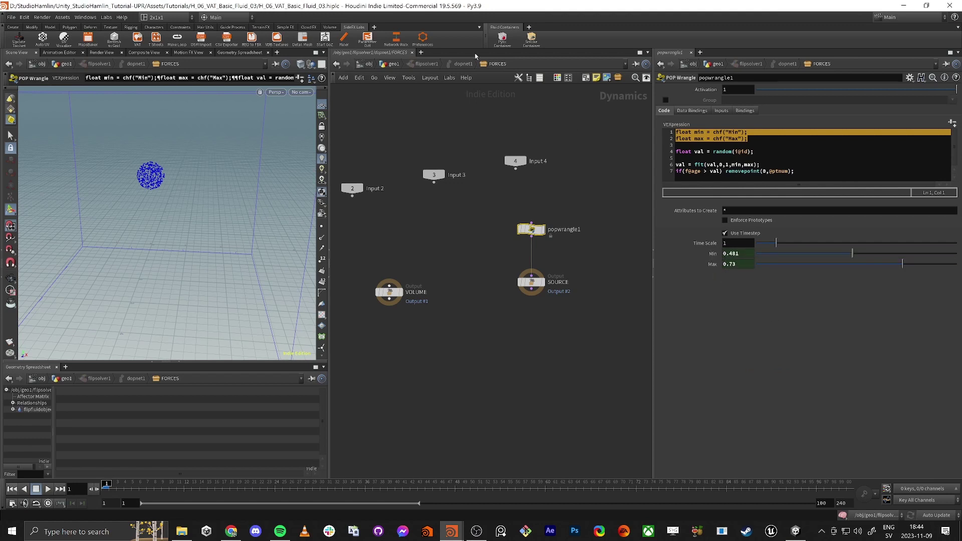
Step: Return to the geo1 network and set the Controller's Min to about 0.483 and Max to 1
click(390, 65)
drag(393, 191, 457, 368)
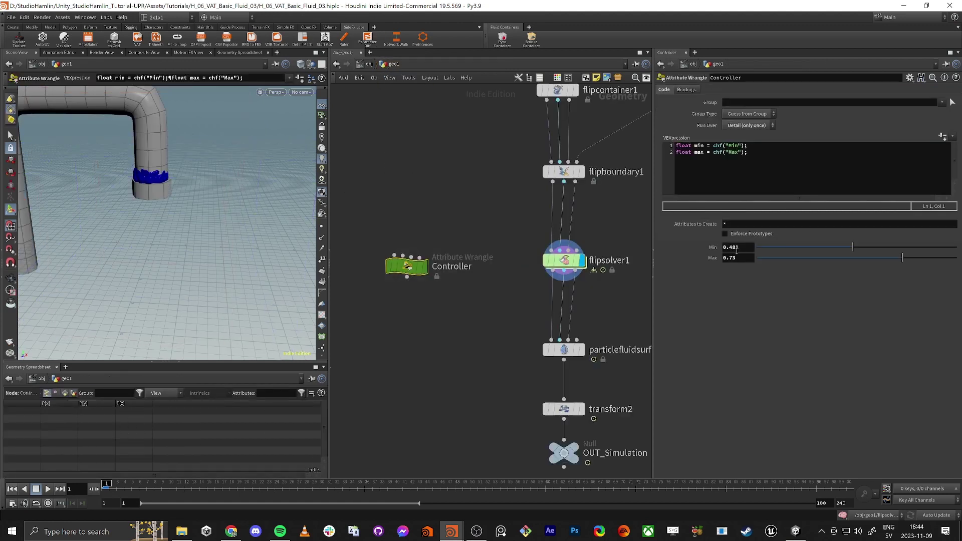
drag(920, 259, 921, 258)
click(852, 248)
drag(940, 256, 956, 260)
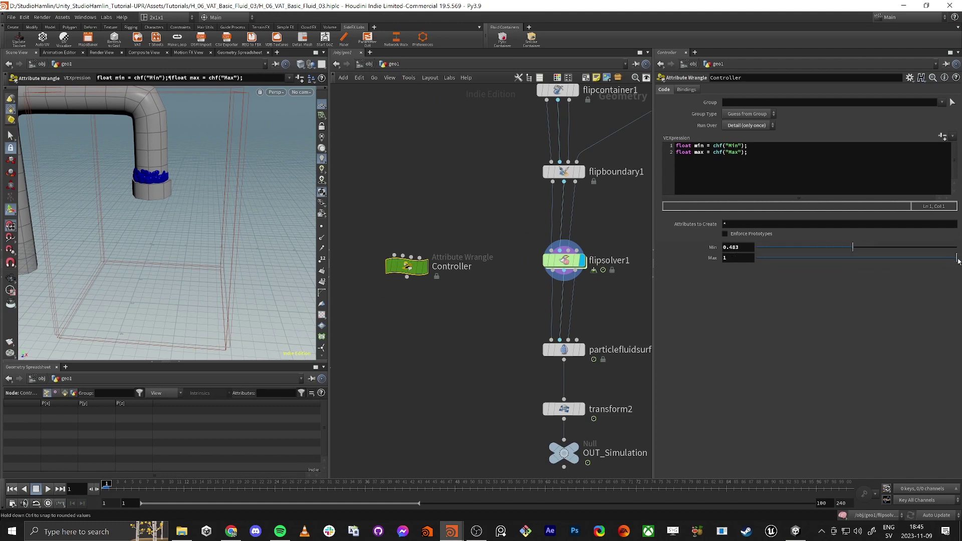
Step: Extend the Controller's Min and Max slider ranges to 5, and set Min to about 1.45 and Max to about 2.406
click(909, 78)
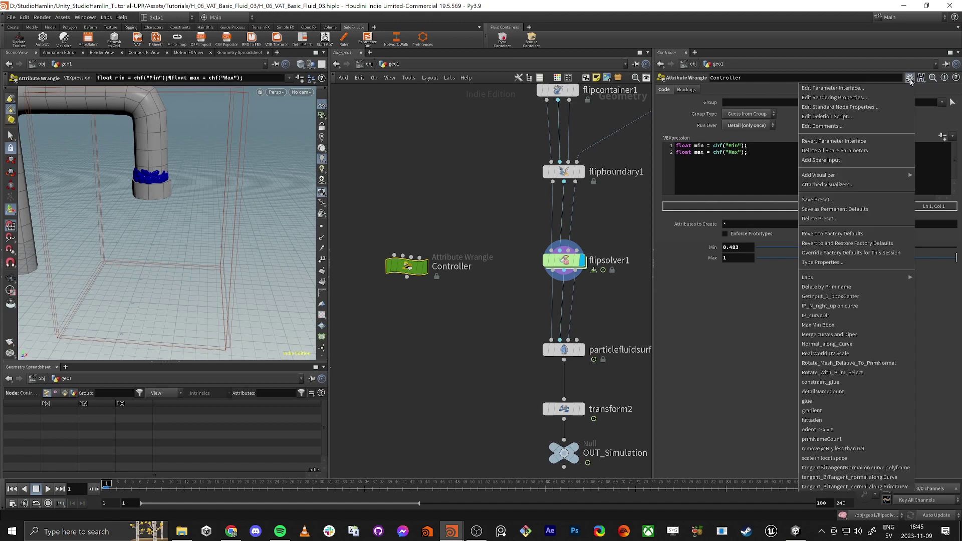
click(843, 89)
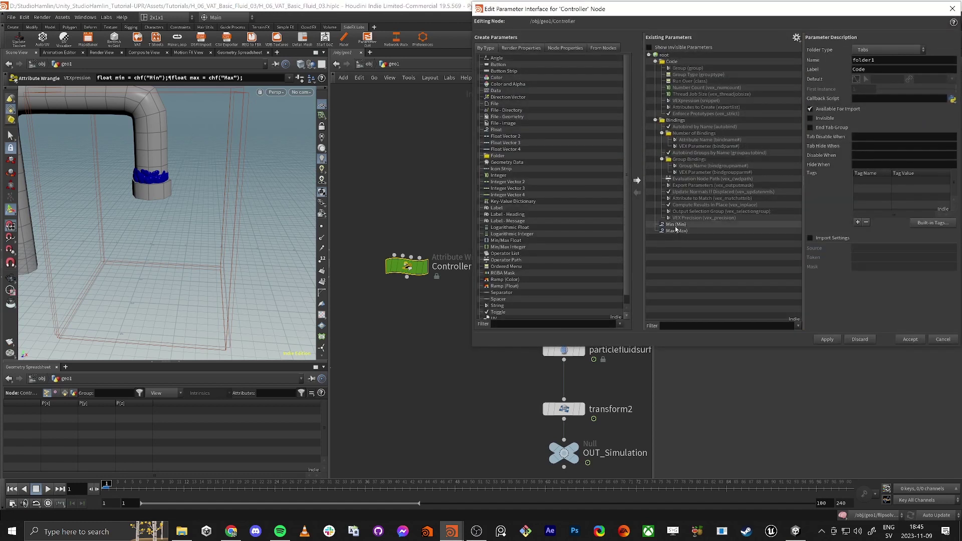
click(676, 225)
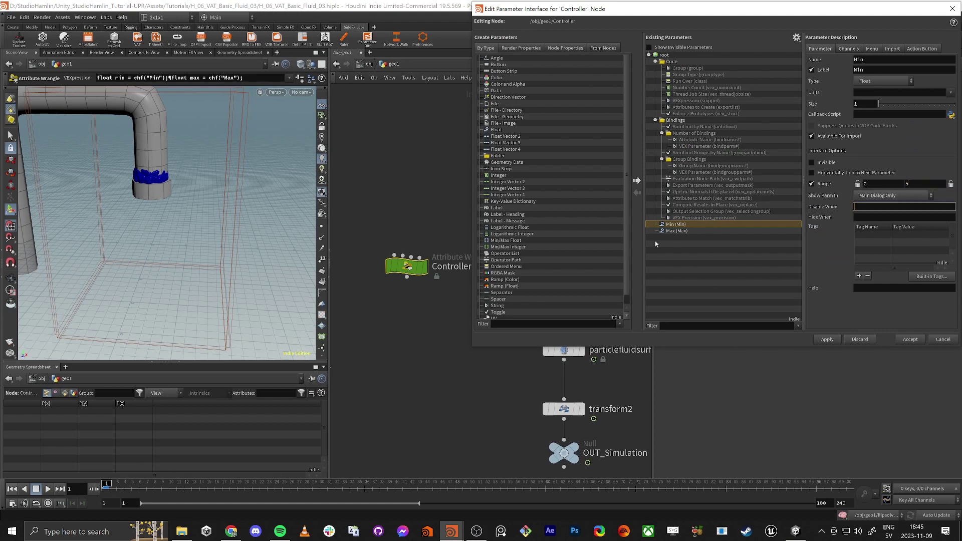
click(677, 231)
click(927, 183)
text(5)
key(Tab)
click(911, 340)
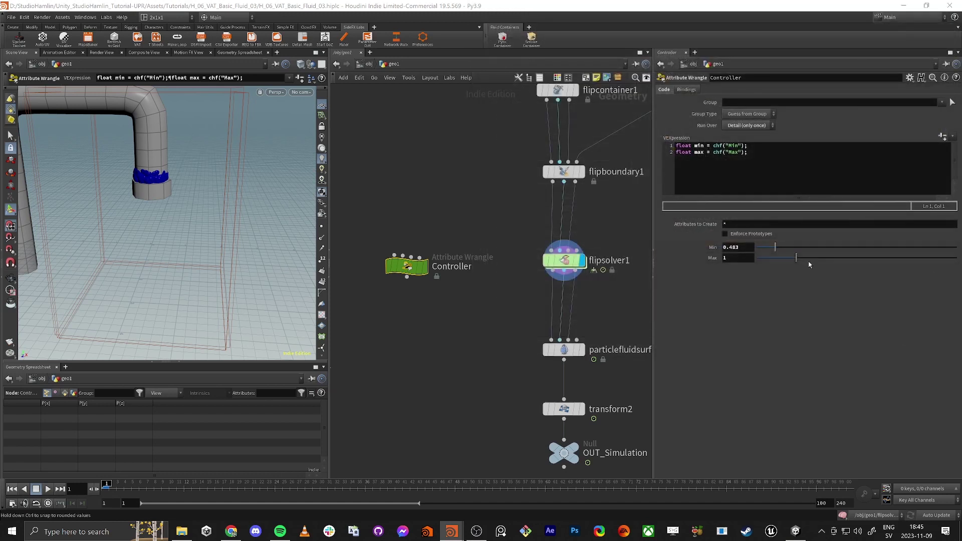
ctrl+drag(825, 245, 814, 247)
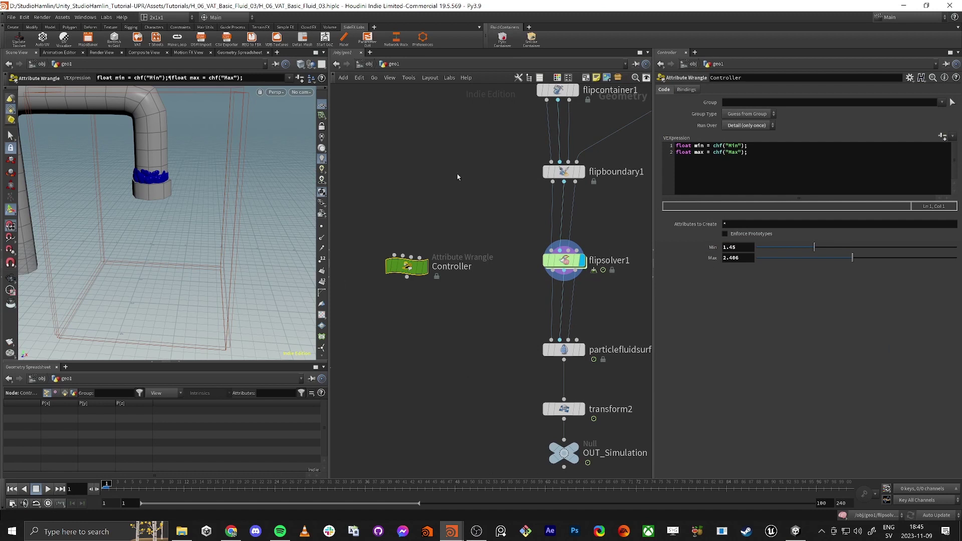
Step: Set the Particle Separation of flipcontainer1 to 0.05
middle_drag(490, 141, 502, 291)
drag(507, 274, 572, 229)
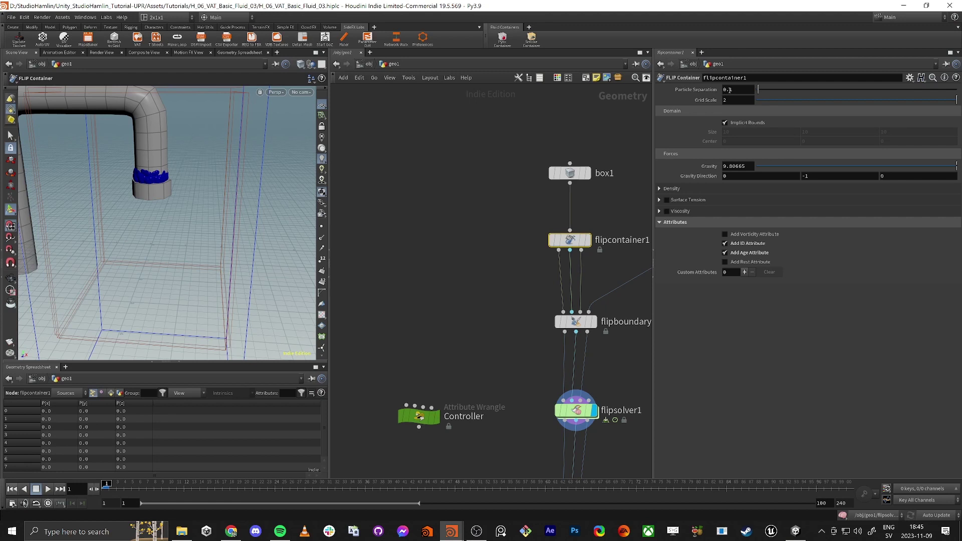
middle_drag(516, 289, 460, 262)
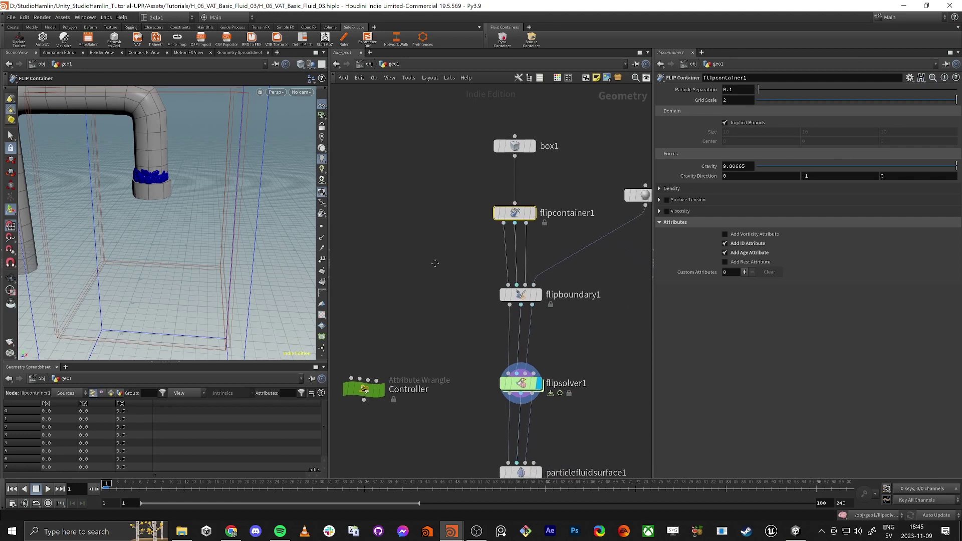
drag(731, 91, 747, 93)
text(05)
key(Return)
key(h)
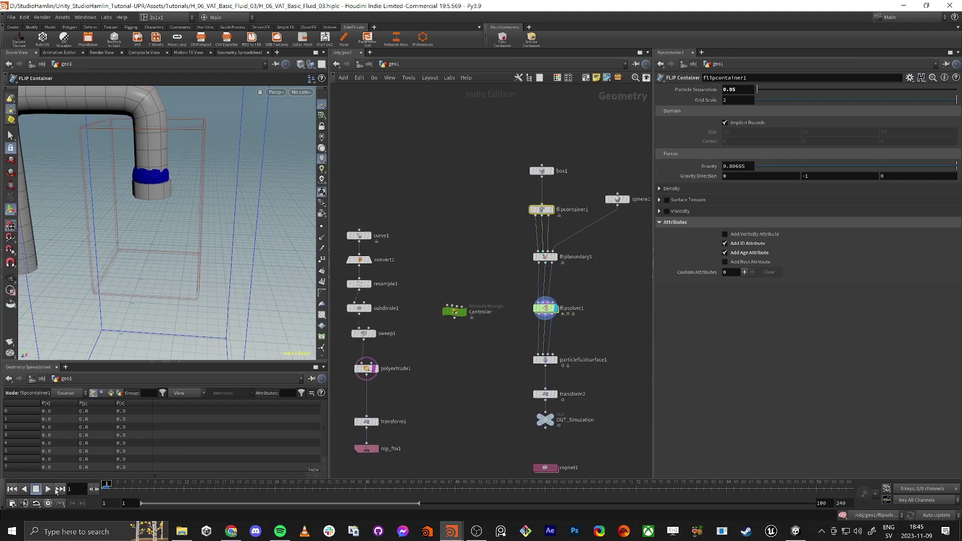
Step: Set all three radius values of sphere1 to 1
scroll(138, 194, up, 3)
alt+drag(138, 195, 165, 210)
middle_drag(493, 230, 397, 262)
scroll(397, 275, up, 2)
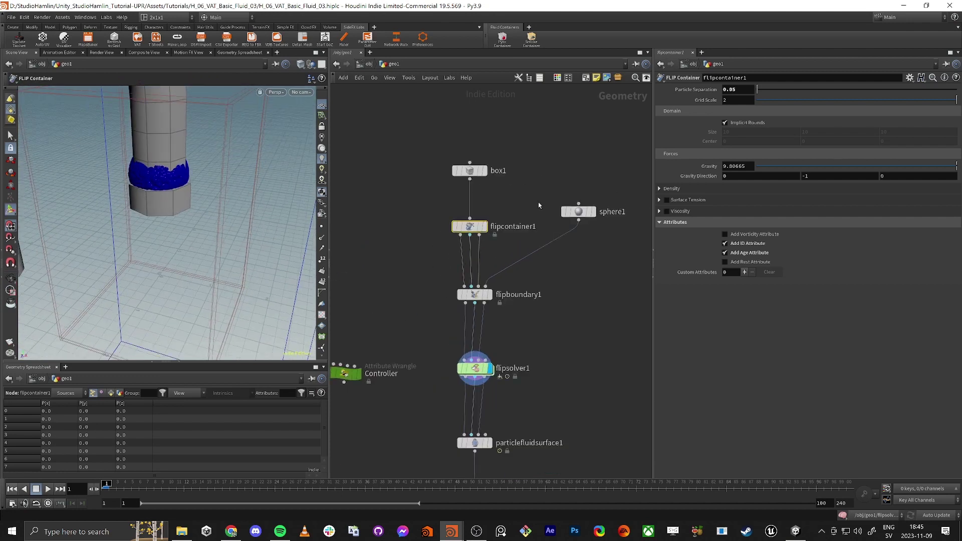
click(581, 213)
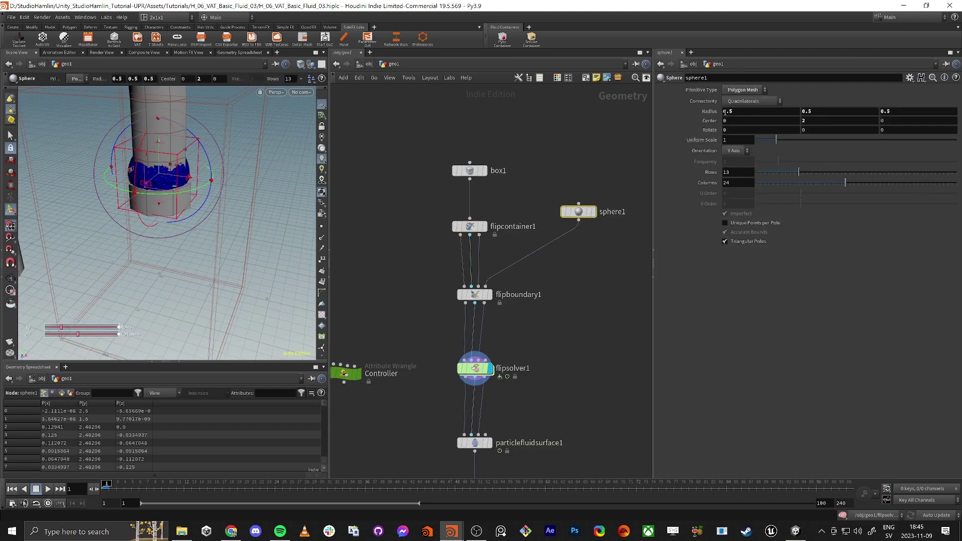
click(742, 111)
text(1)
key(Tab)
text(1)
key(Tab)
text(1)
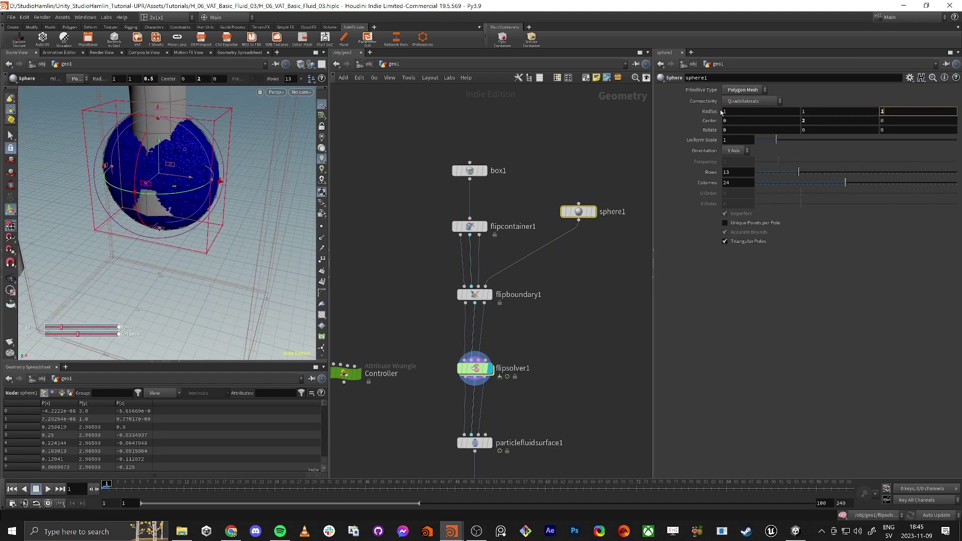
key(Tab)
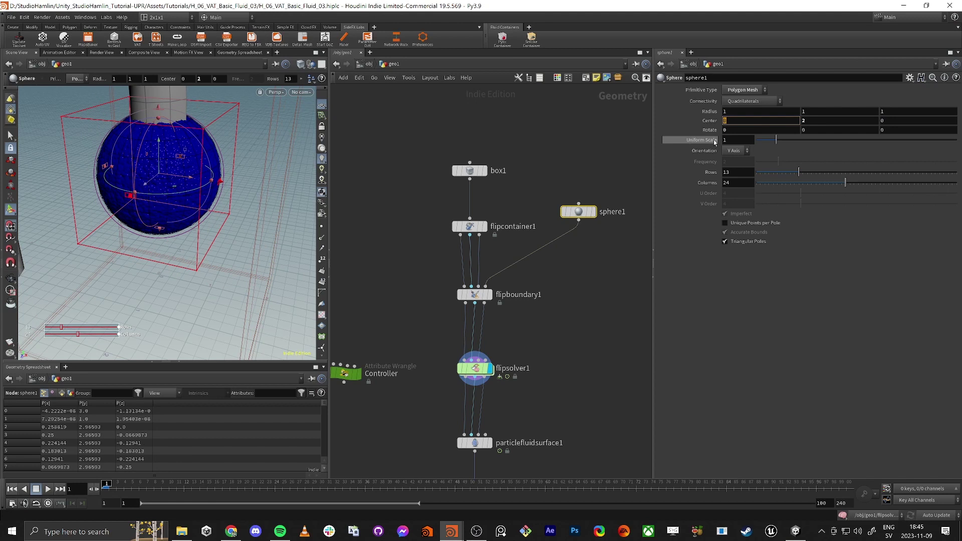
Step: Set the Uniform Scale of sphere1 to 0.4 and check from below that the particle source fits inside the pipe
drag(775, 139, 767, 142)
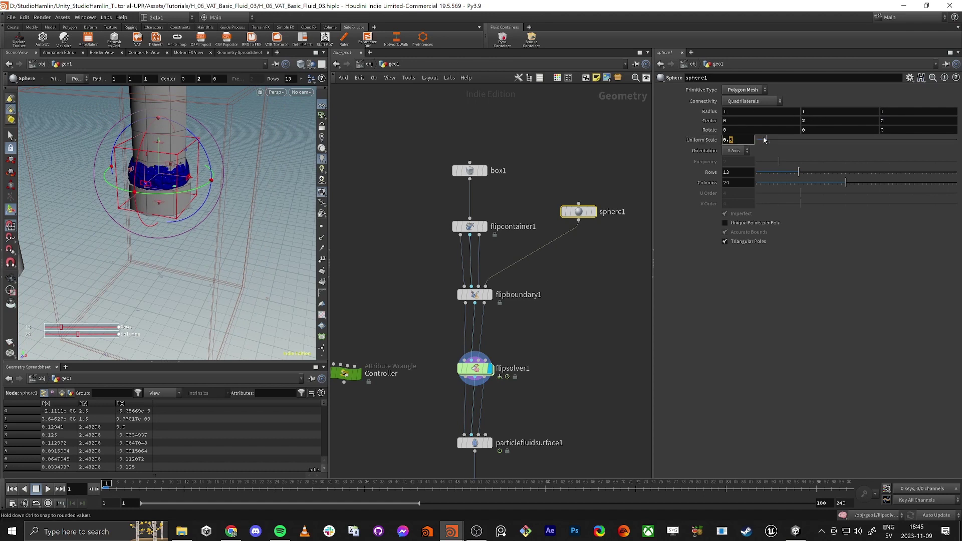
text(4)
key(Return)
click(414, 313)
key(space)
mouse_move(210, 181)
mouse_down()
mouse_move(214, 140)
mouse_move(210, 197)
mouse_up()
key(Return)
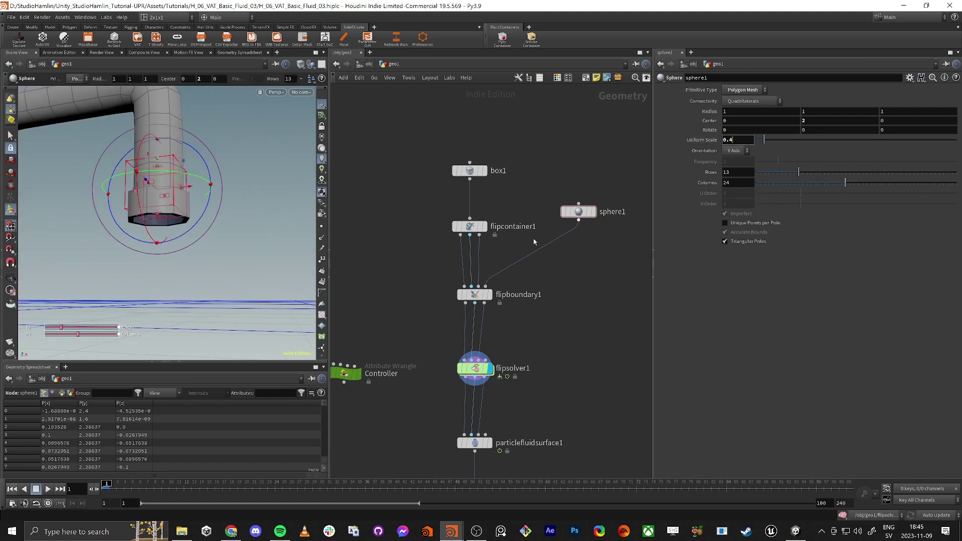
Step: Play the flipsolver1 simulation to about frame 24 and inspect the particle spread below the pipe from above
middle_drag(385, 325, 442, 255)
click(530, 299)
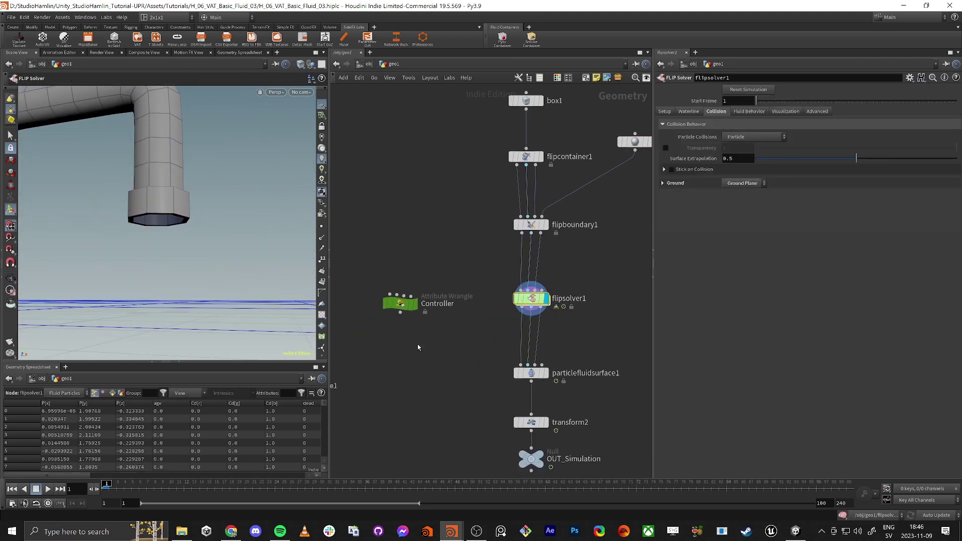
click(48, 489)
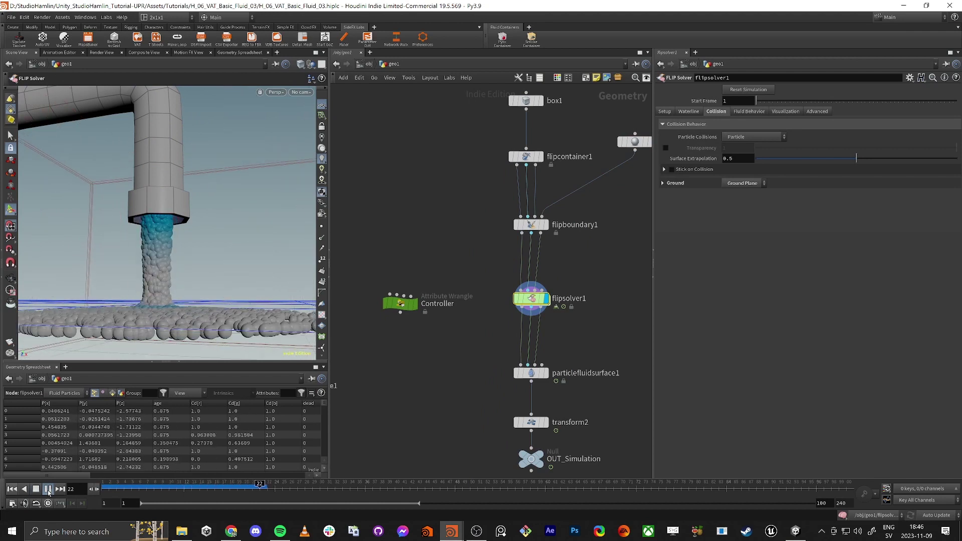
click(48, 490)
alt+drag(154, 226, 138, 305)
Step: Set the Controller's Min to 1 and Max to about 1.225, and replay the simulation from frame 1 to review the puddle
click(400, 303)
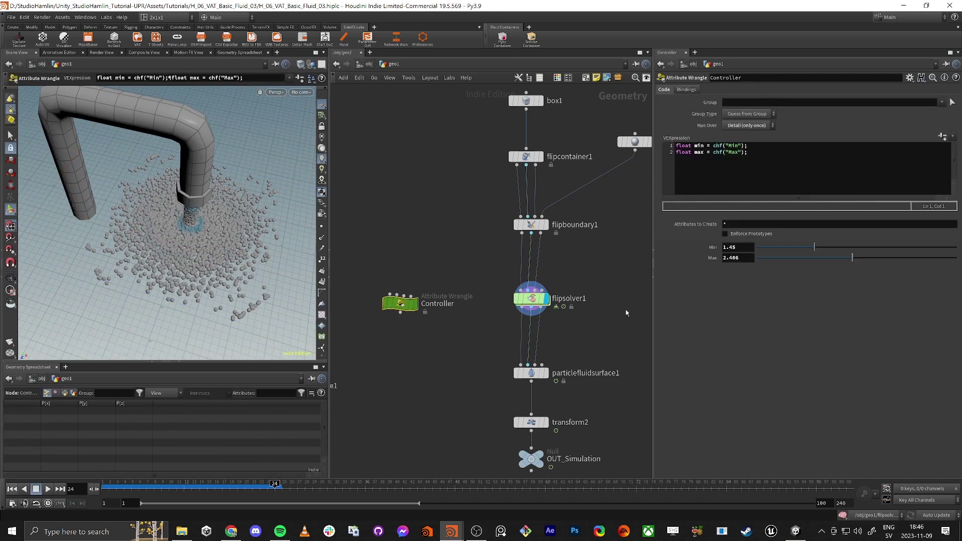
drag(742, 249, 704, 250)
text(1)
key(Tab)
drag(852, 258, 807, 261)
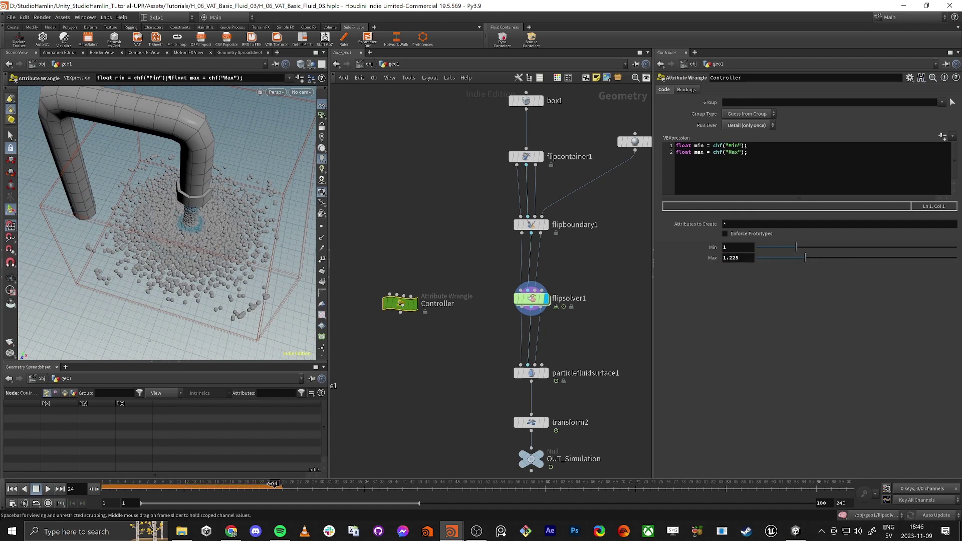
drag(273, 484, 102, 486)
click(47, 489)
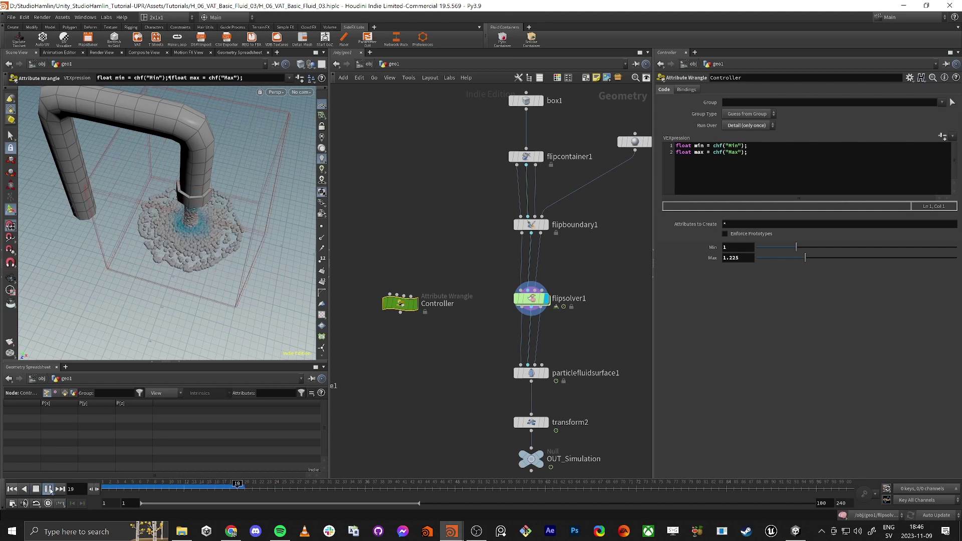
click(48, 489)
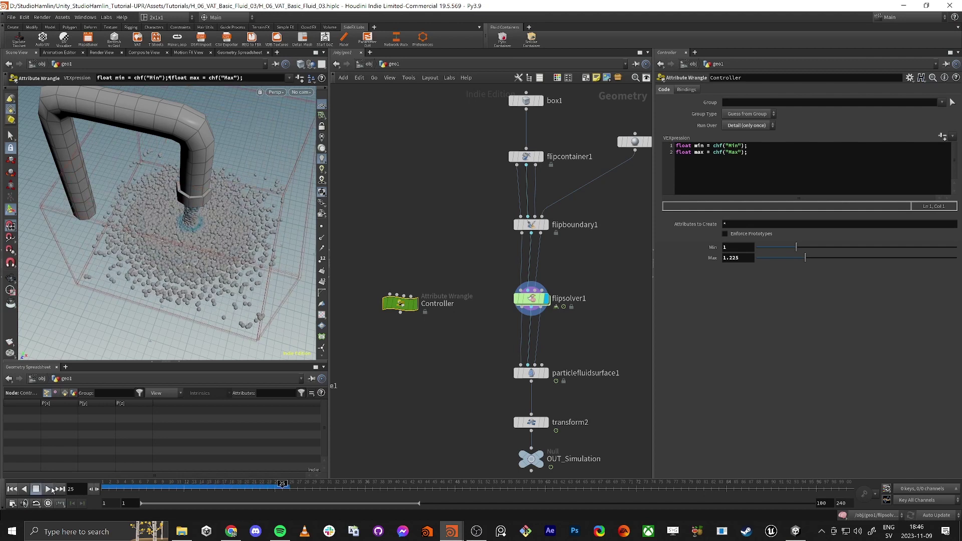
drag(103, 484, 226, 491)
alt+drag(165, 235, 187, 193)
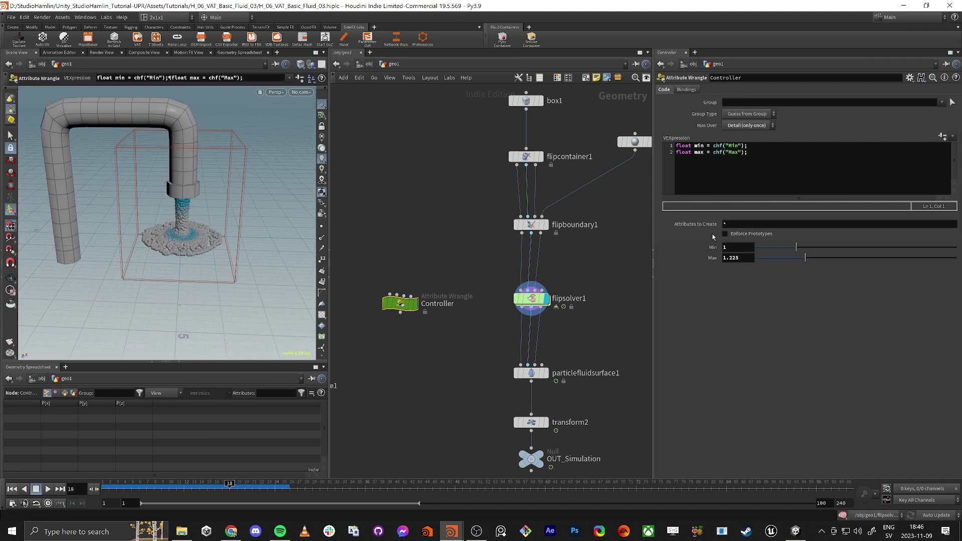
Step: Set the Controller's Min to 0.7 and Max to about 0.906, and replay the simulation from the first frame
mouse_move(796, 247)
mouse_down()
mouse_move(782, 248)
mouse_move(790, 258)
mouse_move(785, 246)
mouse_up()
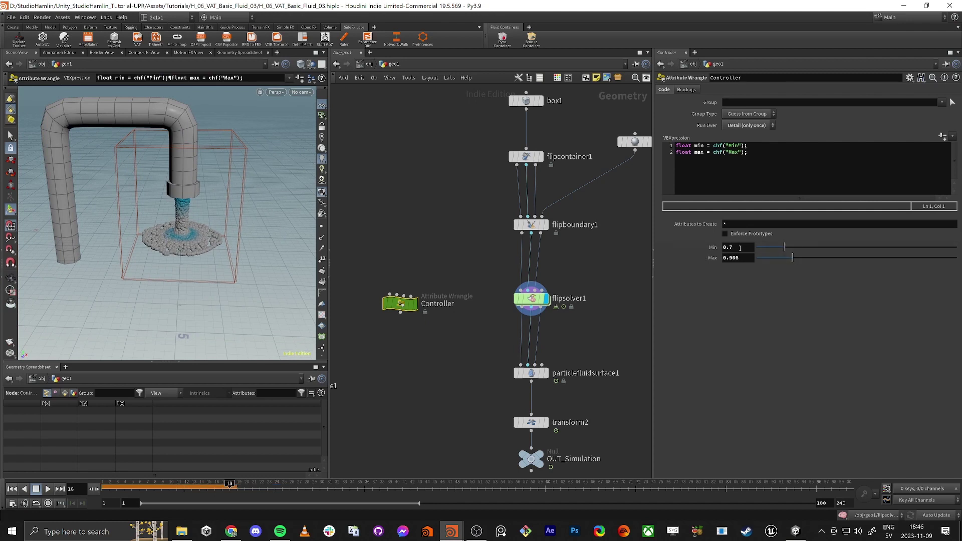
click(12, 489)
click(47, 489)
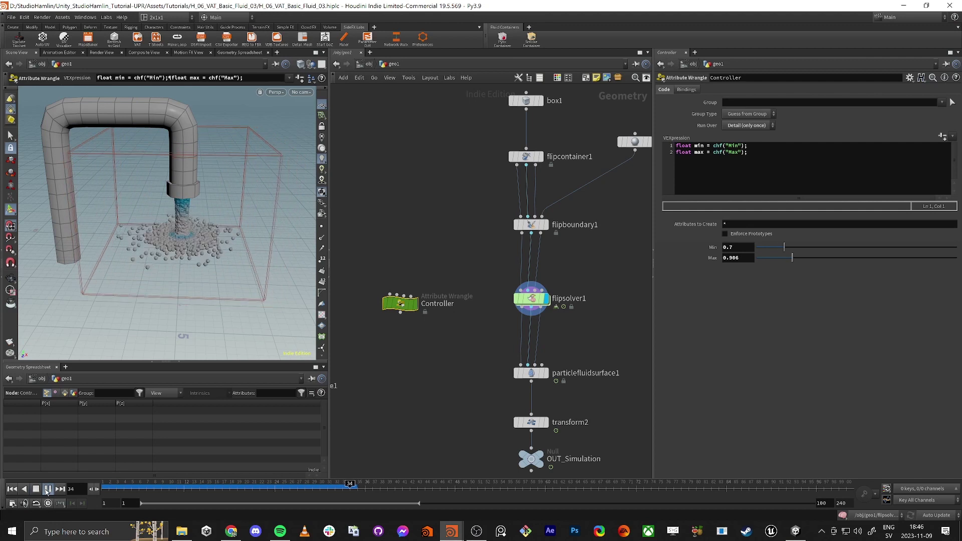
click(48, 489)
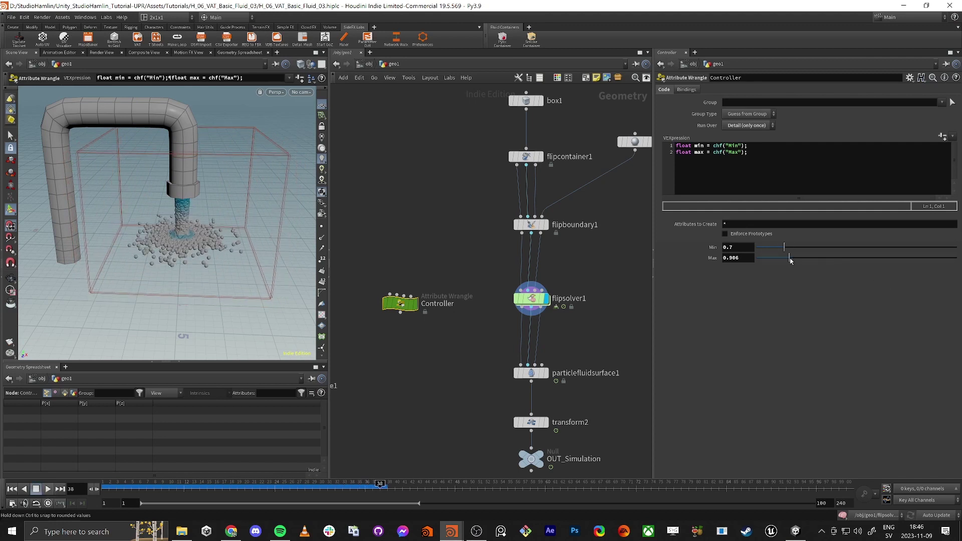
Step: Reduce the Controller's Max to about 0.825 and rerun the simulation from frame 1 to about frame 32
drag(790, 260, 788, 258)
click(11, 490)
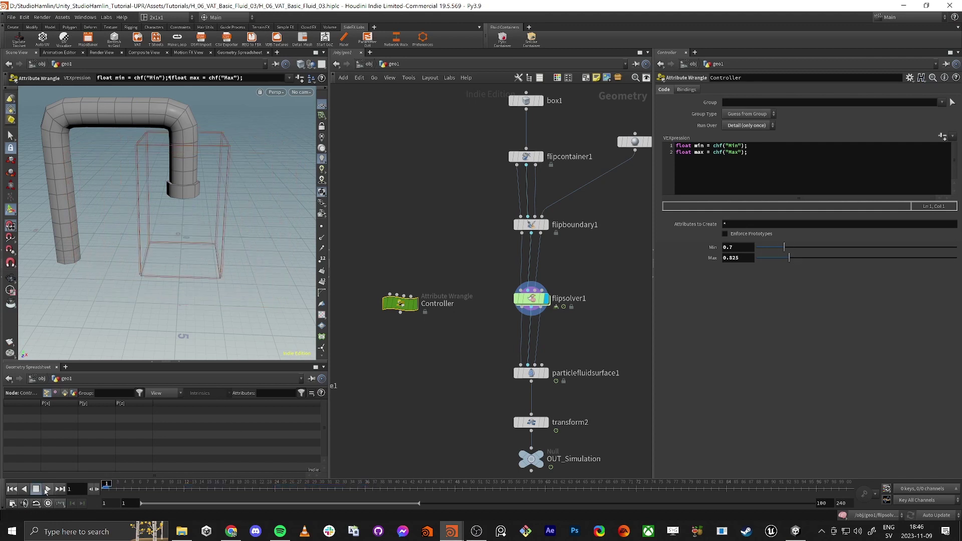
click(47, 489)
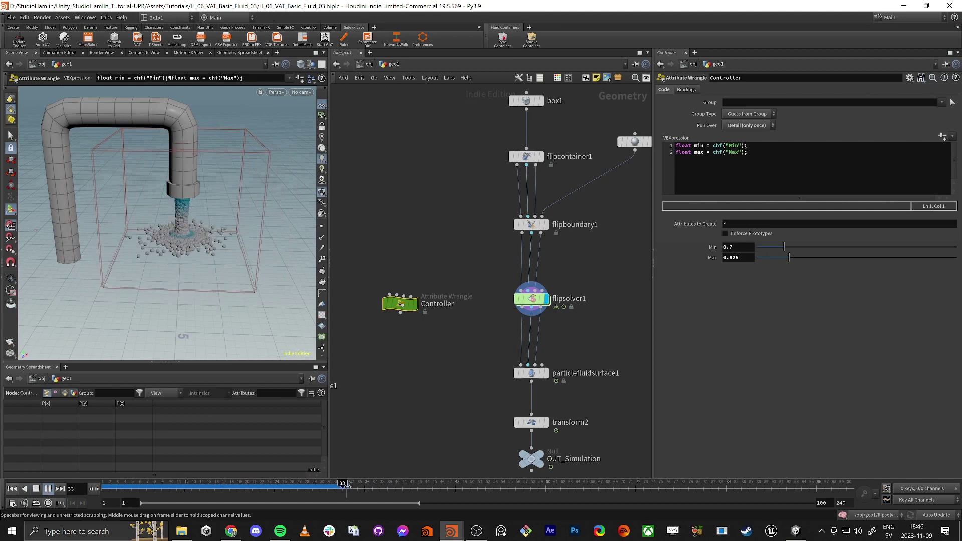
click(335, 486)
Step: Display particlefluidsurface1 and play the meshed fluid from the first frame
click(546, 374)
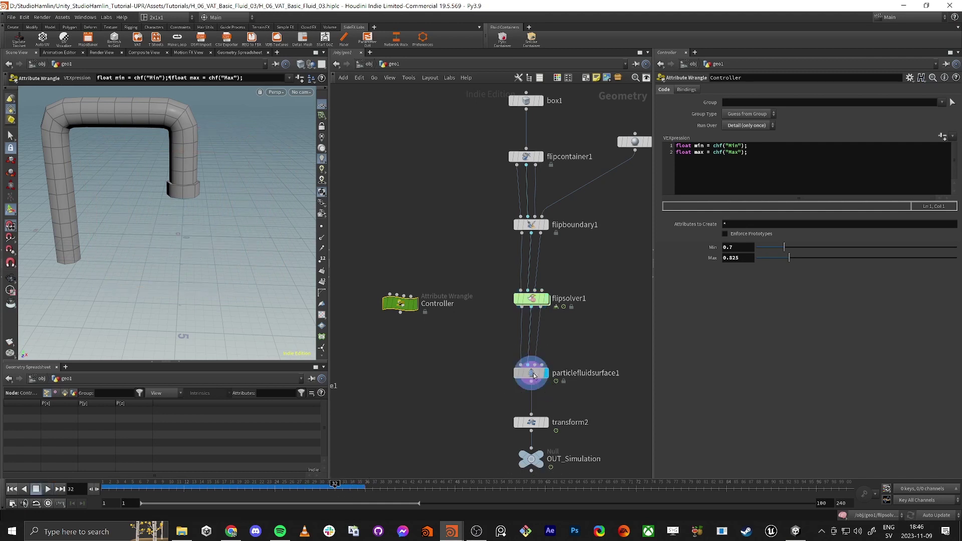
click(534, 375)
alt+drag(295, 262, 165, 210)
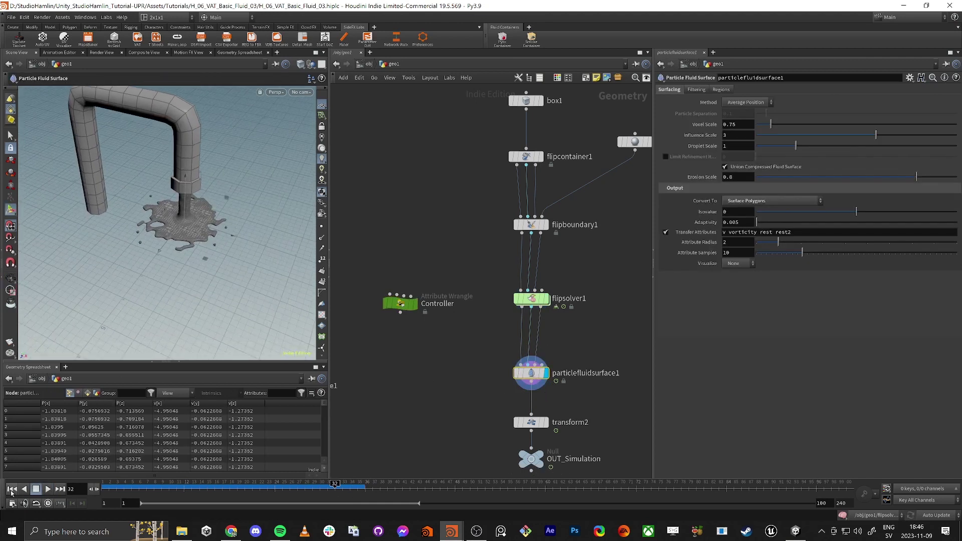
click(12, 488)
click(48, 489)
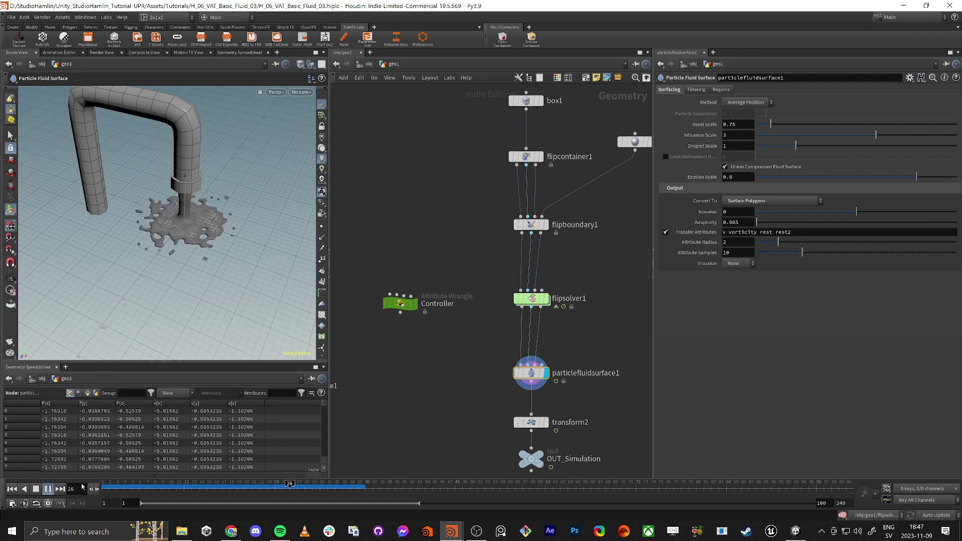
click(49, 489)
Step: Open ropnet1 and set the Render Pass of vertex_animation_textures1 to First Pass (Geometry, Lookup Table, Data/Material)
middle_drag(373, 400, 364, 283)
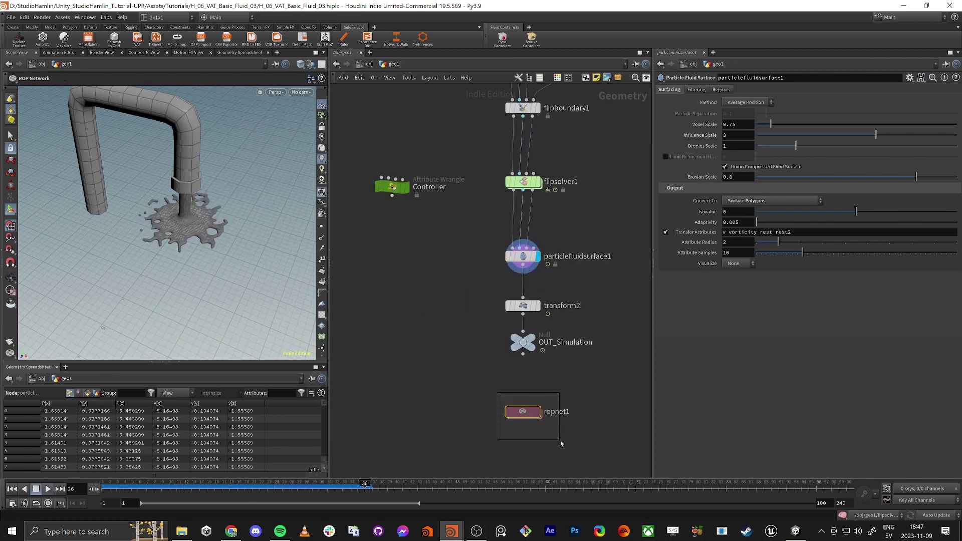
drag(456, 385, 559, 442)
double_click(519, 410)
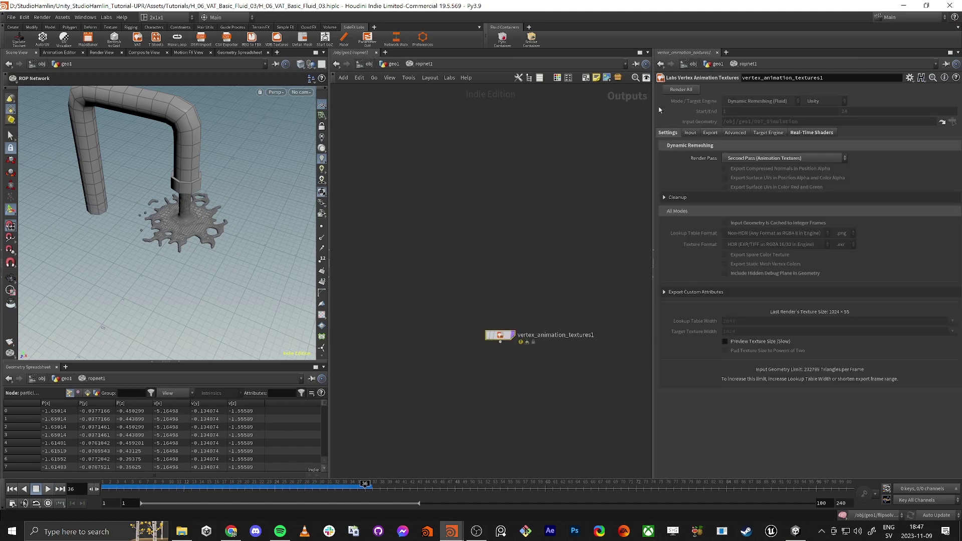
click(746, 158)
click(751, 156)
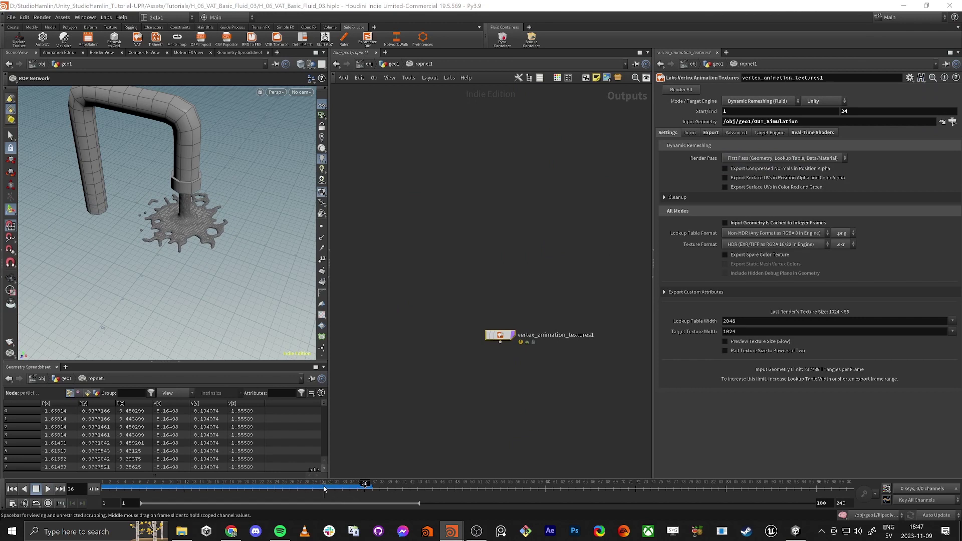
Step: Compare the fluid at frames 24 and 50, and set the vertex animation texture export's end frame to 50
click(275, 484)
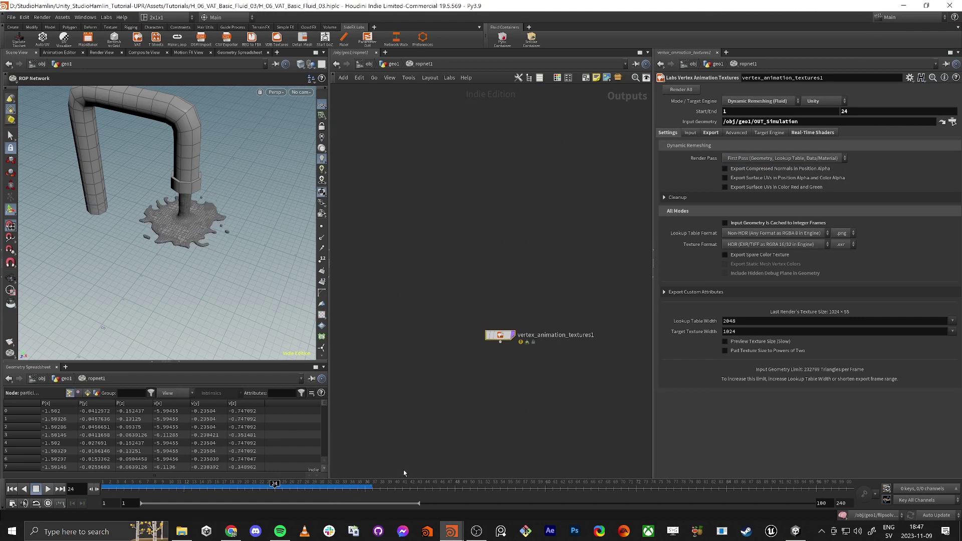
click(464, 488)
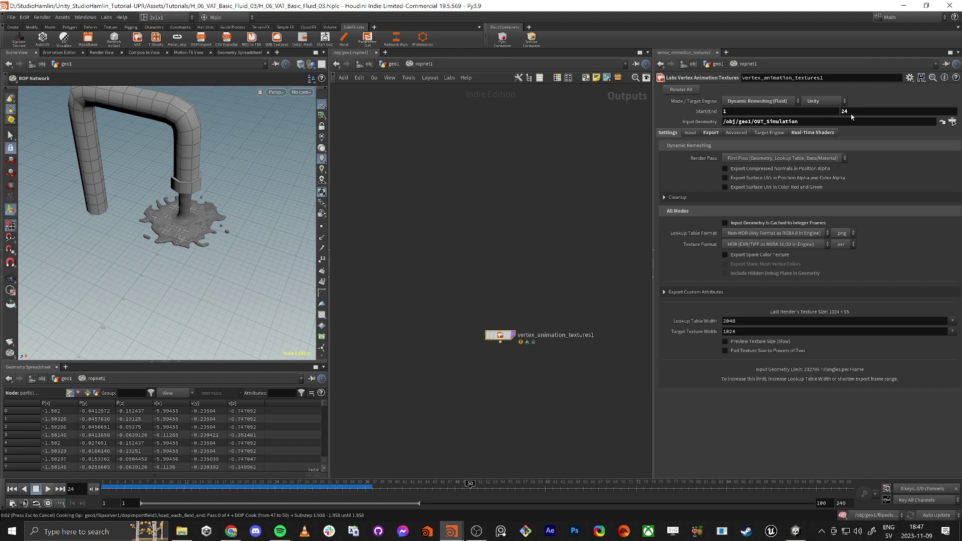
click(851, 113)
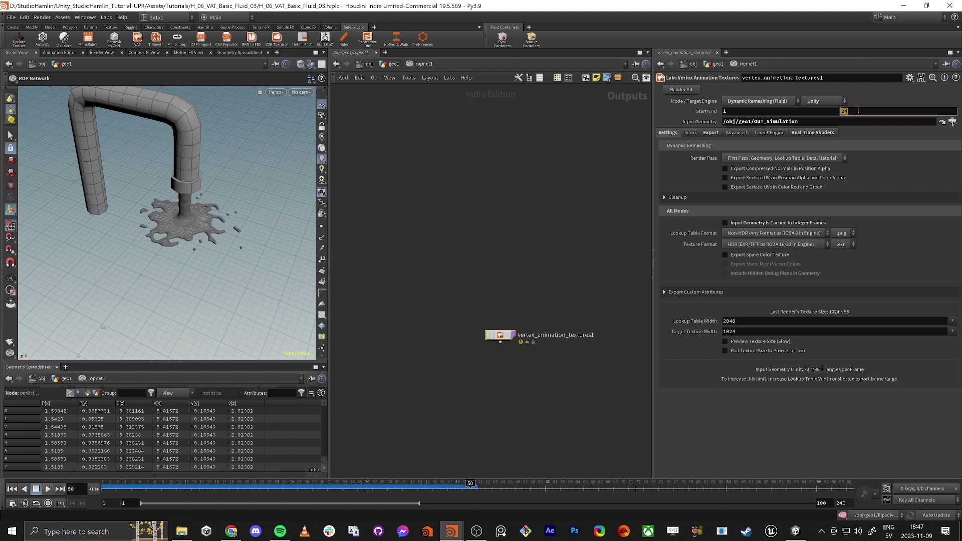
text(50)
key(Tab)
click(477, 203)
middle_drag(477, 203, 485, 212)
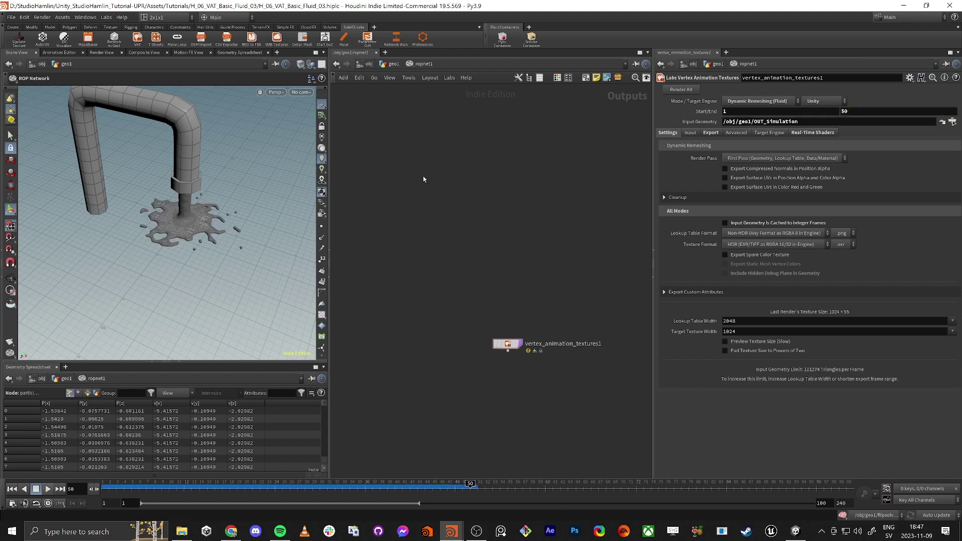
Step: Save the scene and render the first pass of the vertex animation textures
click(11, 17)
click(18, 81)
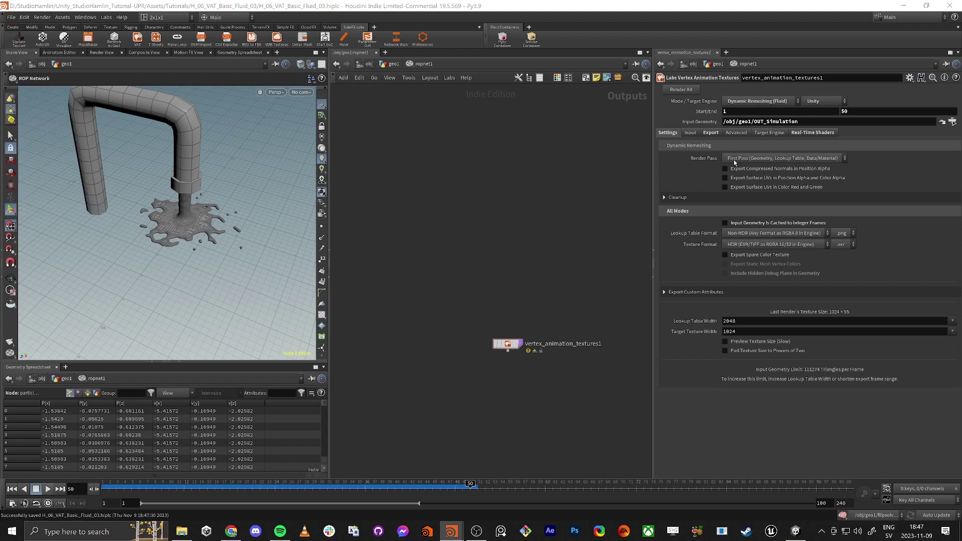
click(679, 90)
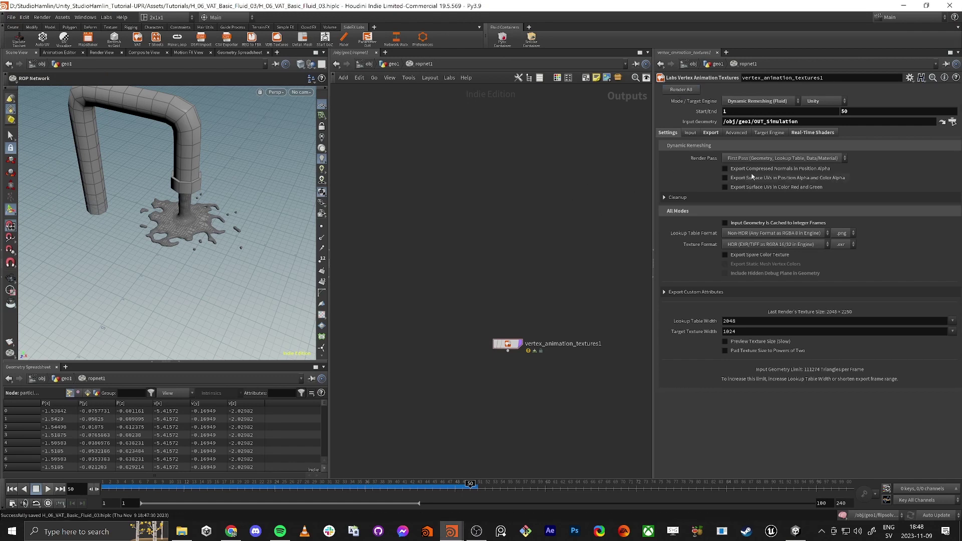
Step: Set the Render Pass to Second Pass (Animation Textures) and render it
click(739, 159)
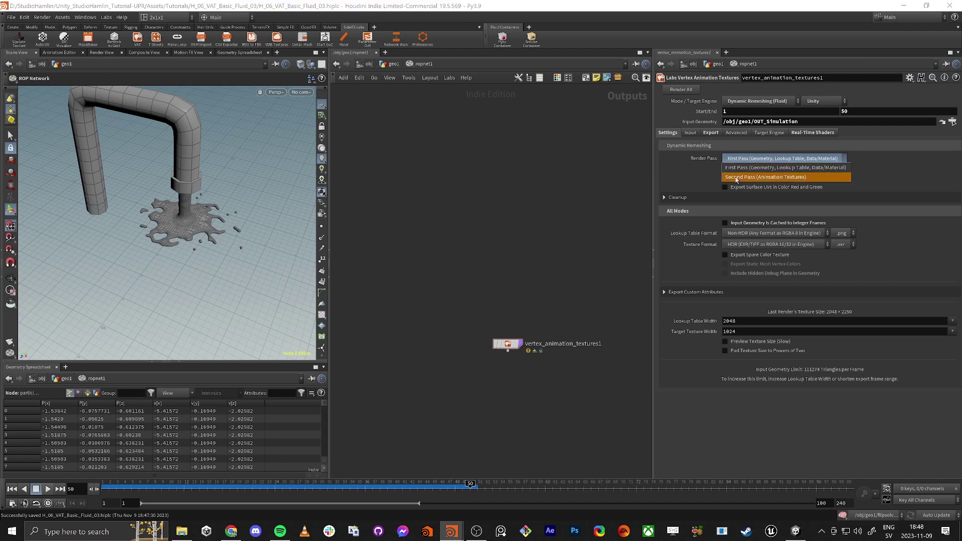
click(736, 173)
click(682, 90)
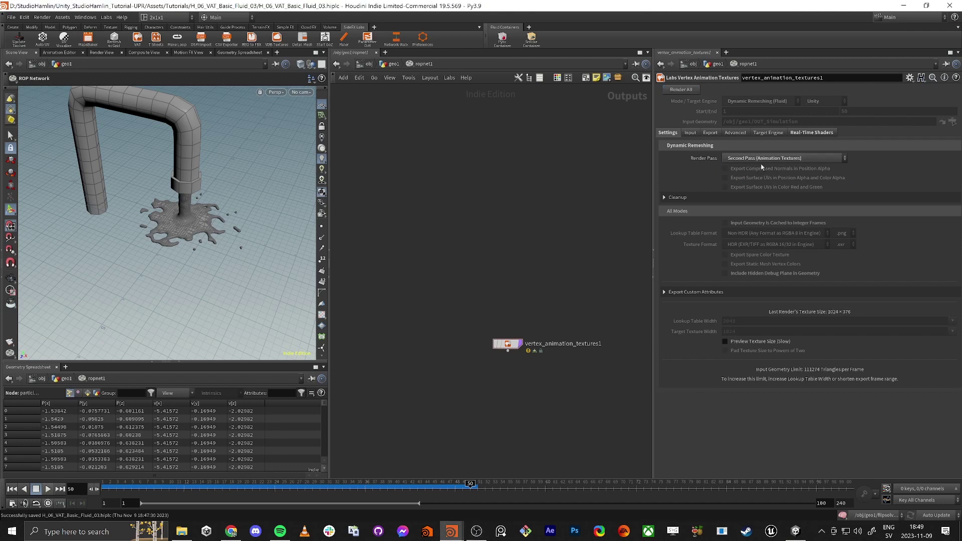
Step: In Unity, assign the exported pos, rot and lookup textures to the Position, Rotation and Lookup Table slots of vertex_animation_textures1_mat
key(alt+Tab)
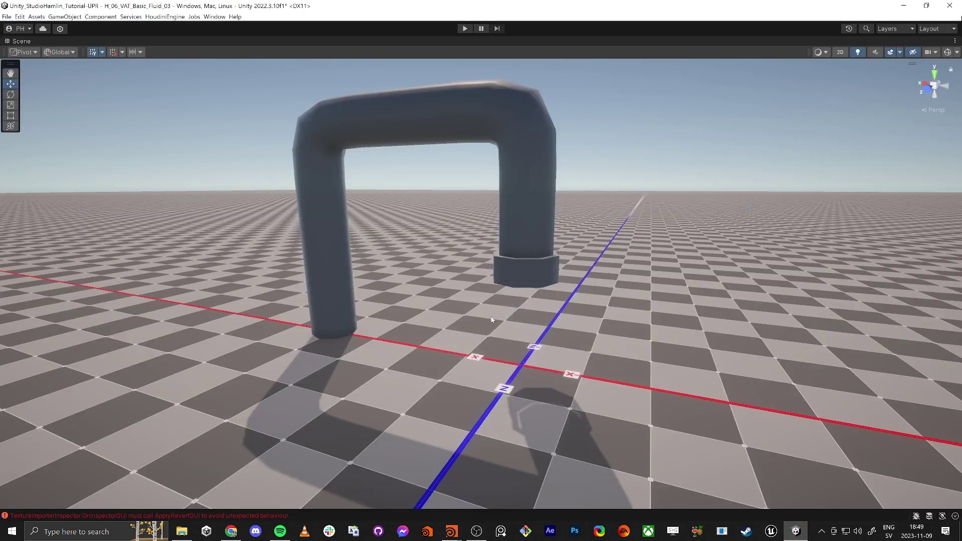
key(shift+space)
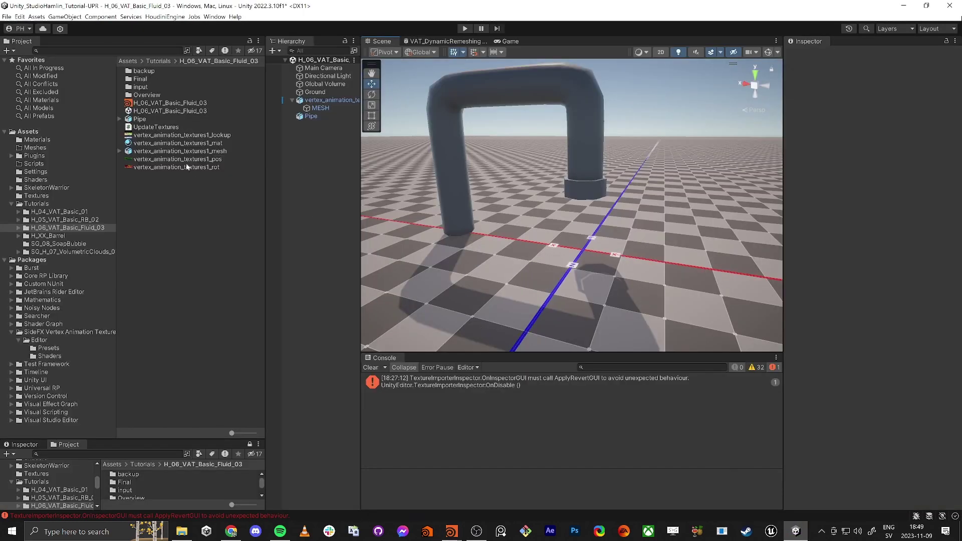
click(193, 144)
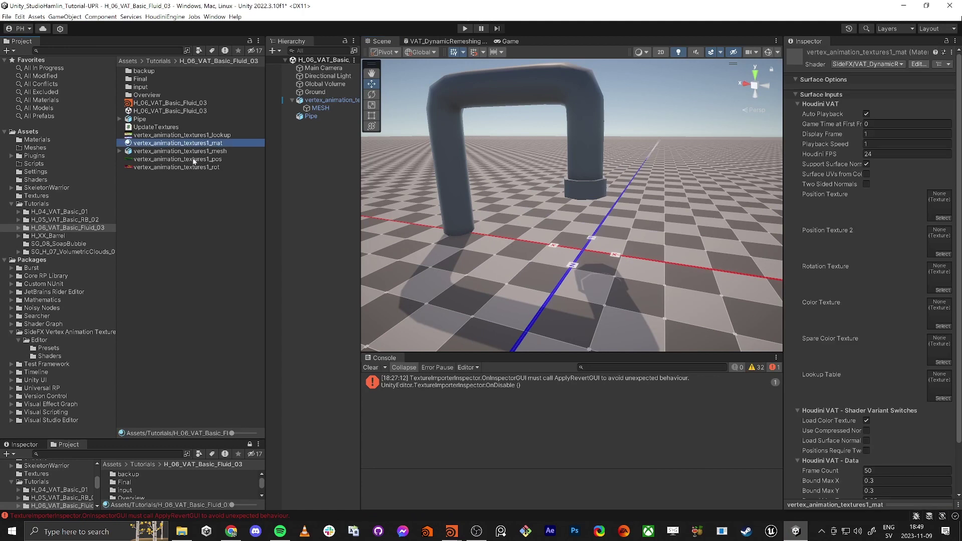
drag(193, 160, 939, 205)
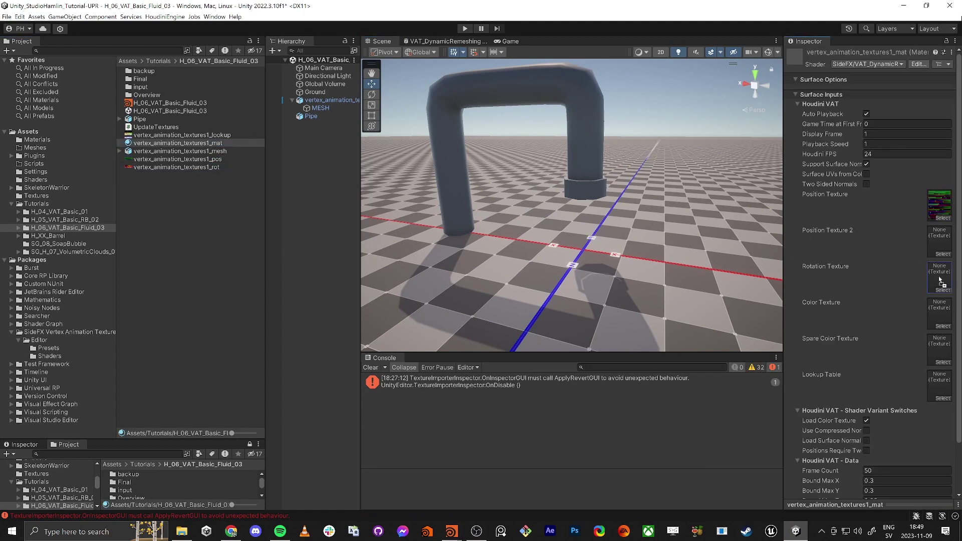
drag(939, 280, 939, 281)
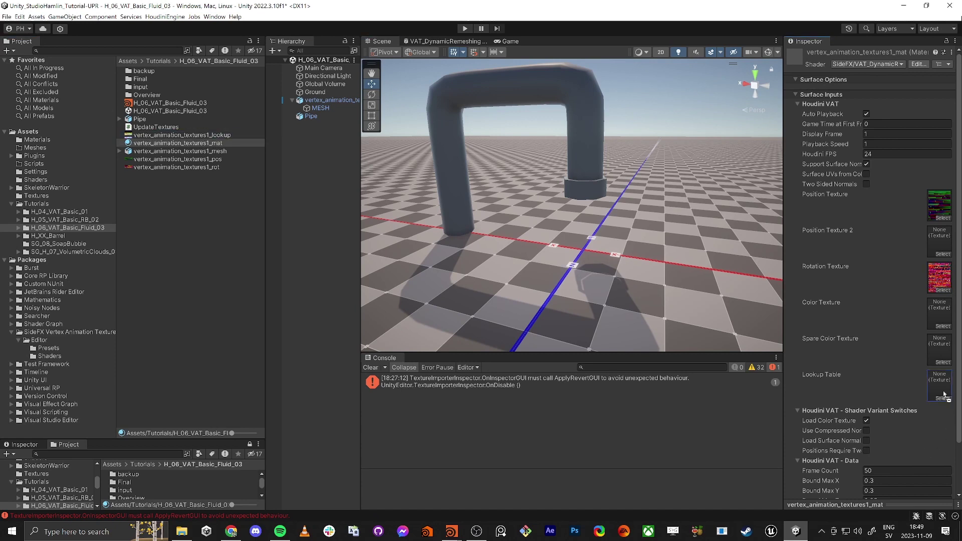
drag(944, 395, 942, 394)
Step: Inspect the fluid animation under the pipe from several angles in the Unity scene, and switch back to Houdini
right_drag(599, 260, 540, 260)
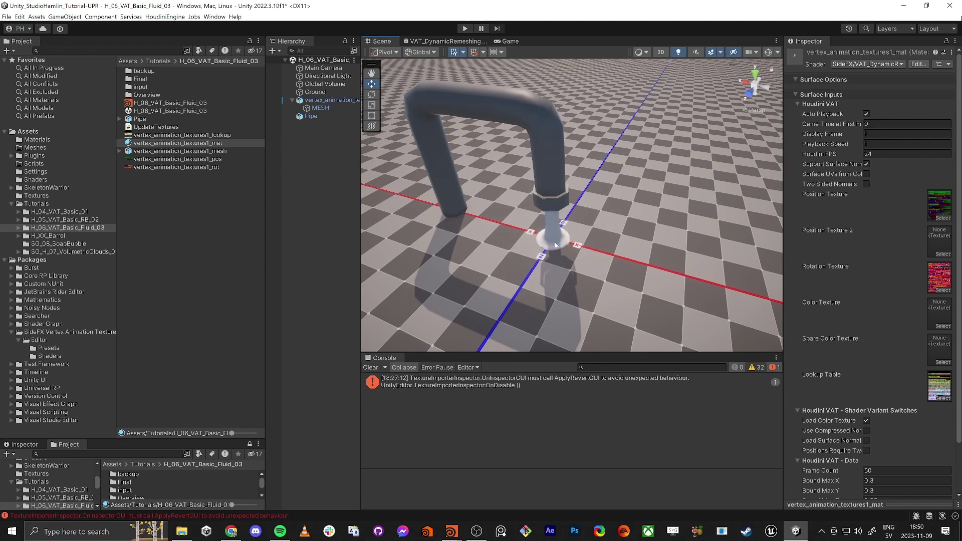
alt+drag(571, 263, 559, 239)
right_drag(559, 239, 582, 204)
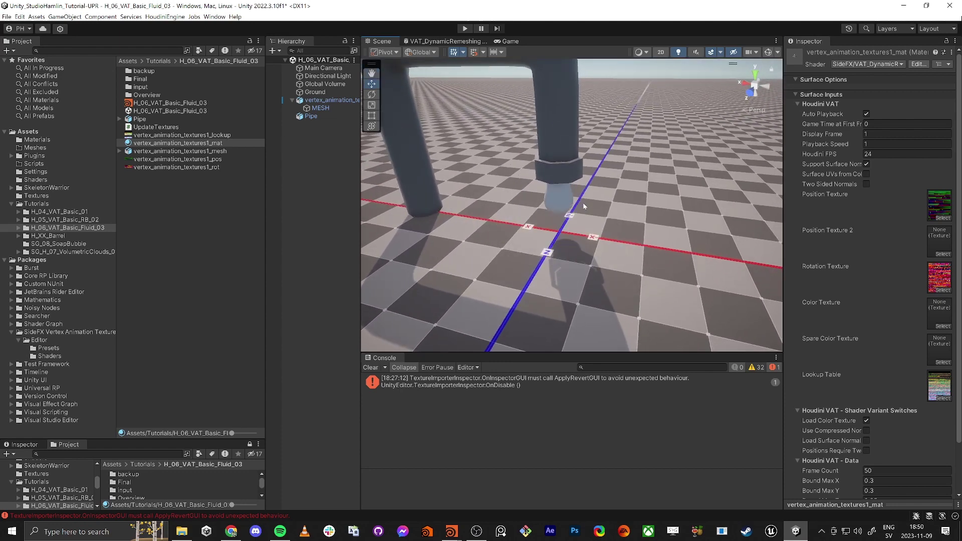
right_drag(581, 203, 540, 253)
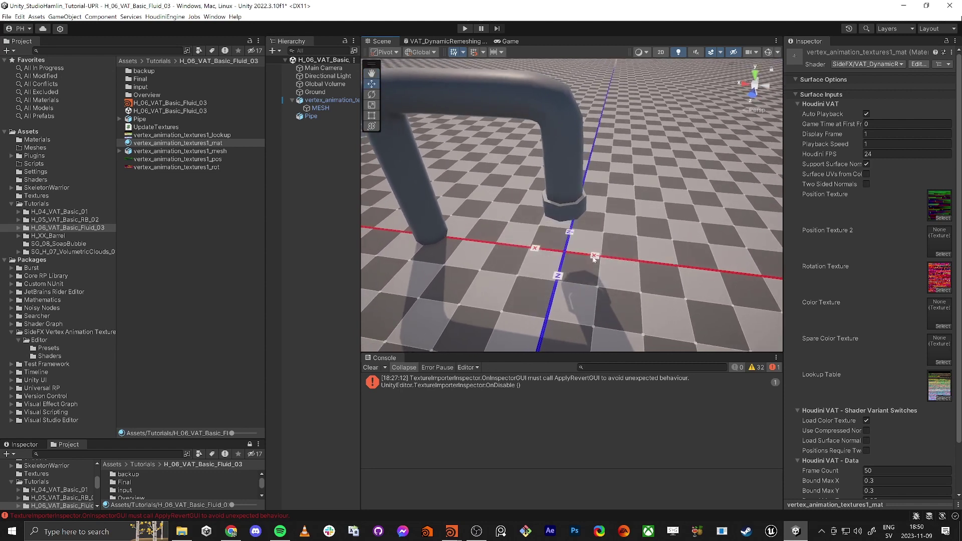
right_drag(578, 267, 532, 236)
key(alt+Tab)
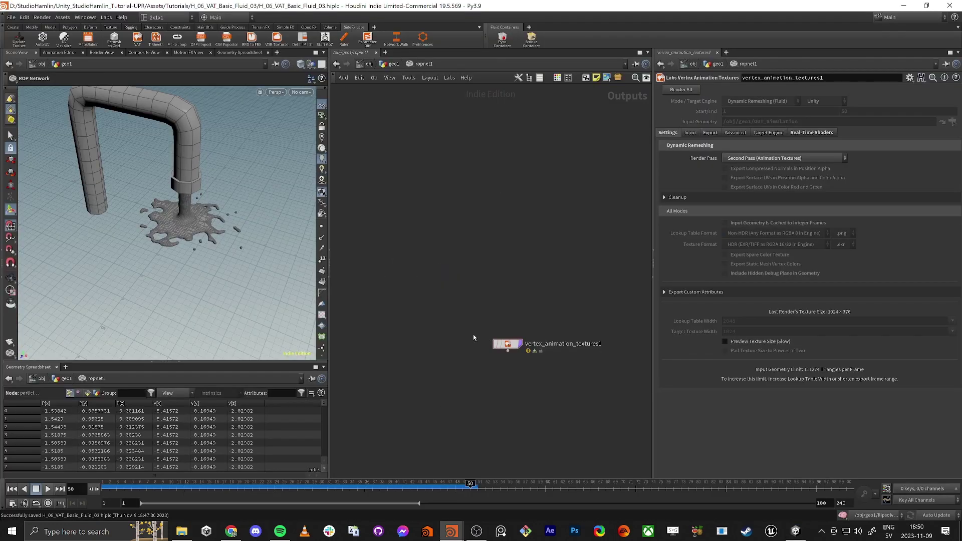
Step: Return to geo1, set the Controller wrangle's Max to 0.77 and rewind the timeline to frame 1
click(392, 65)
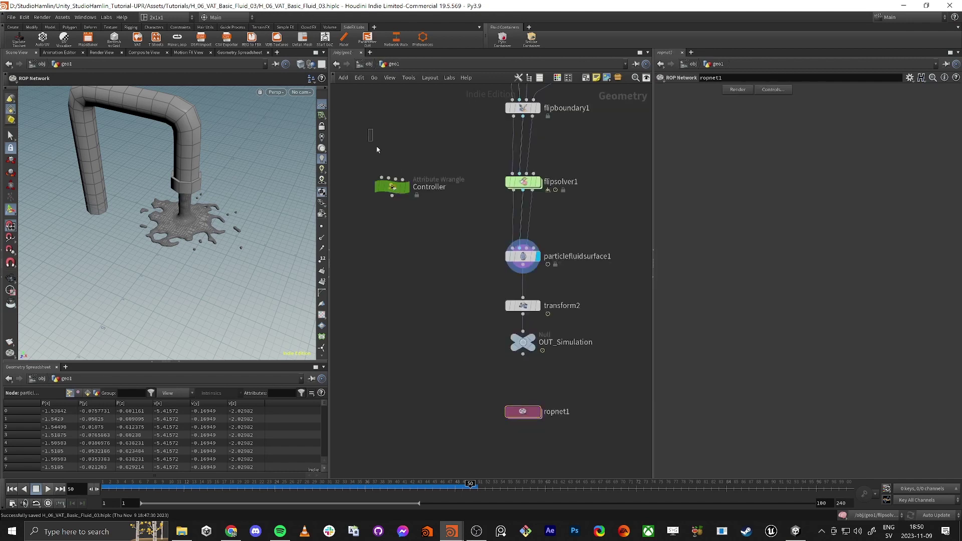
drag(409, 207, 435, 216)
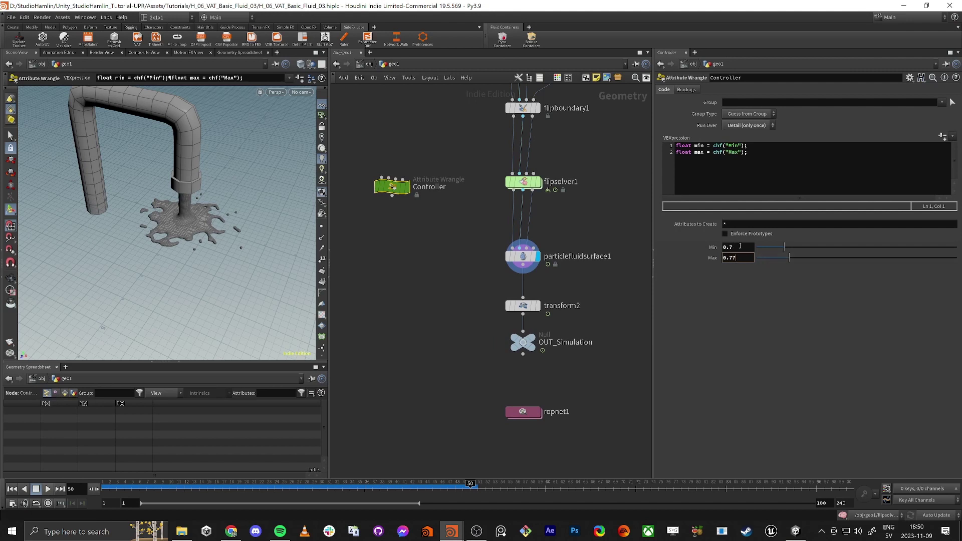
key(Return)
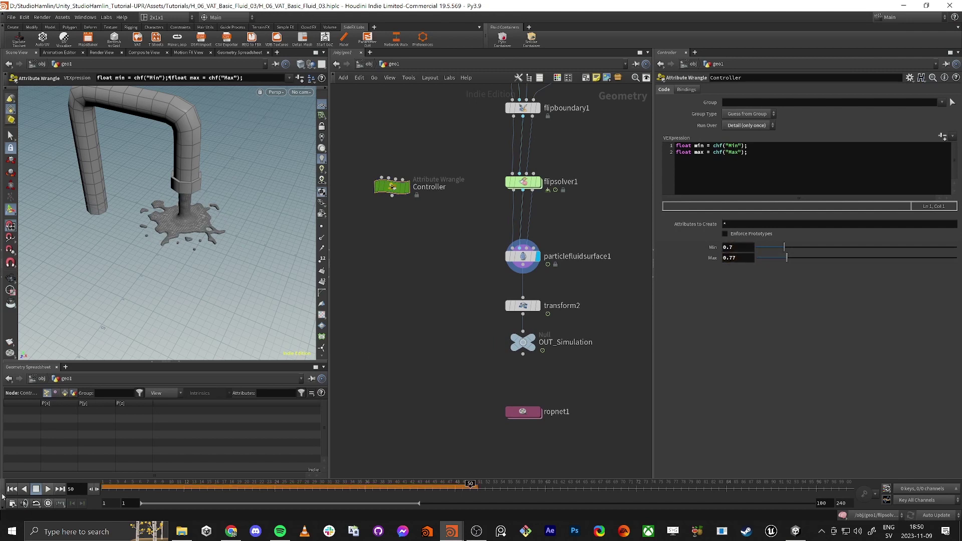
click(12, 489)
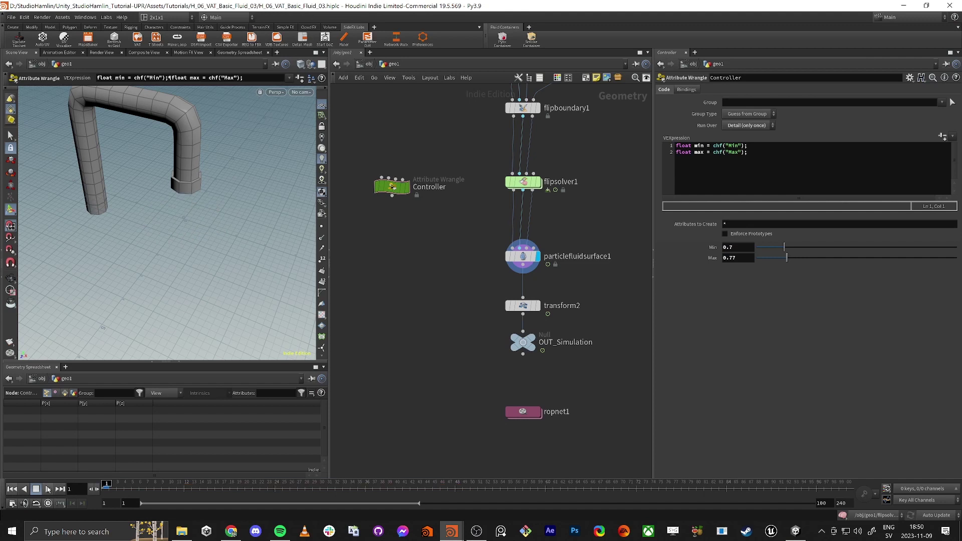
Step: Branch a Null node off the first output of flipsolver1
click(540, 183)
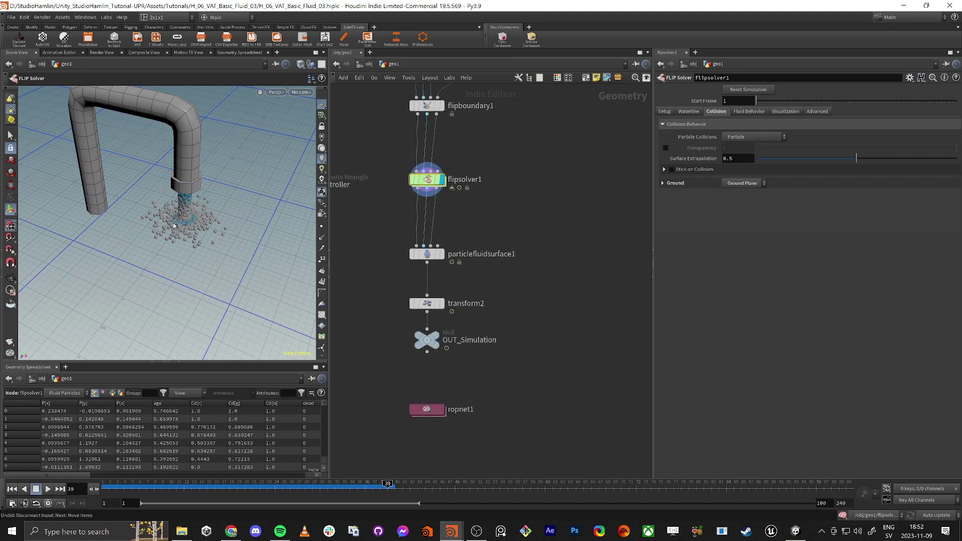
scroll(549, 211, up, 2)
drag(405, 194, 578, 235)
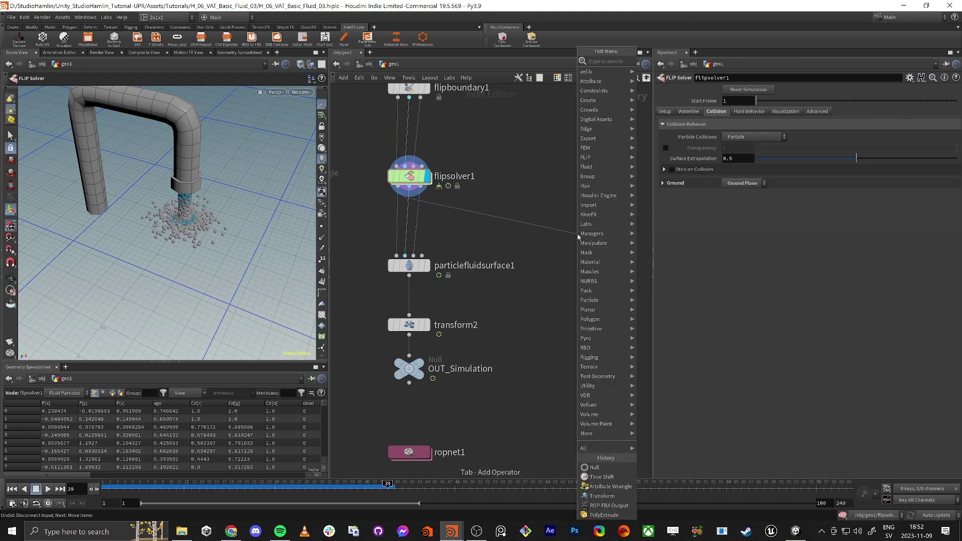
text(null)
key(Return)
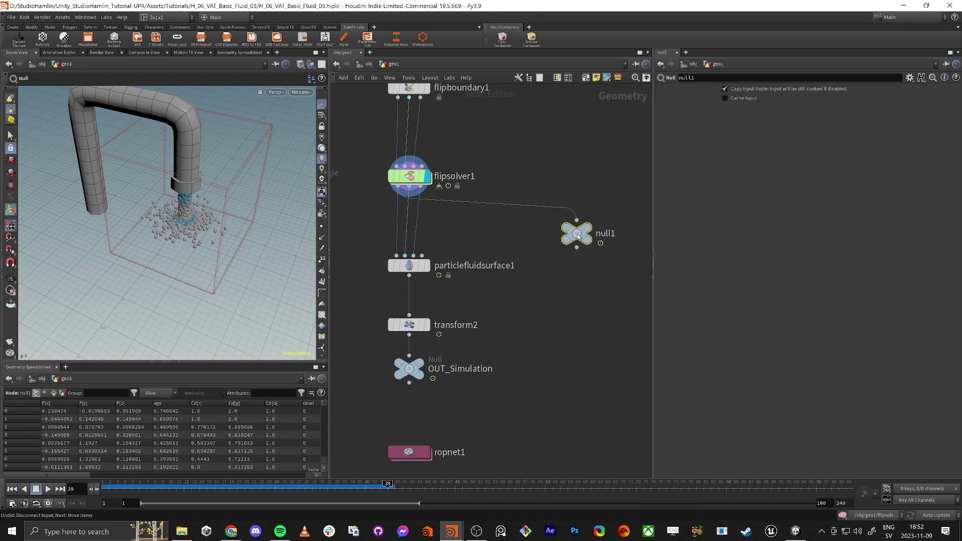
Step: Add a Time Shift node fed by null1 and place it below the null
drag(576, 247, 571, 307)
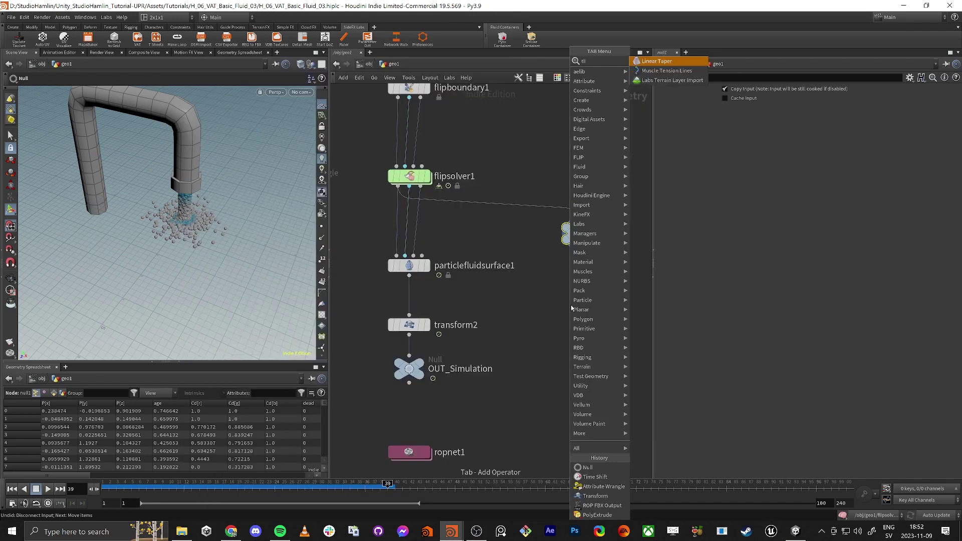
text(tiime)
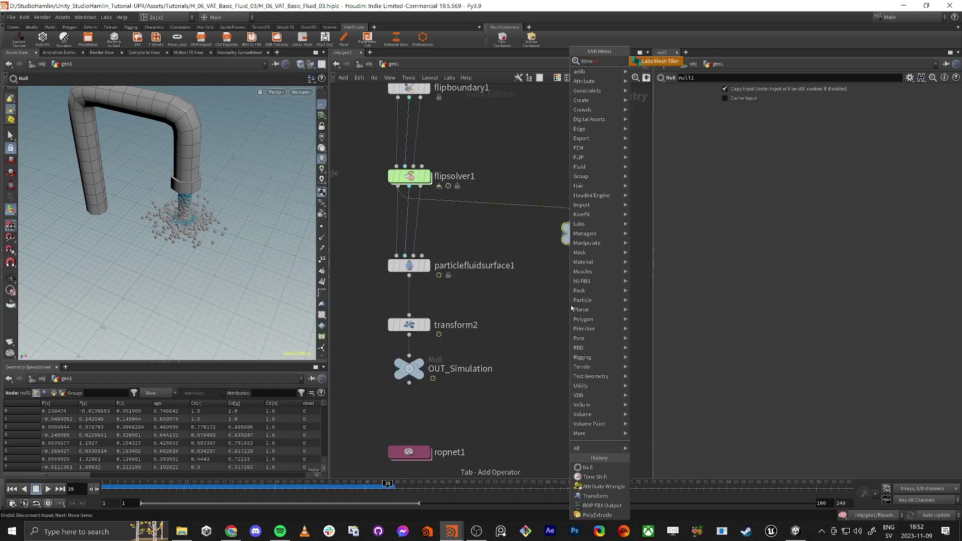
key(BackSpace)
key(BackSpace)
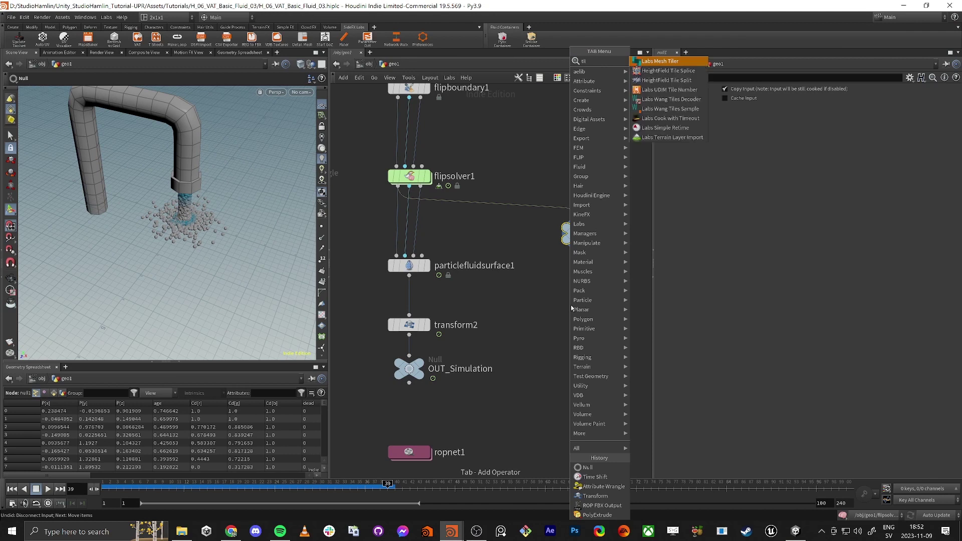
key(BackSpace)
text(me s)
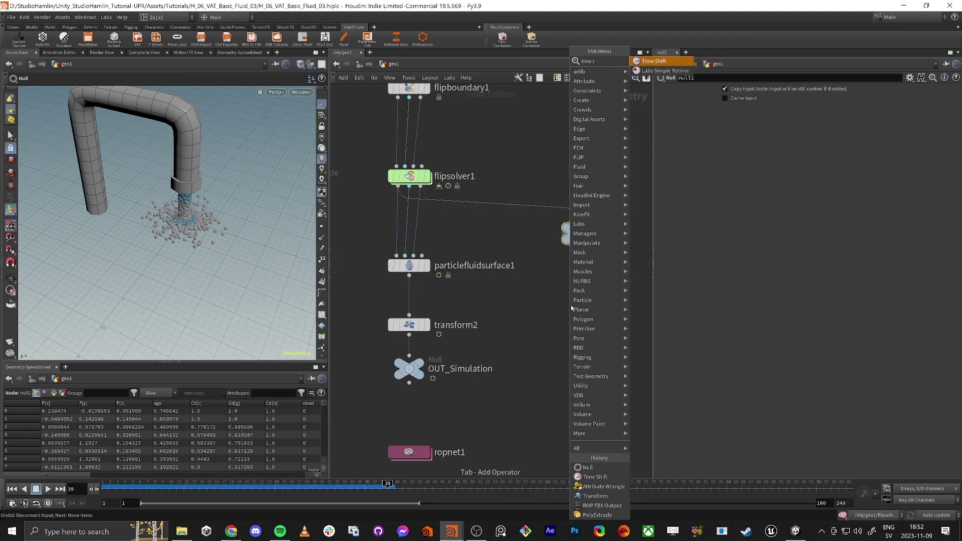
key(Return)
click(570, 305)
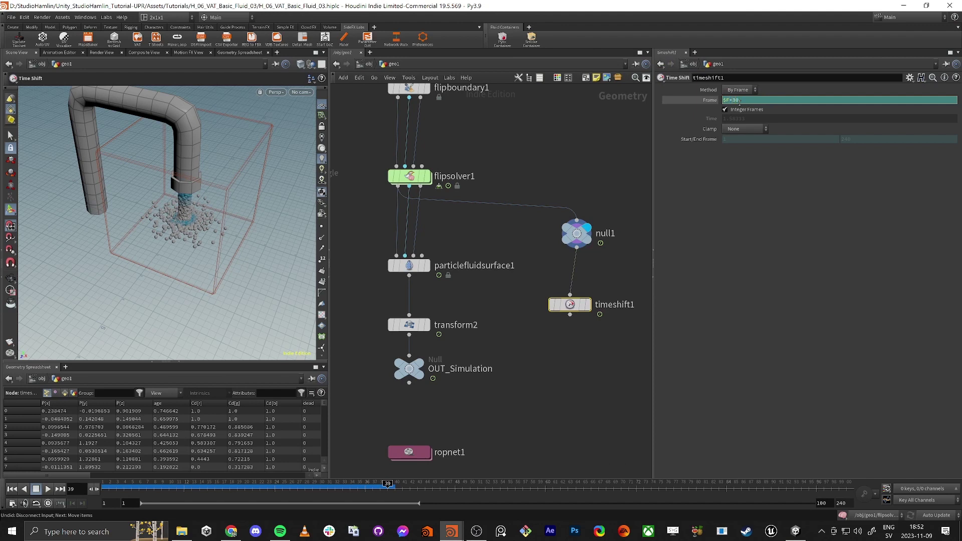
Step: Set the Time Shift's Frame to $F+30 and display it, with the playback range starting at frame 30
key(Return)
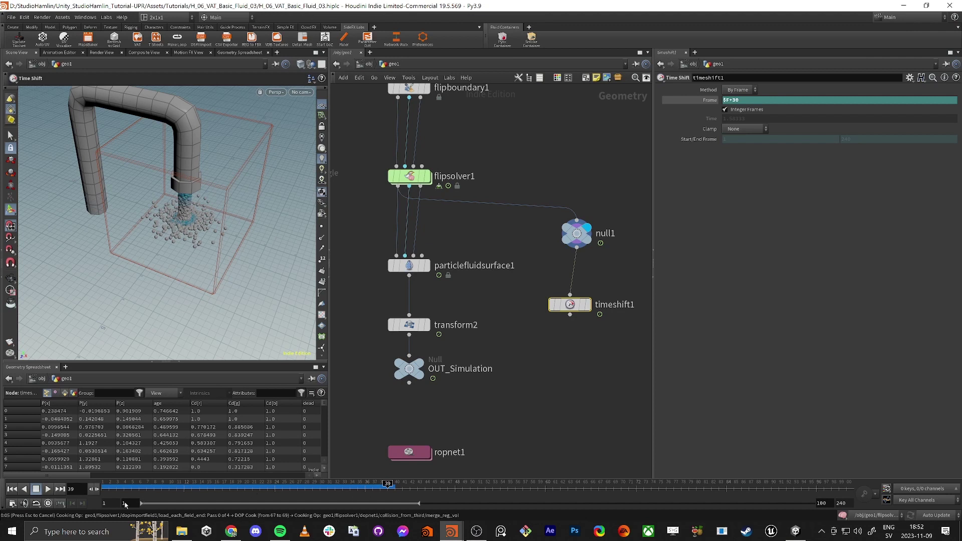
key(Return)
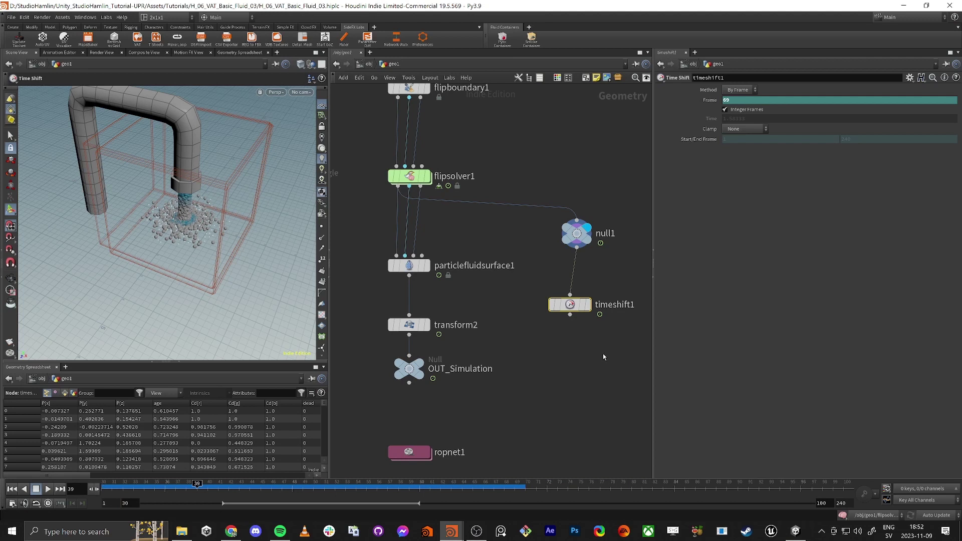
key(r)
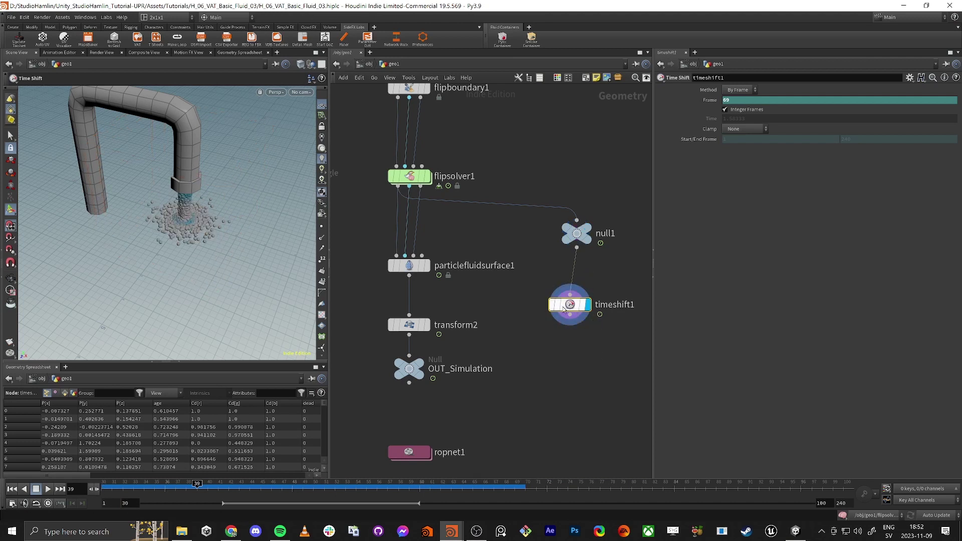
Step: Merge null1 with the Time Shift output in a Merge node placed below them and display the merge
drag(574, 309, 570, 299)
middle_drag(570, 298, 521, 278)
drag(521, 279, 630, 231)
drag(513, 298, 622, 203)
drag(626, 239, 564, 350)
key(Escape)
middle_drag(512, 294, 494, 268)
click(515, 188)
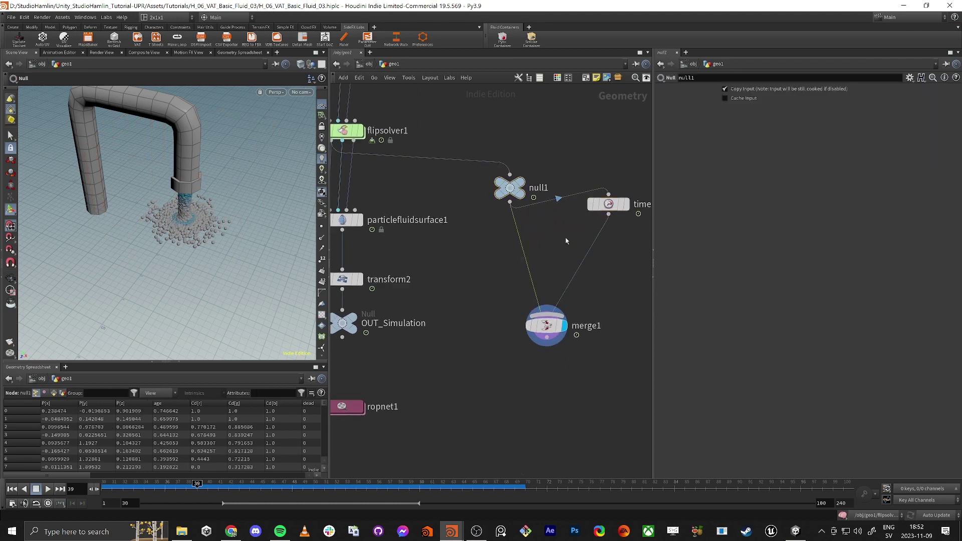
click(546, 325)
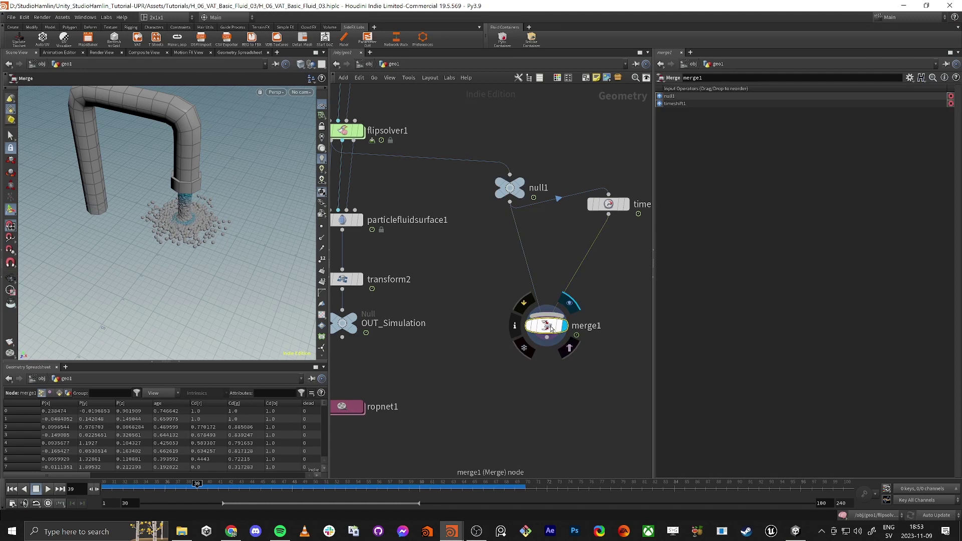
Step: Duplicate particlefluidsurface1 below merge1, wire the merge into the copy's first input and display the copy
middle_drag(544, 355, 546, 271)
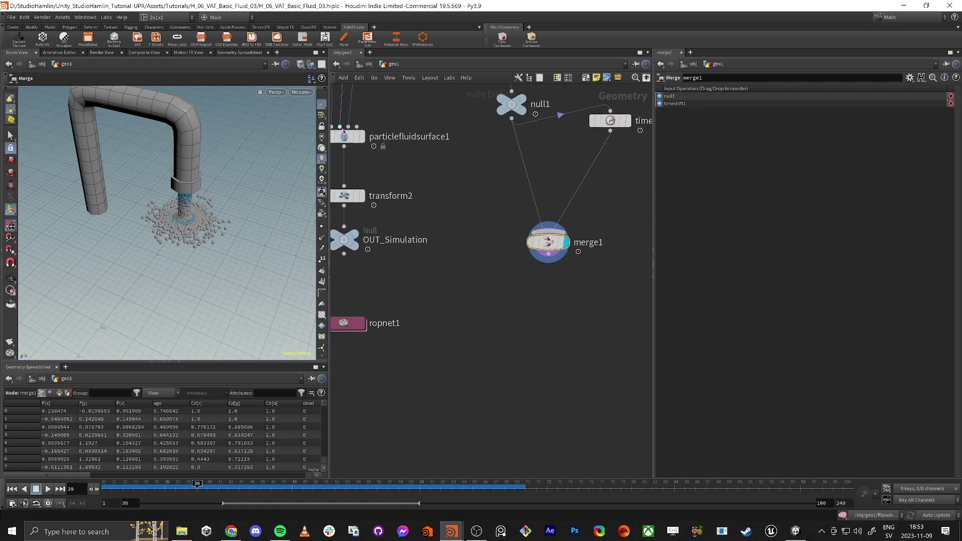
alt+drag(351, 137, 579, 323)
drag(548, 259, 572, 313)
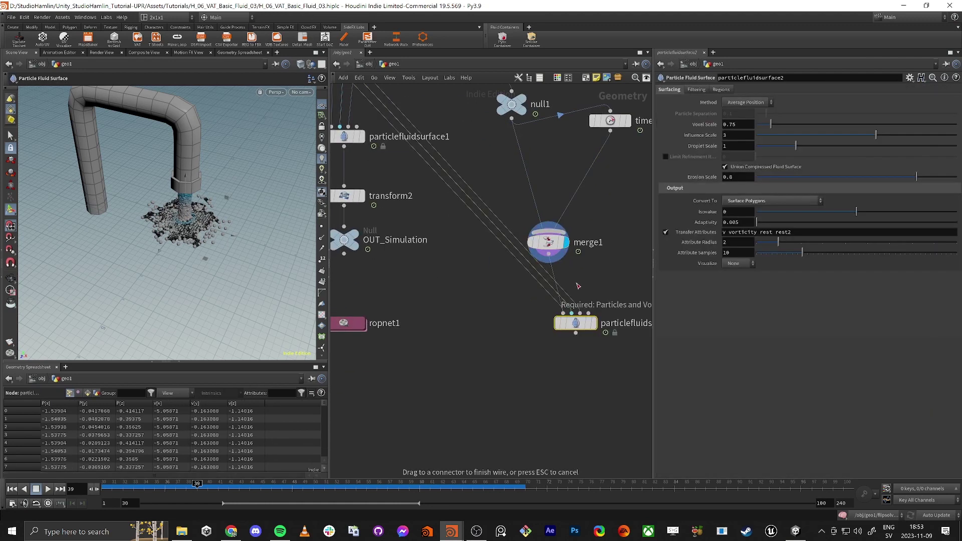
click(594, 322)
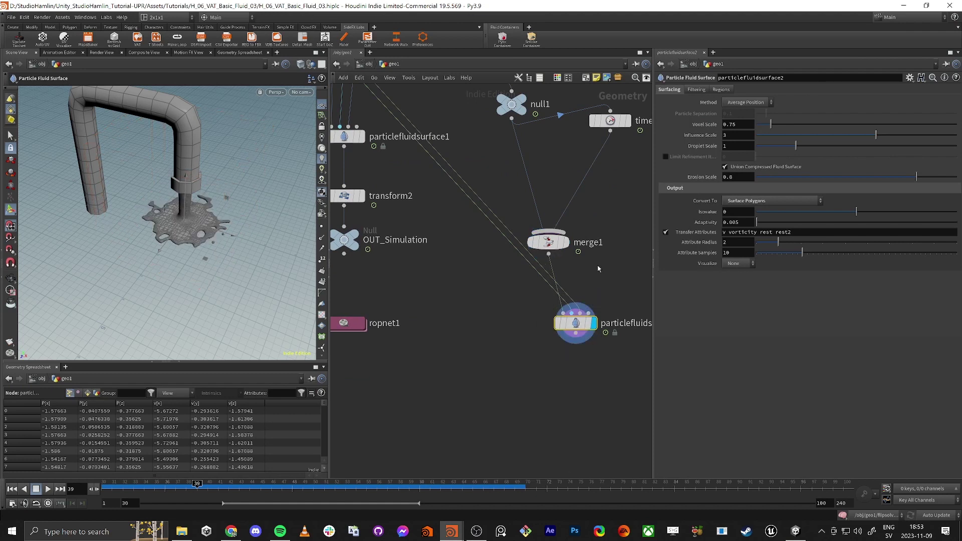
middle_drag(597, 274, 601, 266)
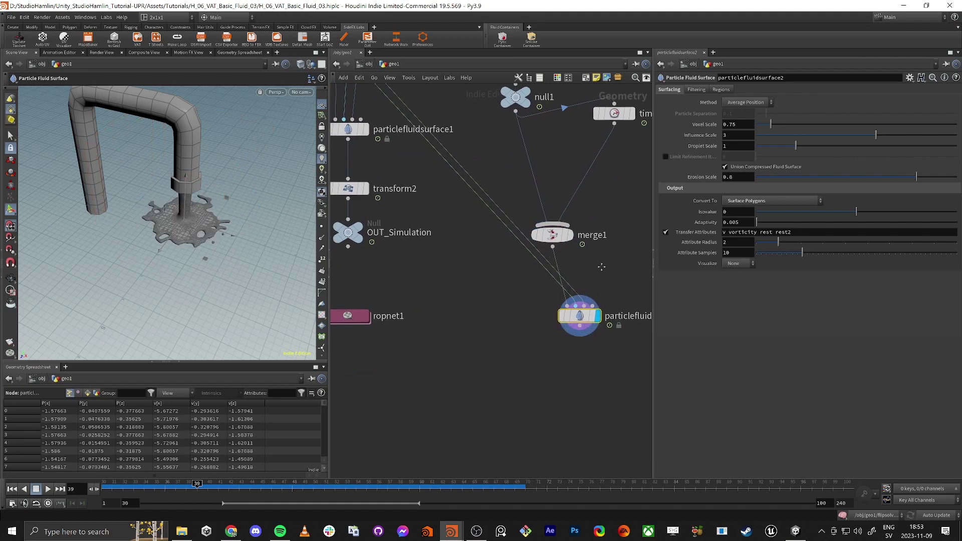
drag(579, 315, 559, 309)
key(y)
drag(566, 262, 503, 274)
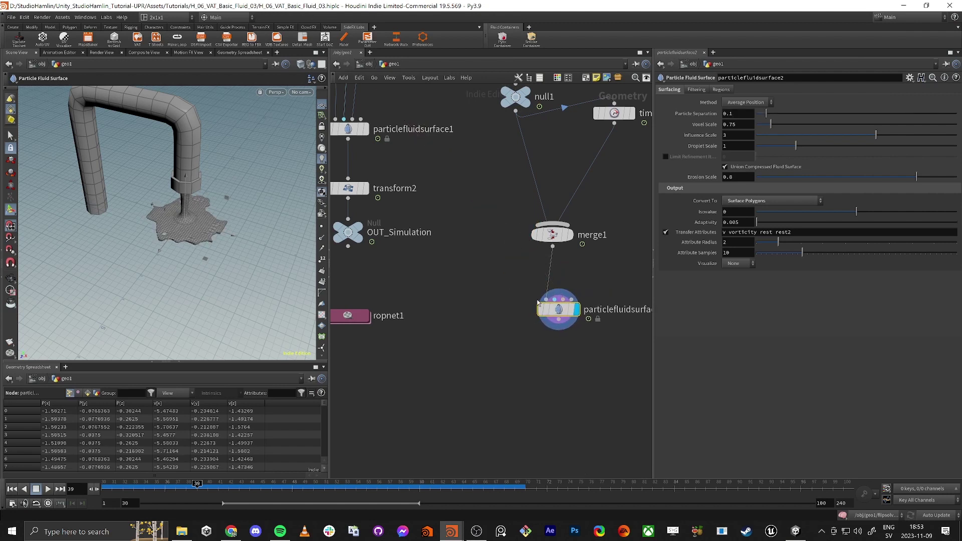
key(ctrl+z)
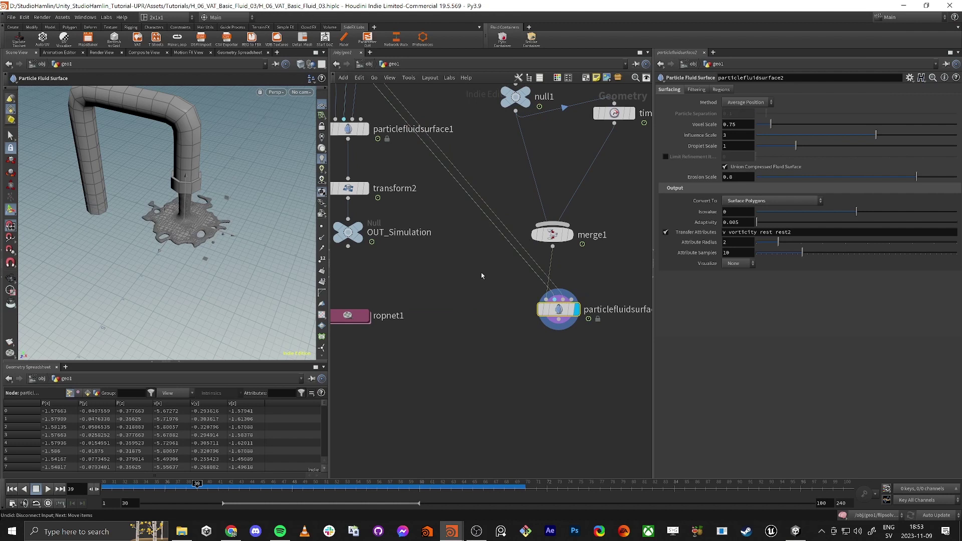
Step: Cut the remaining flipsolver1 wires that feed the duplicated Particle Fluid Surface node
middle_drag(481, 271, 471, 275)
key(y)
drag(470, 255, 492, 191)
Step: Set the Particle Separation of particlefluidsurface2 to 0.05
mouse_move(170, 227)
alt+mouse_down()
mouse_move(198, 225)
mouse_move(175, 223)
alt+mouse_up()
scroll(196, 226, up, 3)
alt+right_drag(175, 224, 203, 218)
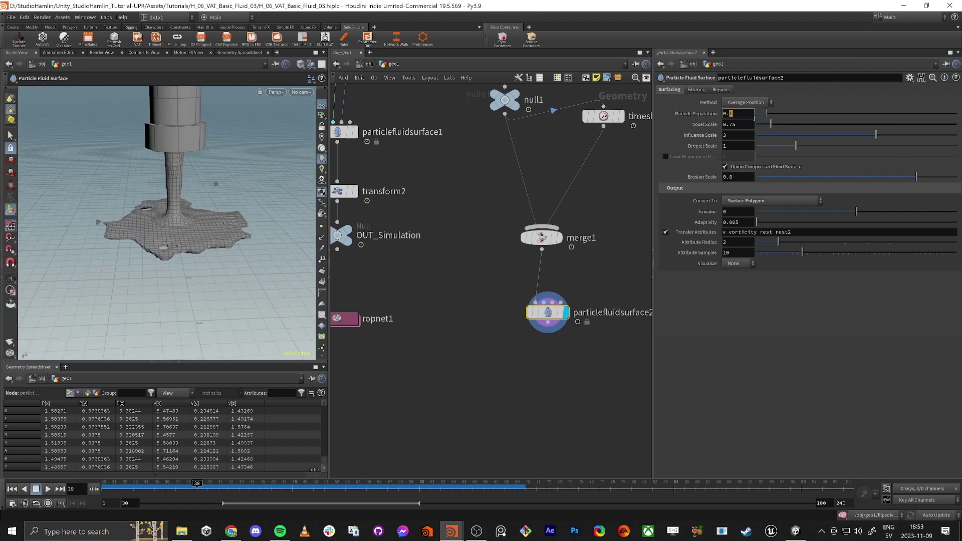
text(05)
key(Return)
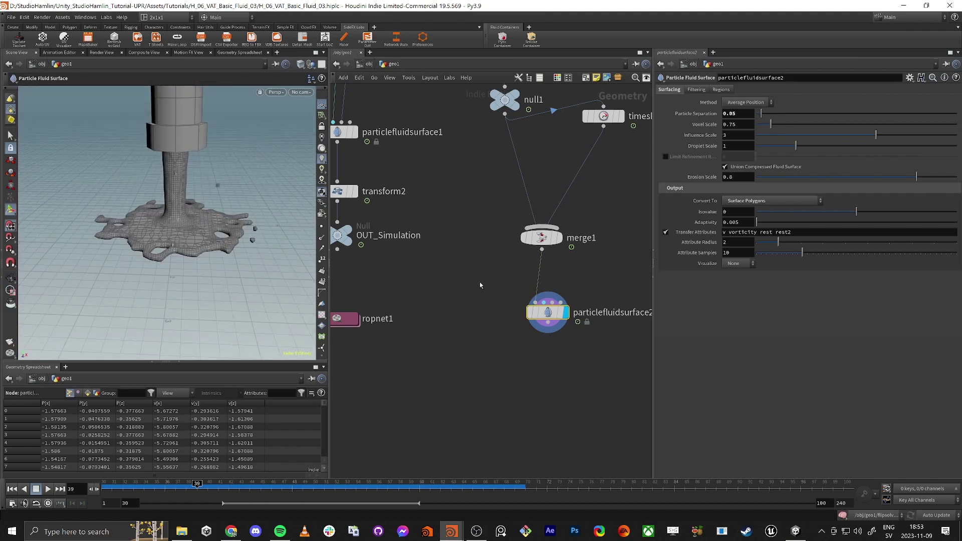
Step: Set the end of the timeline's playback range to frame 60
middle_drag(480, 282, 484, 308)
alt+drag(140, 195, 211, 240)
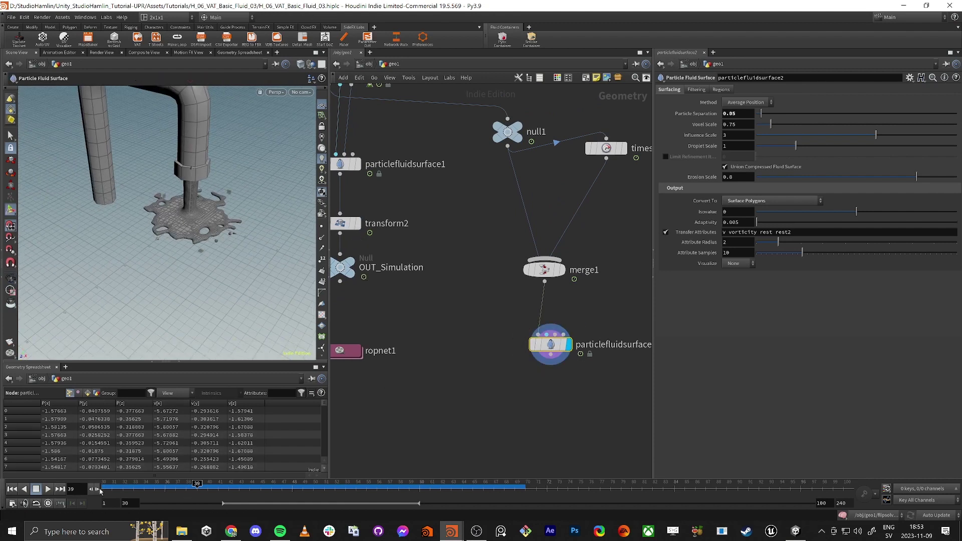
drag(829, 504, 806, 503)
text(60)
key(Return)
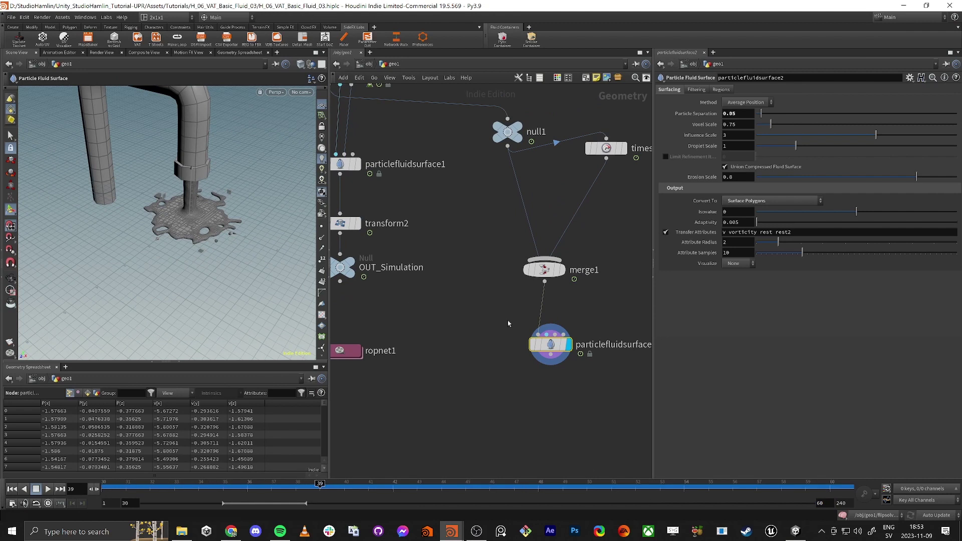
Step: Render a flipbook of the fluid over frames 30 to 60, play it back and close the flipbook player
drag(550, 344, 550, 351)
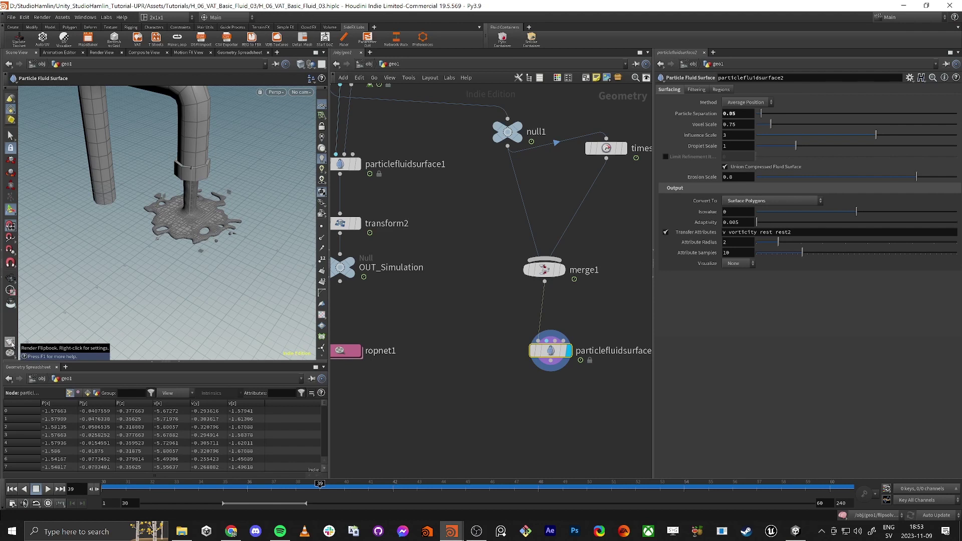
right_click(10, 342)
click(135, 436)
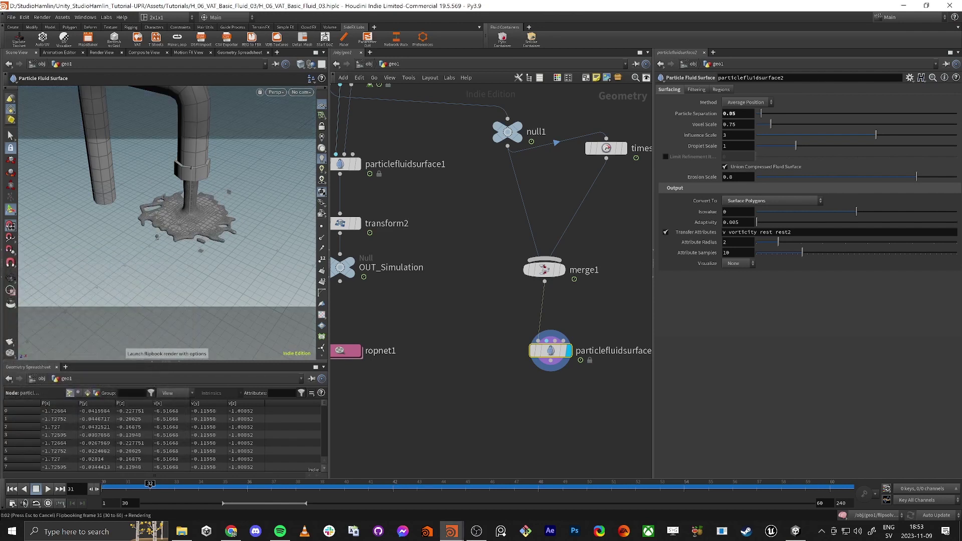
drag(135, 32, 484, 138)
click(398, 343)
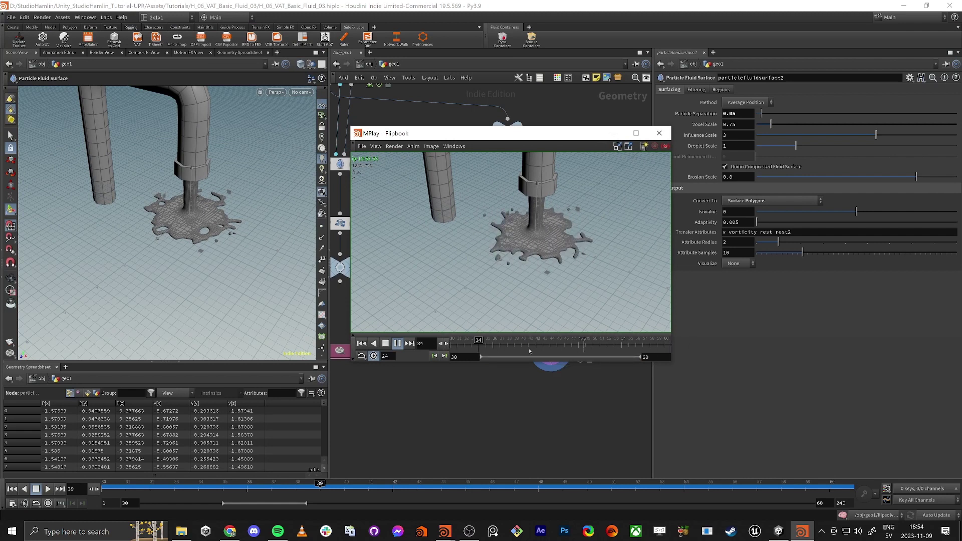
click(658, 133)
Step: Rewire transform2 so that particlefluidsurface2 feeds it and OUT_Simulation
middle_drag(500, 337, 510, 259)
scroll(469, 296, down, 3)
mouse_move(418, 330)
mouse_down()
mouse_move(443, 188)
mouse_move(425, 327)
mouse_up()
drag(420, 169, 426, 295)
click(564, 269)
click(424, 285)
Step: In ropnet1, set the vertex animation textures node's Render Pass to First Pass and Start/End to 30 and 60
double_click(425, 386)
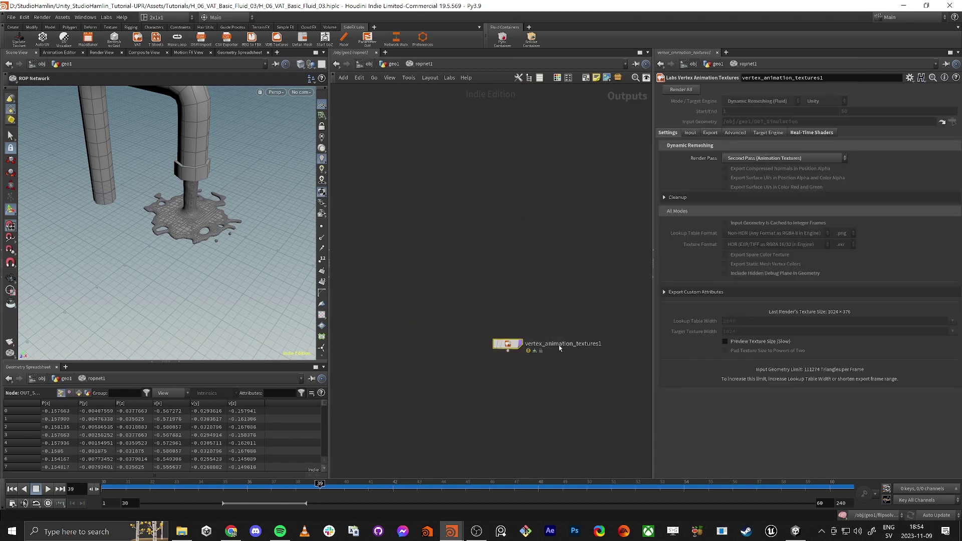
click(740, 158)
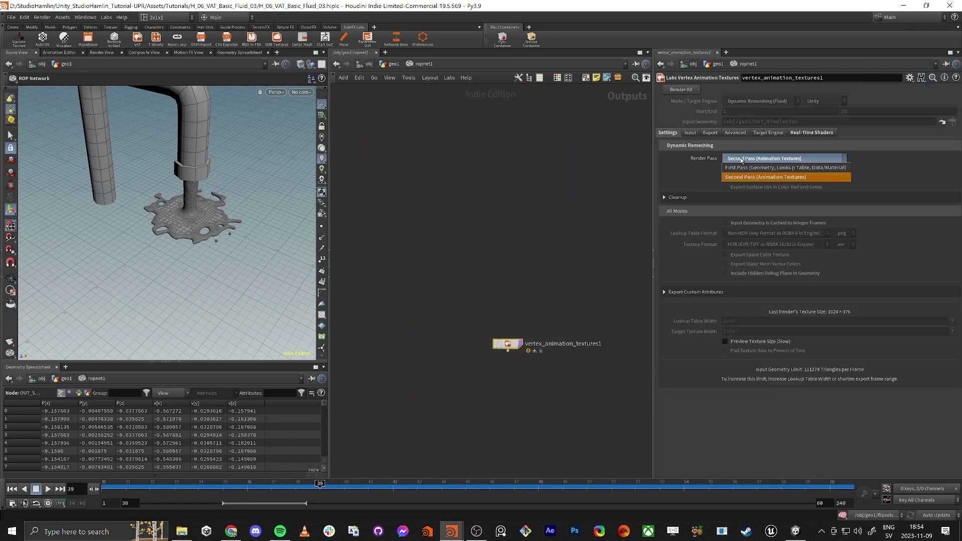
click(736, 167)
double_click(743, 113)
text(30)
key(Tab)
text(60)
key(Tab)
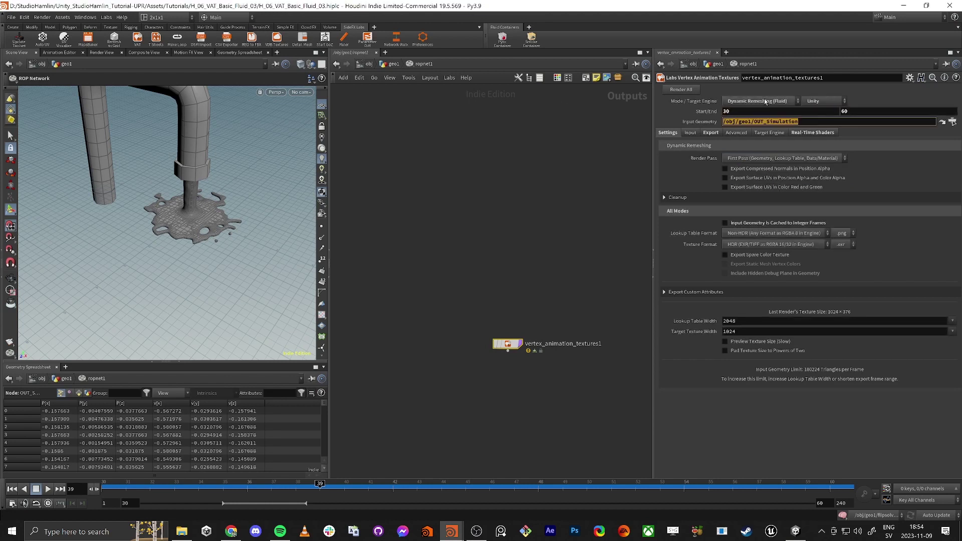
Step: Render the vertex animation textures node's First Pass, and render it again with Render Pass set to Second Pass (Animation Textures)
click(536, 199)
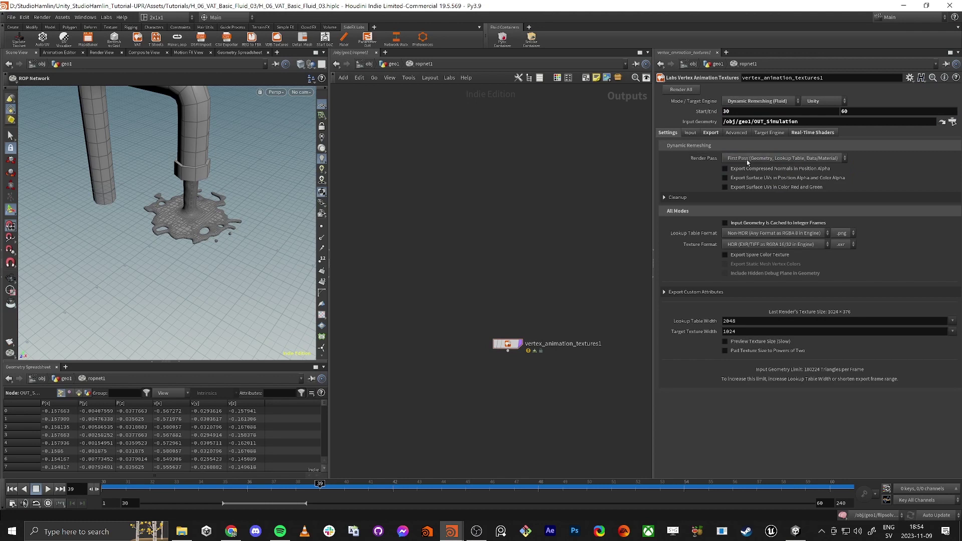
click(681, 90)
click(744, 158)
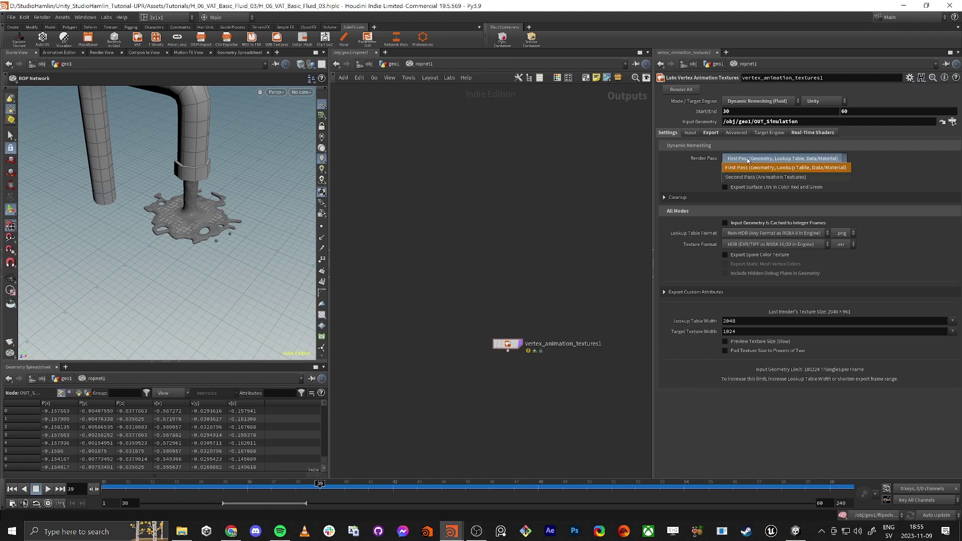
click(749, 176)
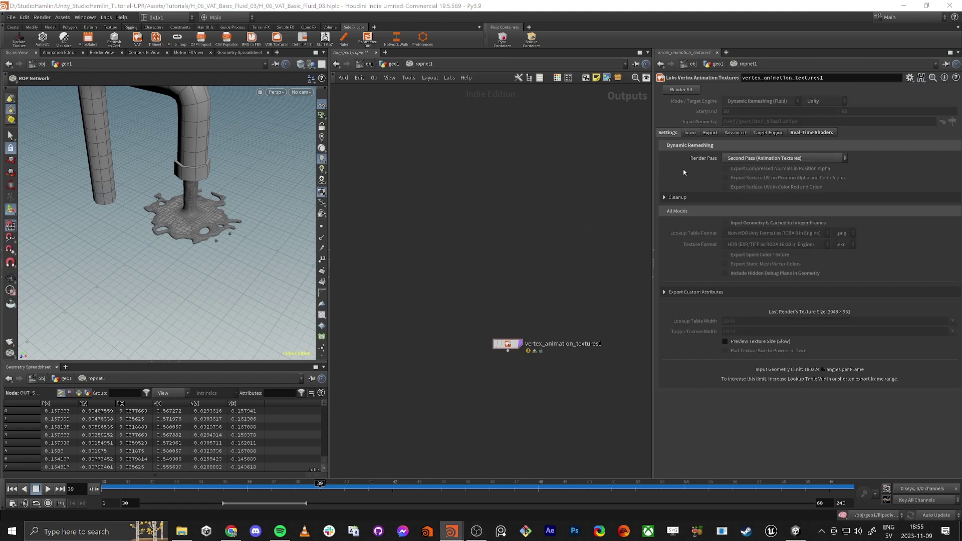
click(679, 91)
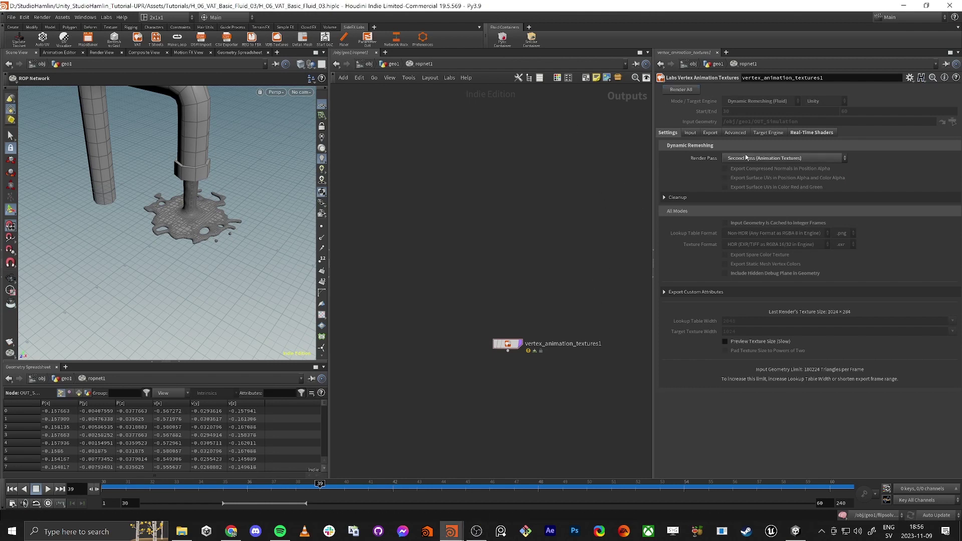
Step: Switch to Unity, assign the lookup texture to vertex_animation_textures1_mat's Lookup Table slot, and enlarge the Scene view around the pipe
key(alt+Tab)
key(alt+Tab)
key(alt+Tab)
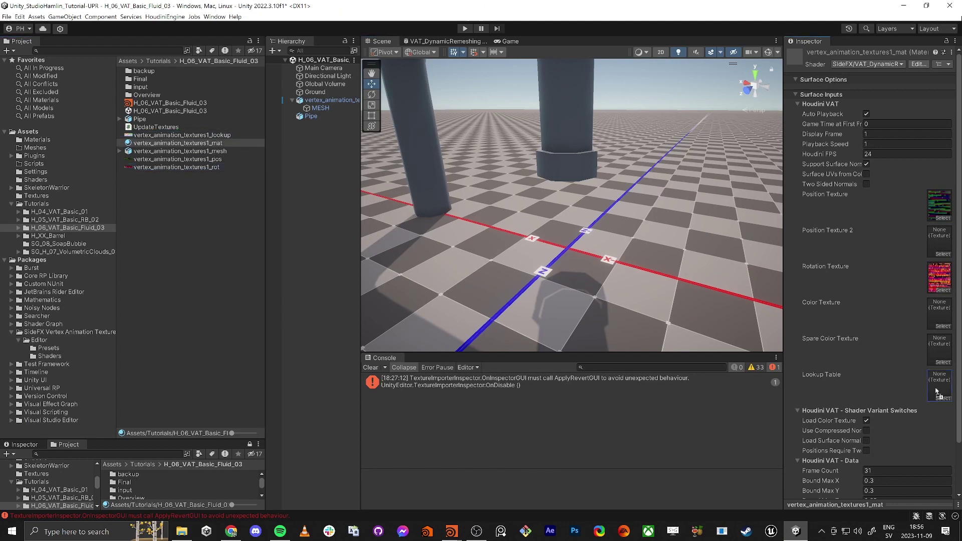
drag(941, 390, 940, 388)
right_drag(580, 272, 533, 240)
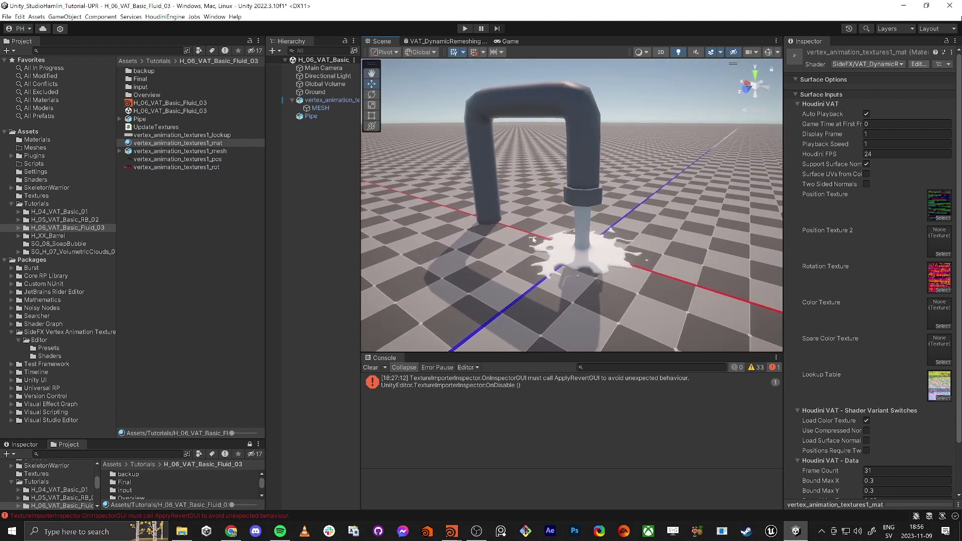
right_drag(578, 218, 571, 265)
drag(548, 352, 552, 411)
right_drag(557, 345, 608, 241)
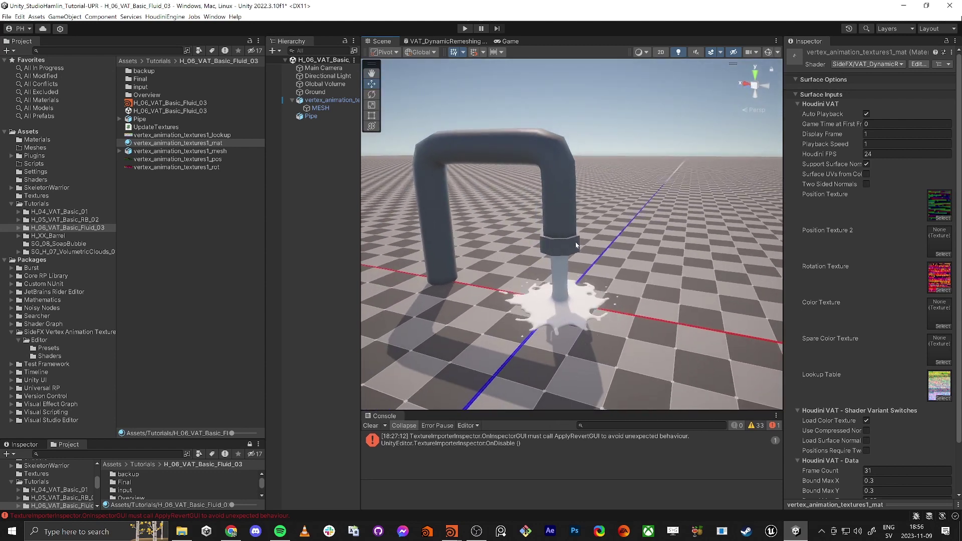
click(860, 65)
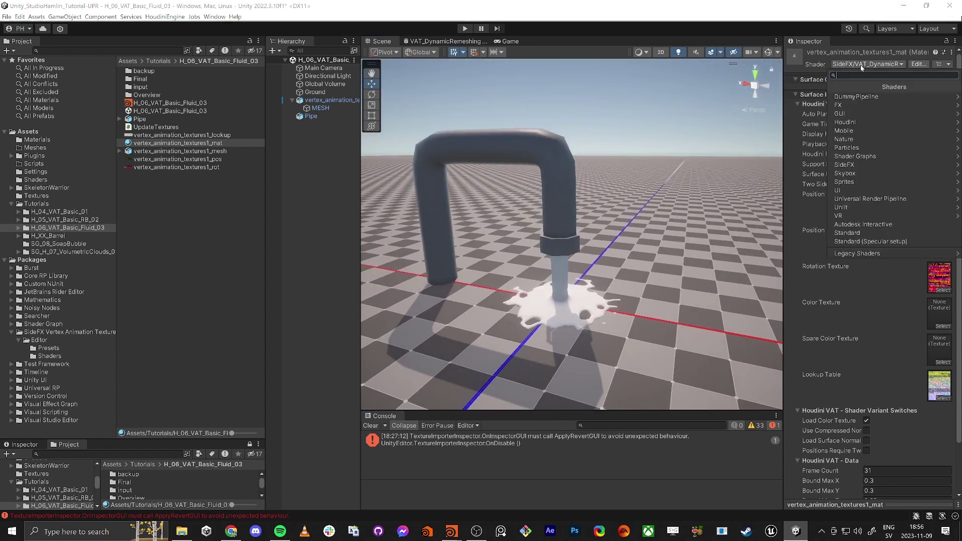
key(Escape)
click(317, 245)
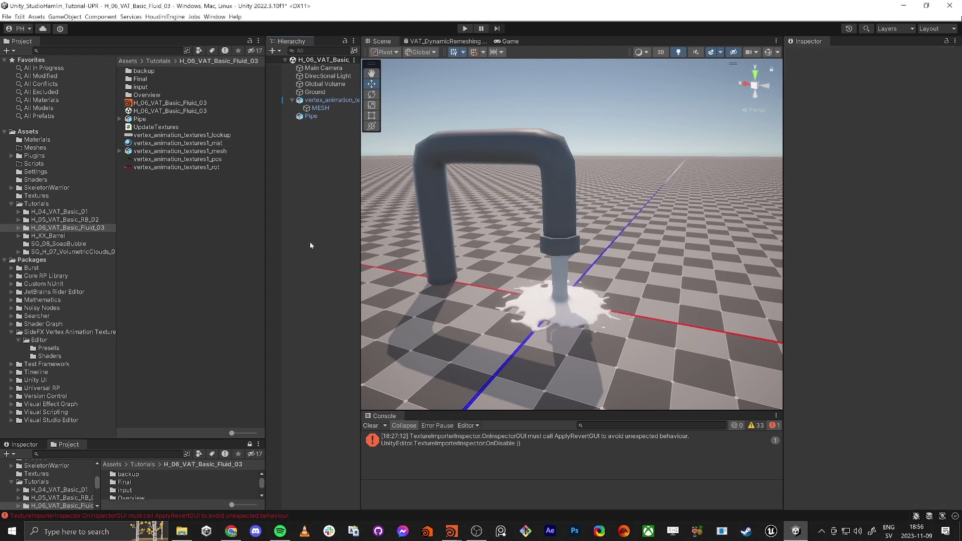
Step: Copy the VAT_DynamicRemeshing shader from the SideFX Vertex Animation Textures package's Shaders folder into H_06_VAT_Basic_Fluid_03
click(42, 356)
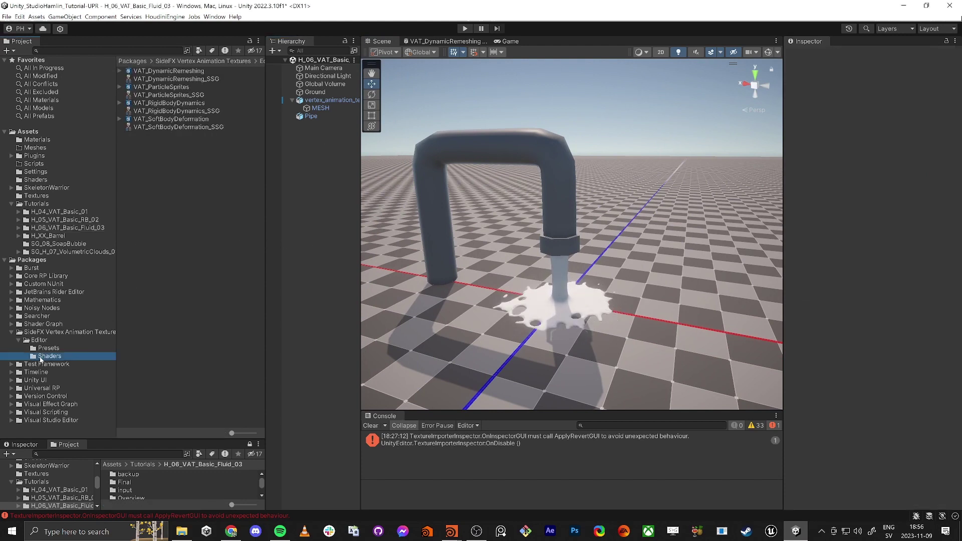
click(169, 71)
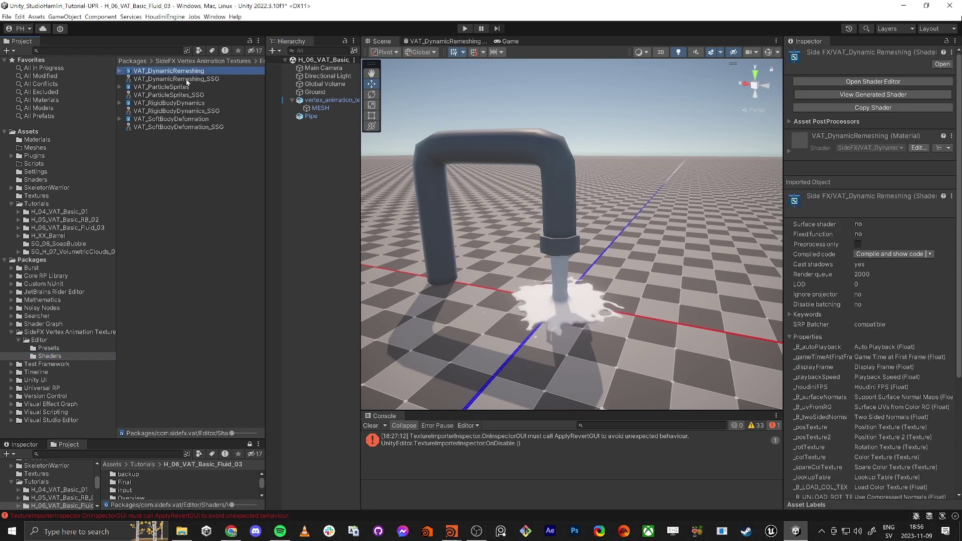
click(42, 205)
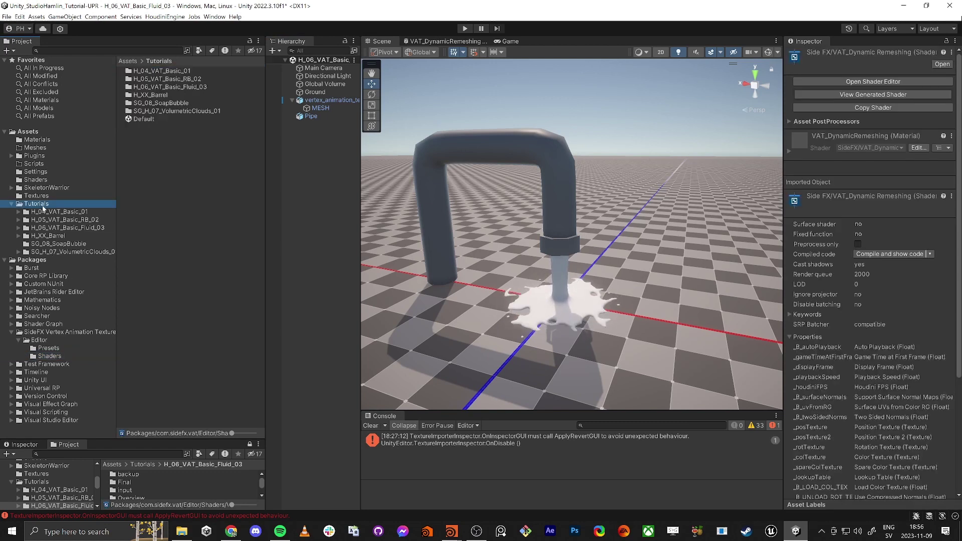
click(59, 228)
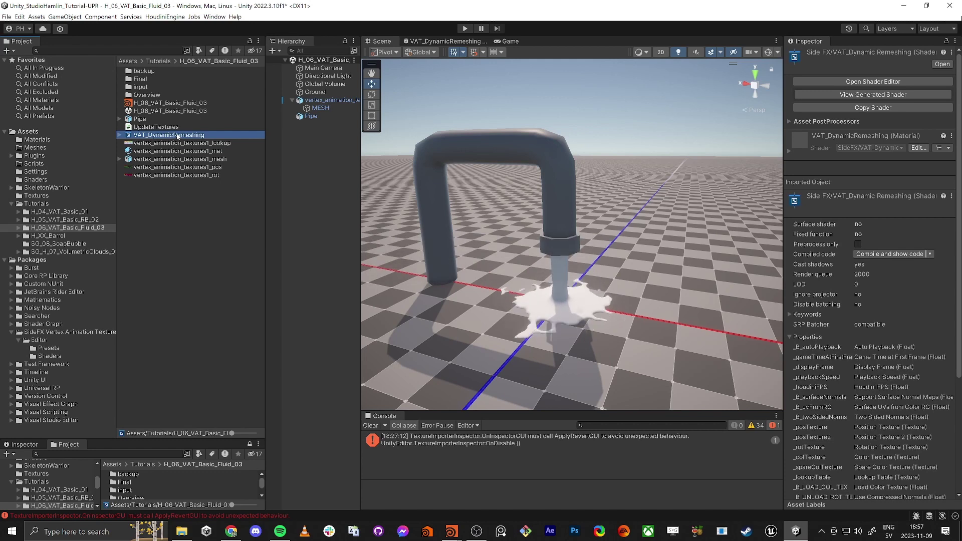
Step: Rename the copied shader as VAT_DynamicRemeshing_FluidEdit
click(179, 136)
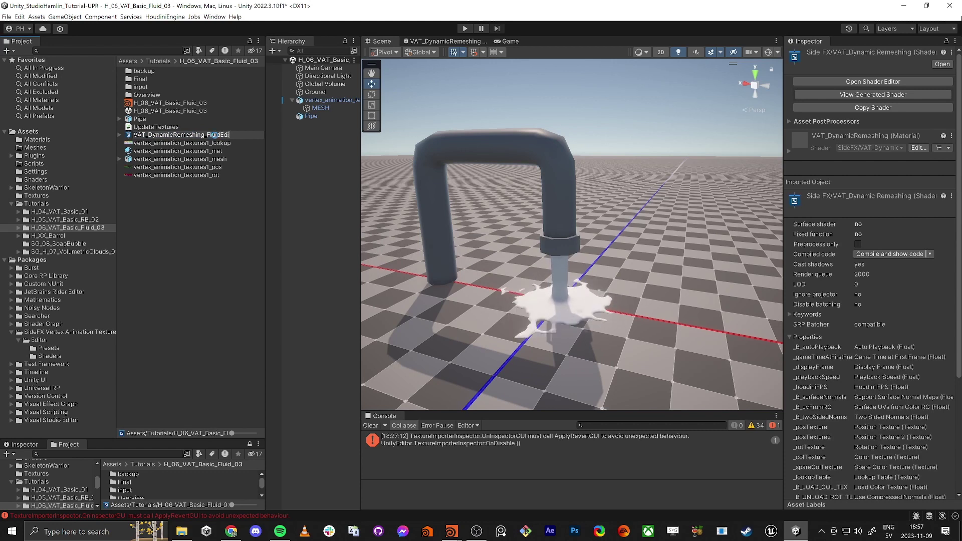
key(Return)
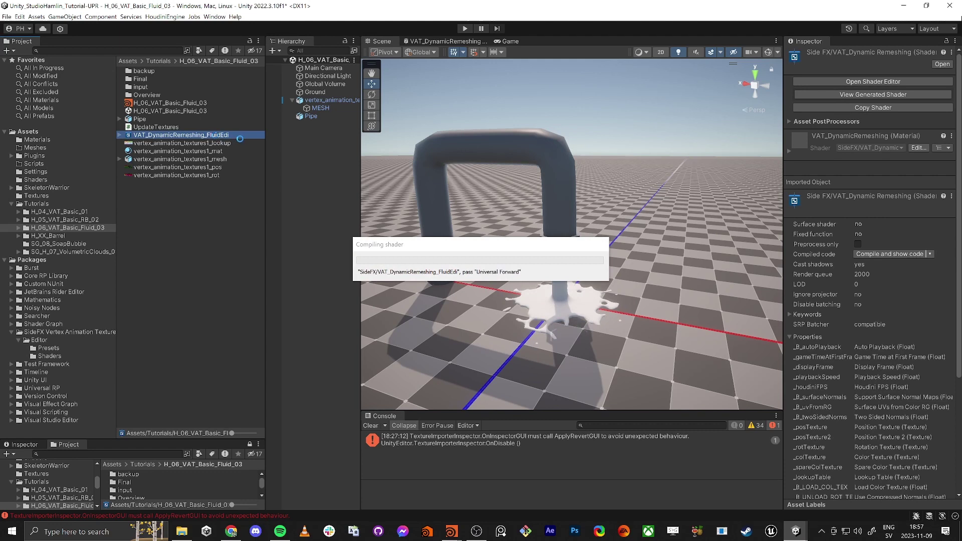
click(227, 138)
click(229, 135)
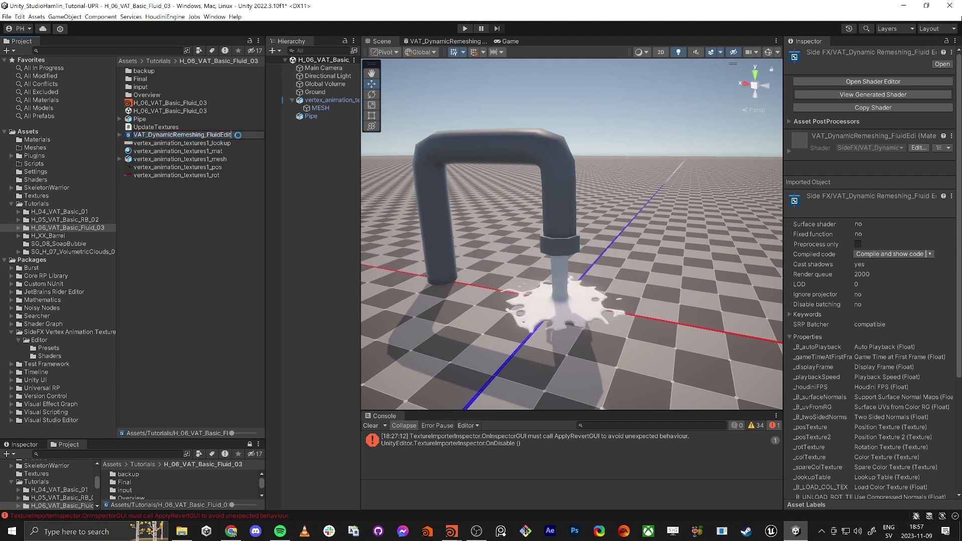
text(t)
key(Return)
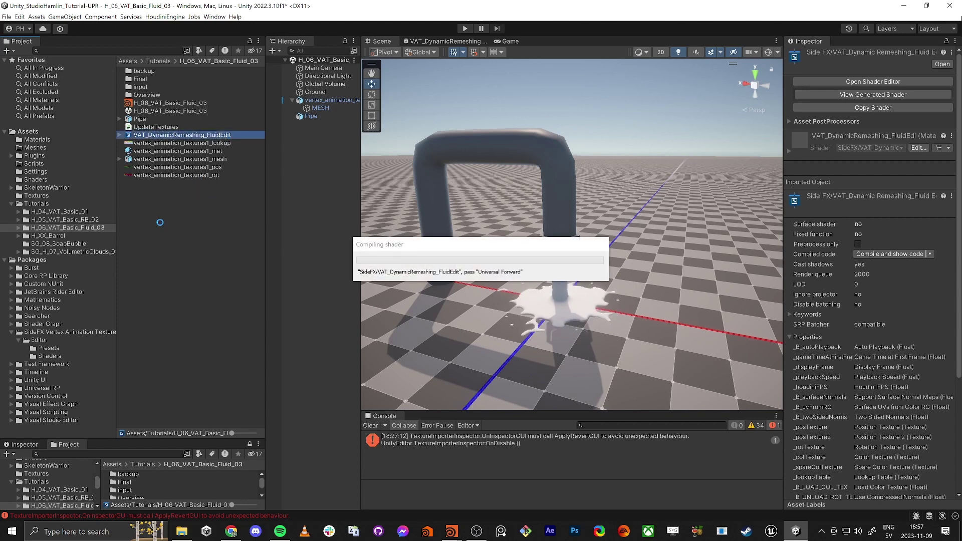
Step: Open VAT_DynamicRemeshing_FluidEdit in Shader Graph, maximize the graph window and frame the Vertex and Fragment blocks
double_click(195, 136)
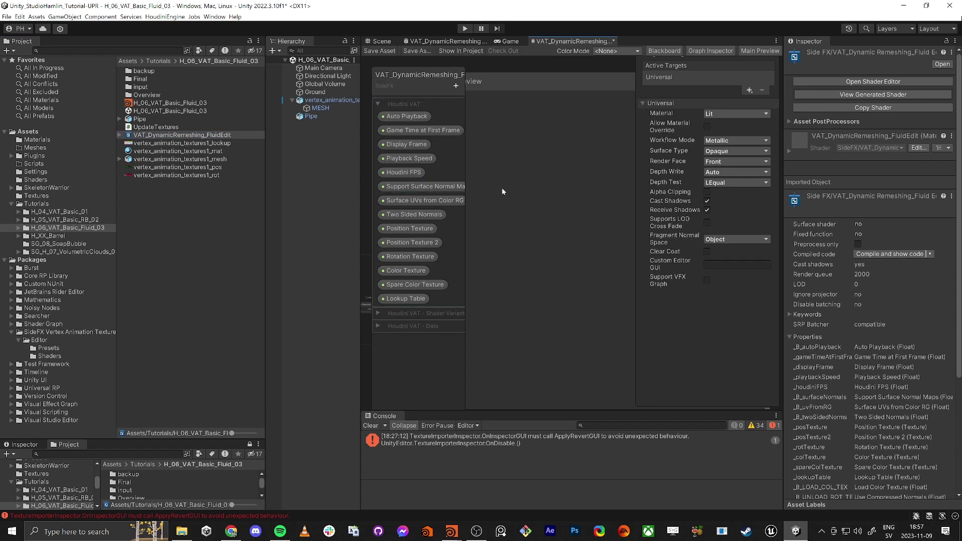
key(shift+space)
scroll(478, 207, down, 3)
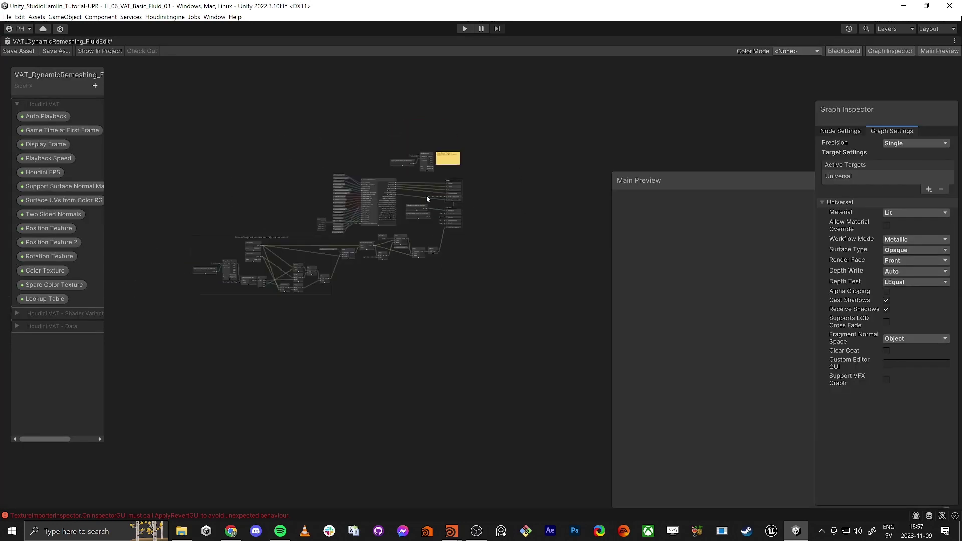
scroll(425, 197, up, 13)
scroll(420, 203, down, 2)
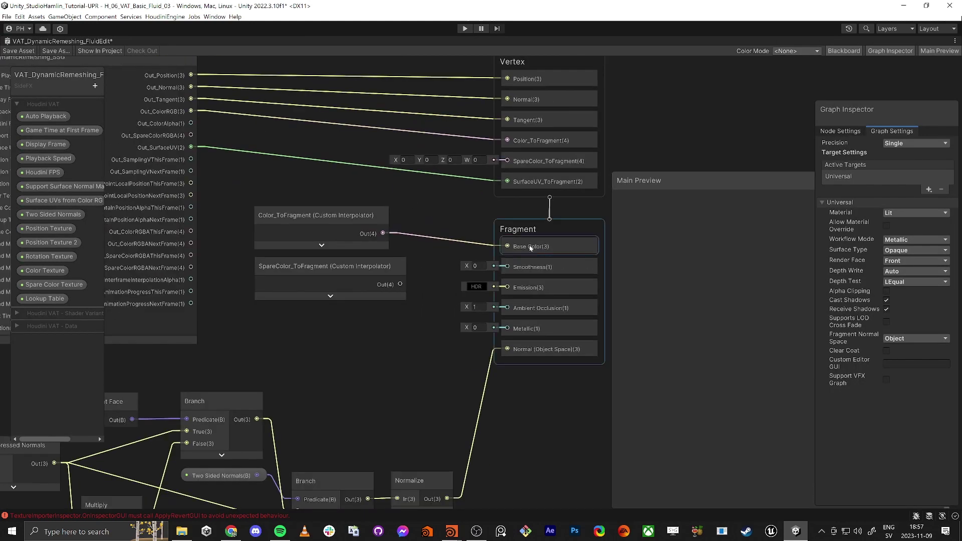
Step: Add a Color property named Color, place it in the graph and connect it to the Fragment's Emission input
click(96, 86)
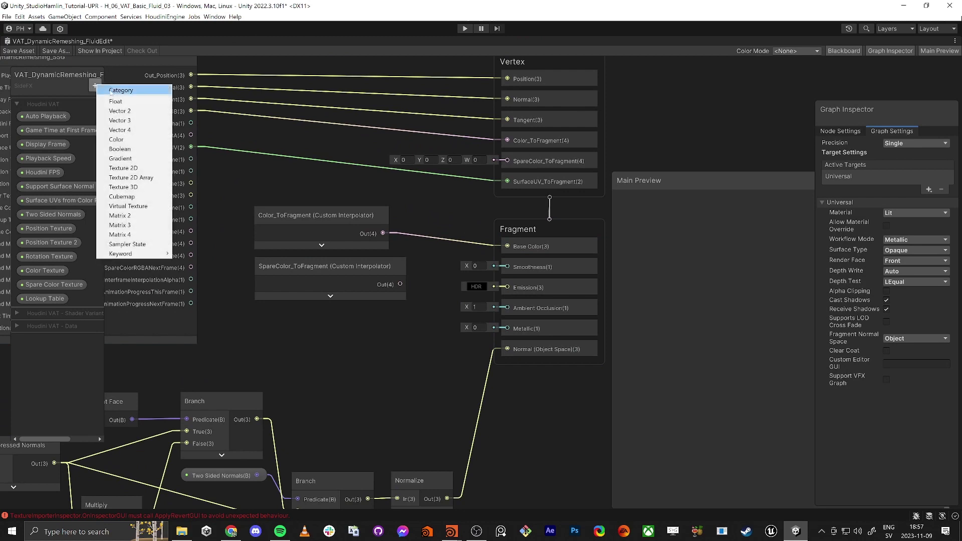
click(124, 140)
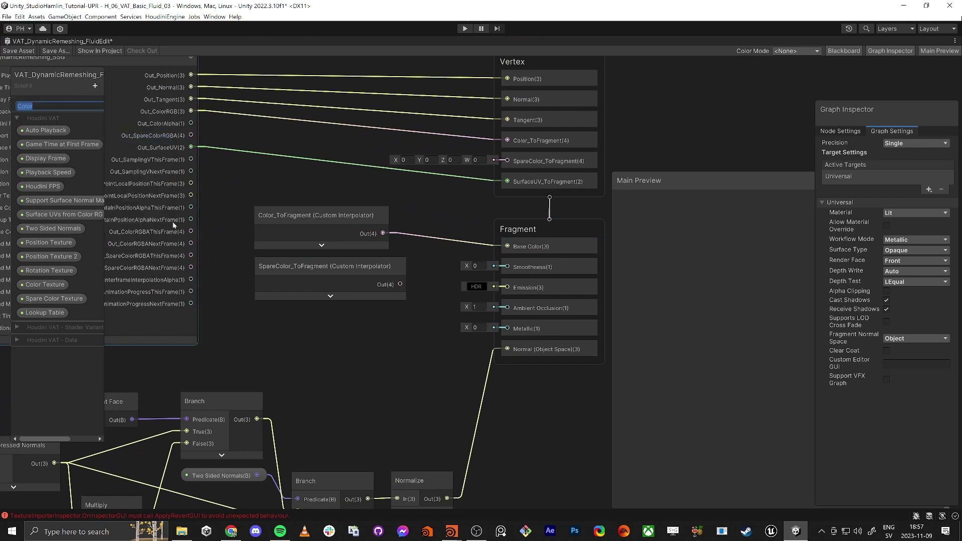
drag(32, 107, 352, 329)
drag(504, 290, 506, 288)
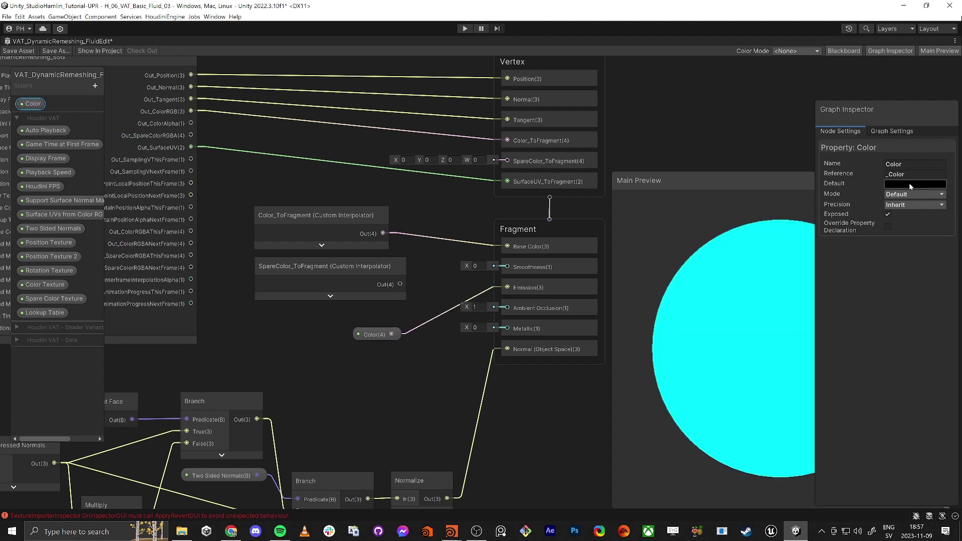
Step: Set the Color property's default to the bluish grey 7D7F80
click(915, 184)
click(904, 267)
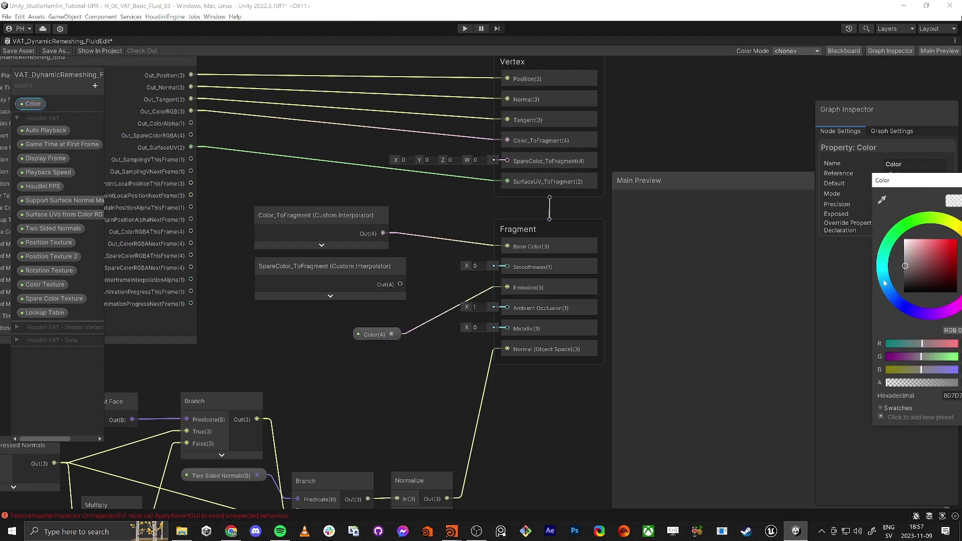
drag(887, 278, 892, 289)
drag(915, 180, 738, 177)
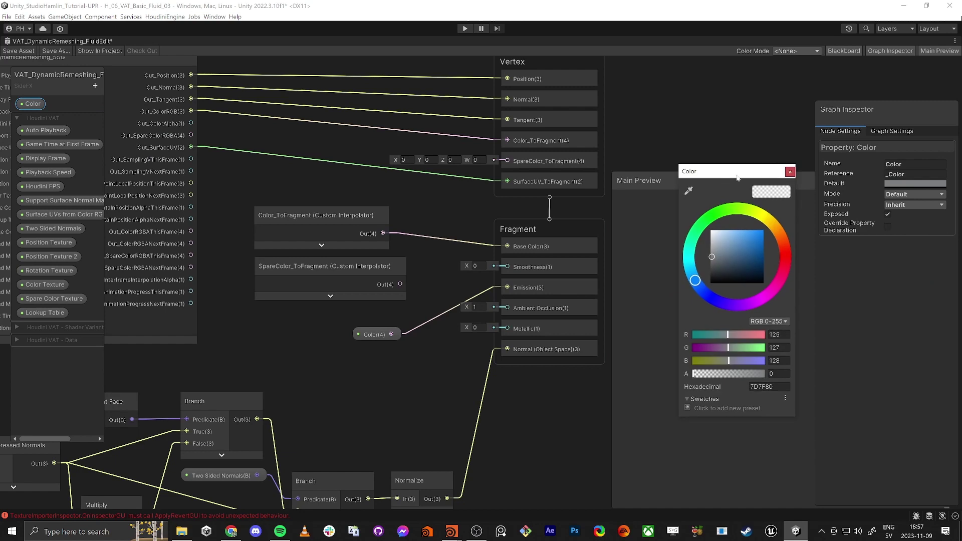
click(789, 172)
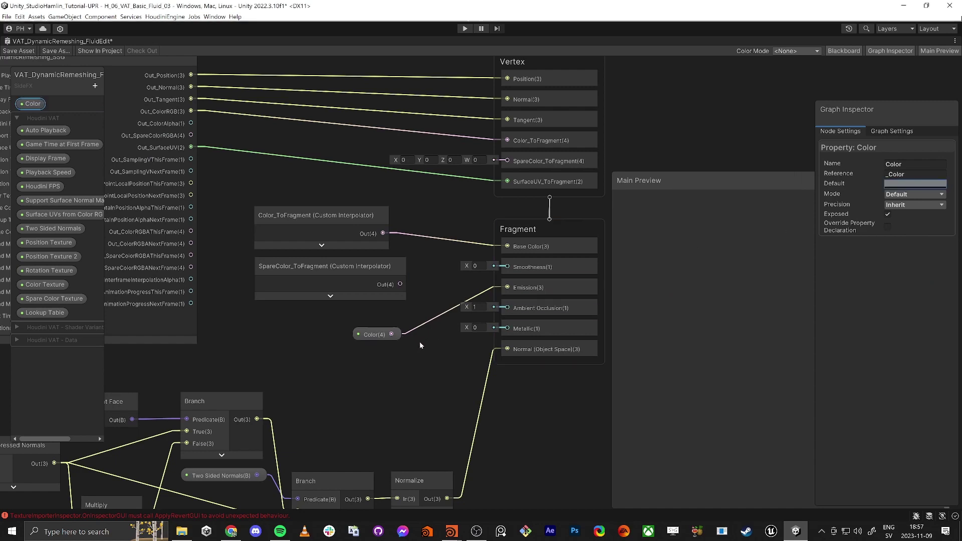
Step: Disconnect the Color node from Emission and connect it to the Fragment's Base Color instead
drag(420, 341, 425, 302)
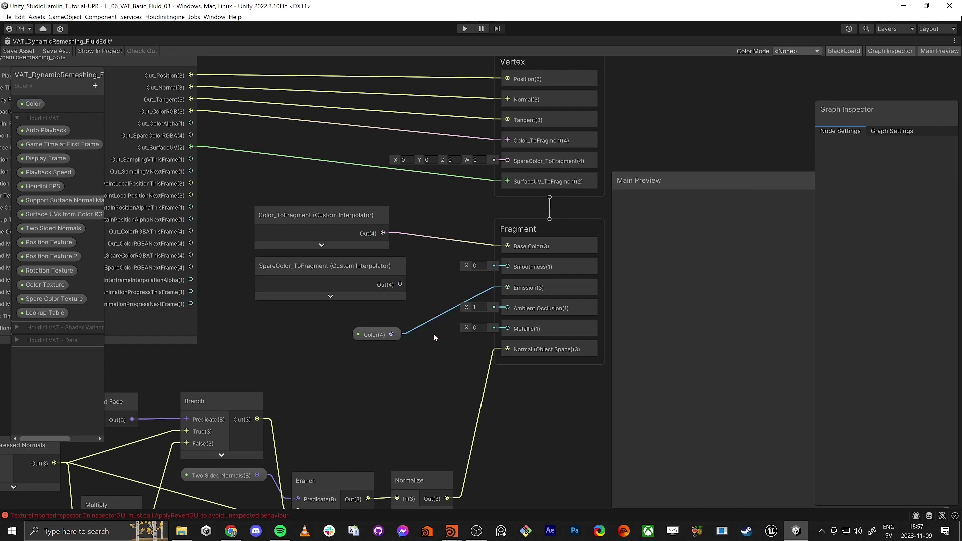
key(Delete)
drag(507, 246, 362, 327)
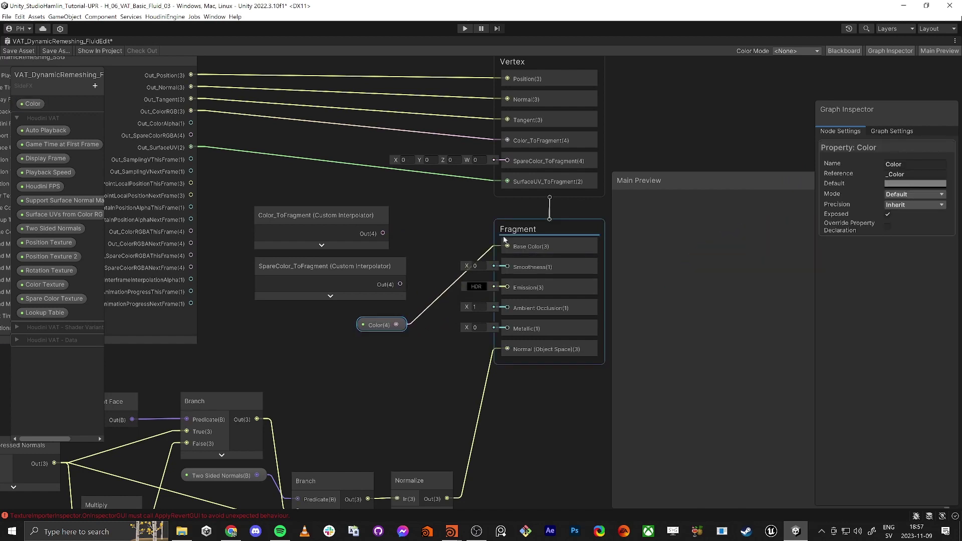
Step: Set the Color property's default to the green 3EB312
click(909, 184)
click(920, 218)
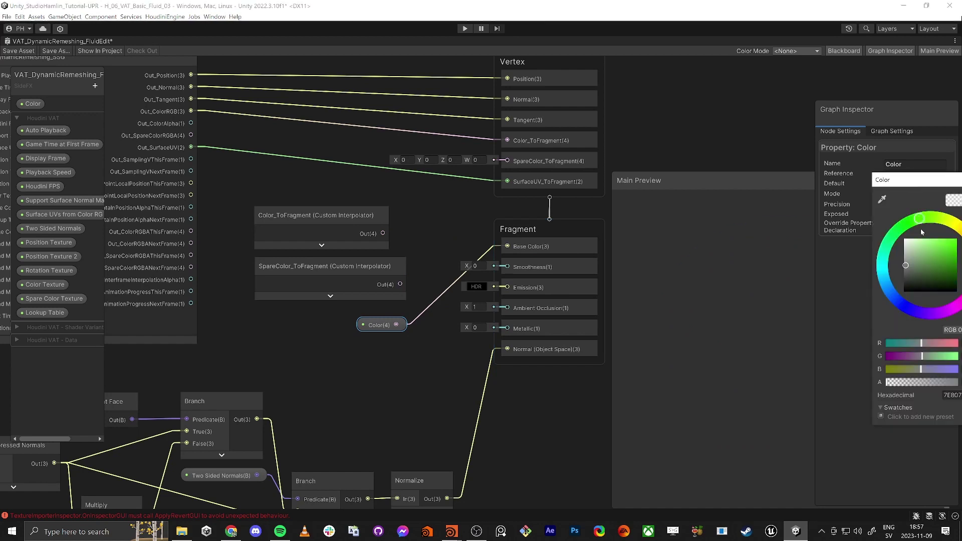
click(951, 254)
drag(923, 184, 679, 121)
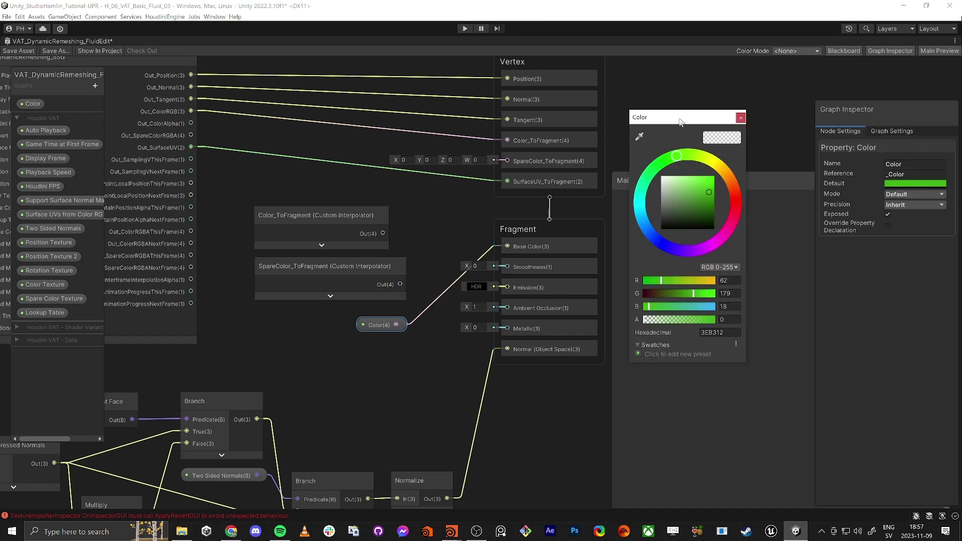
click(739, 118)
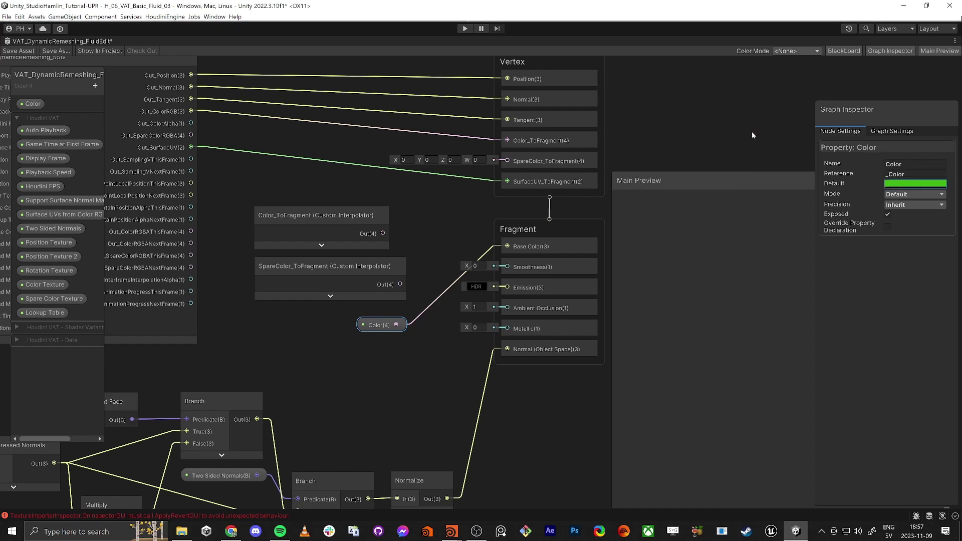
Step: Set the Color property's Mode to HDR, save the shader asset and restore the normal editor layout
click(903, 195)
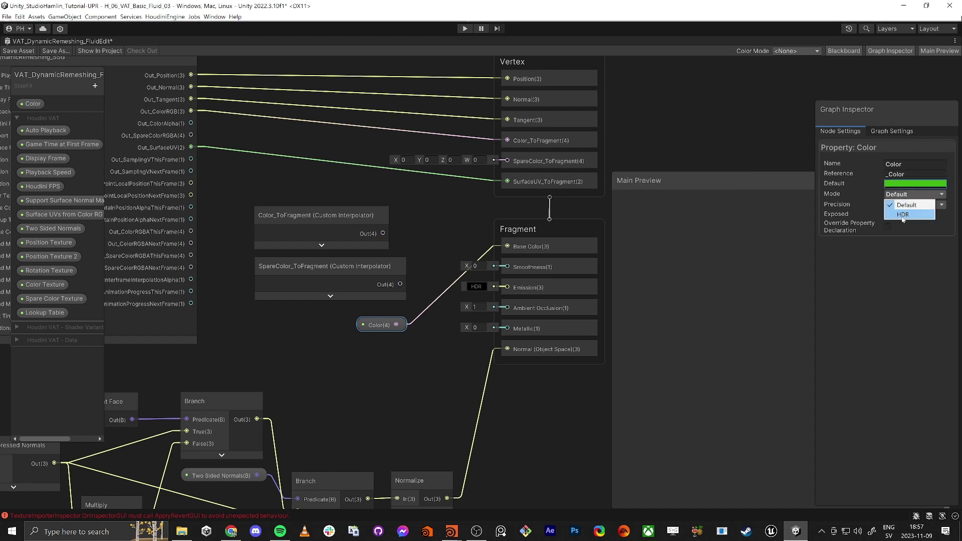
click(904, 216)
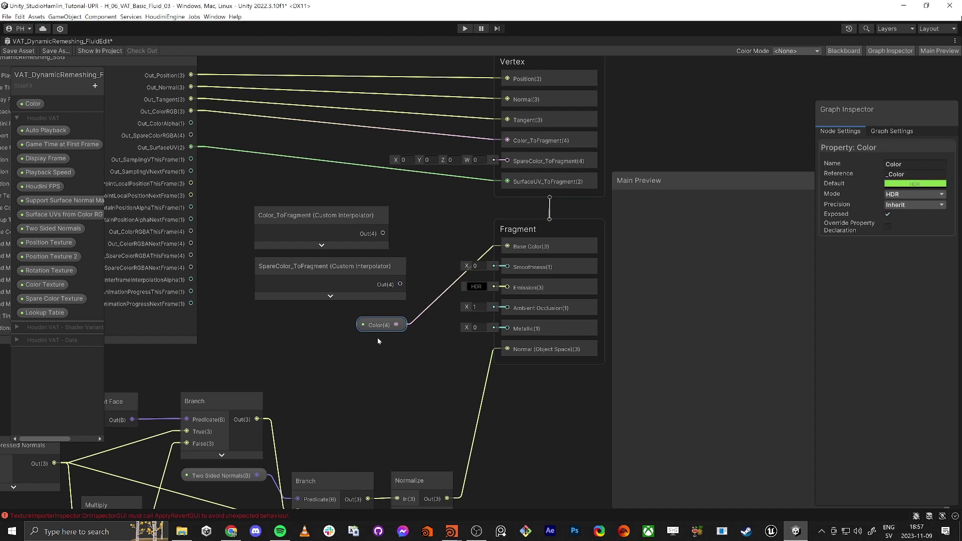
drag(379, 327, 368, 325)
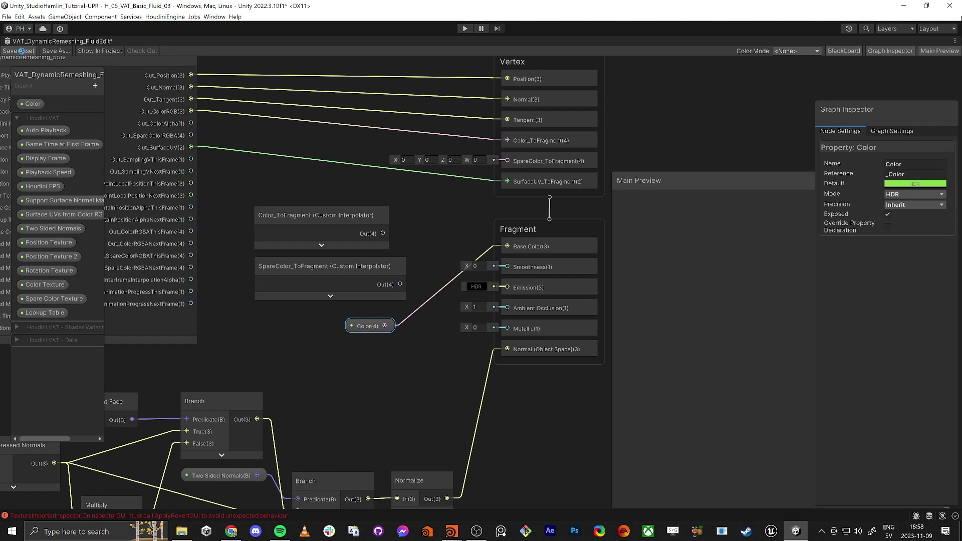
click(21, 51)
key(shift+space)
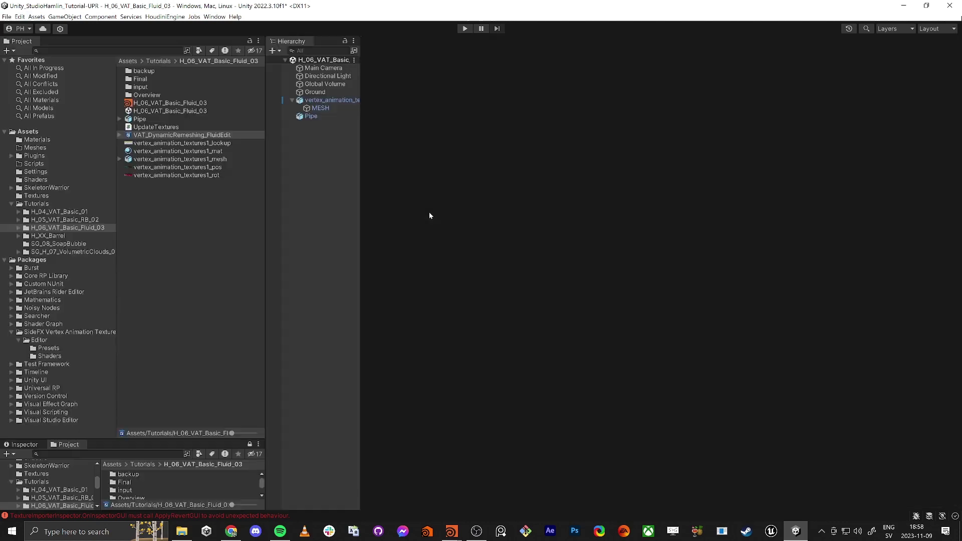
Step: Assign the SideFX VAT_DynamicRemeshing_FluidEdit shader to the vertex_animation_textures1_mat material
click(383, 41)
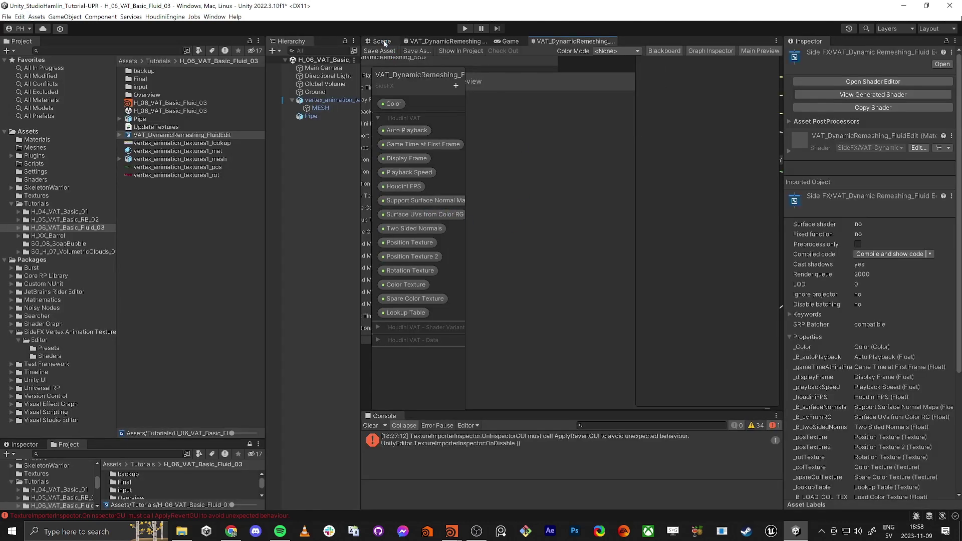
click(553, 275)
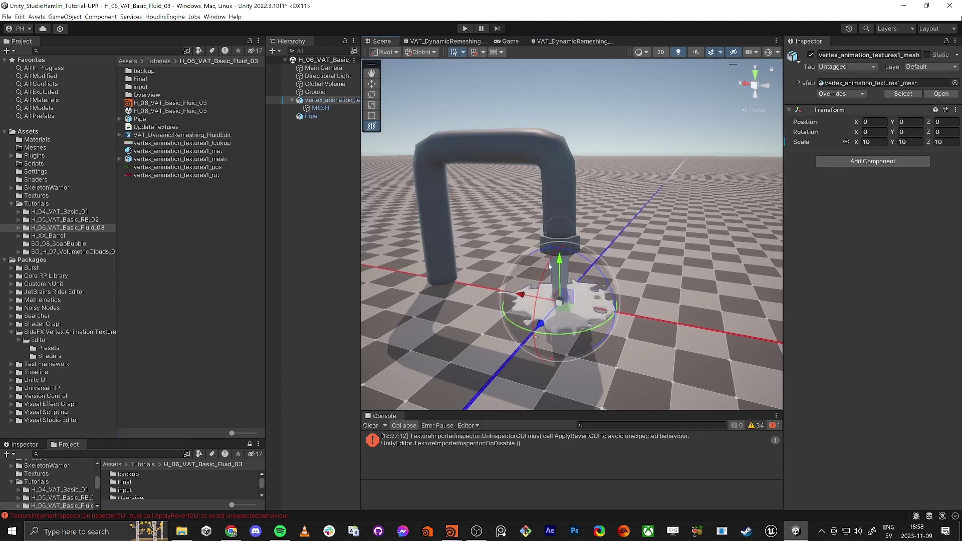
click(240, 151)
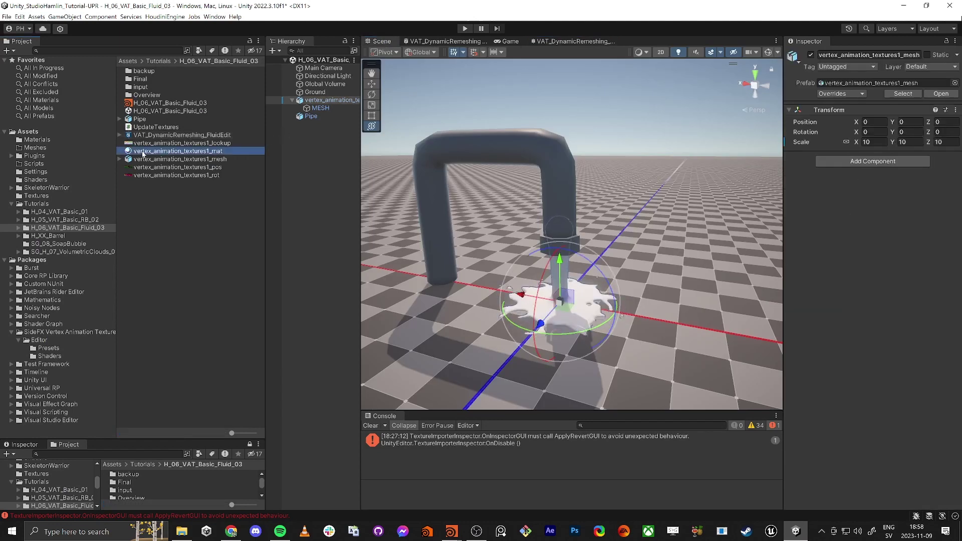
click(864, 61)
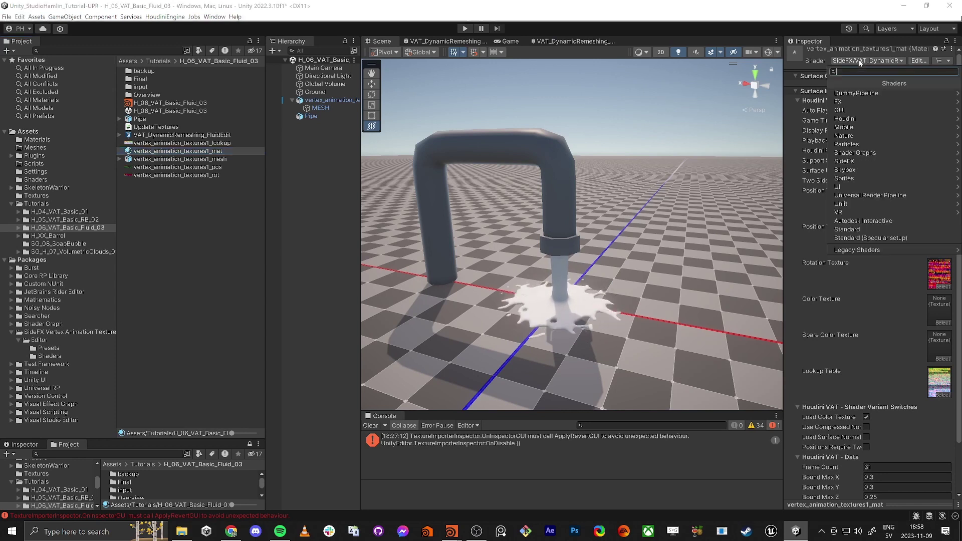
click(847, 161)
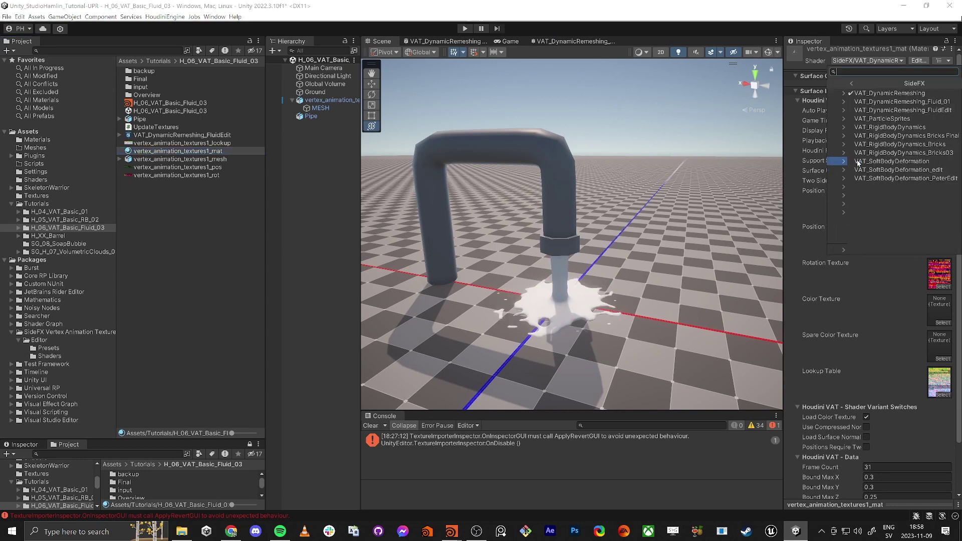
click(922, 110)
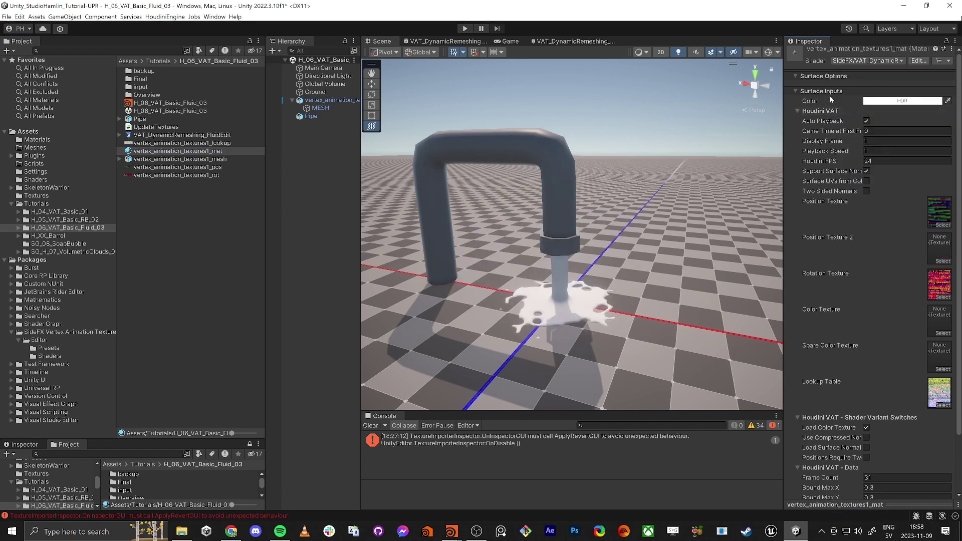
Step: Set the fluid material's HDR Color to a yellow-green, RGB 104, 210, 0, with an intensity of about 2
click(911, 102)
click(929, 135)
drag(915, 96, 674, 93)
drag(709, 158, 723, 161)
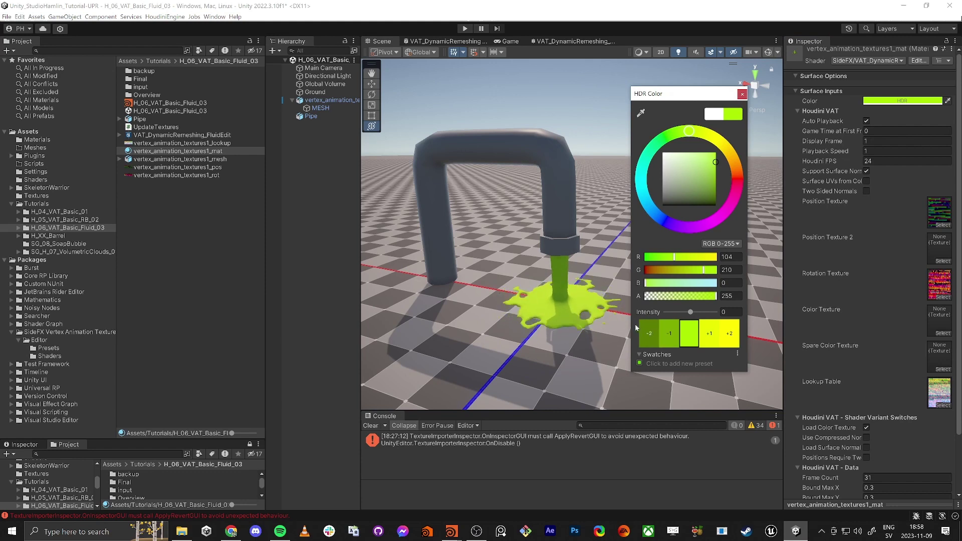
click(711, 336)
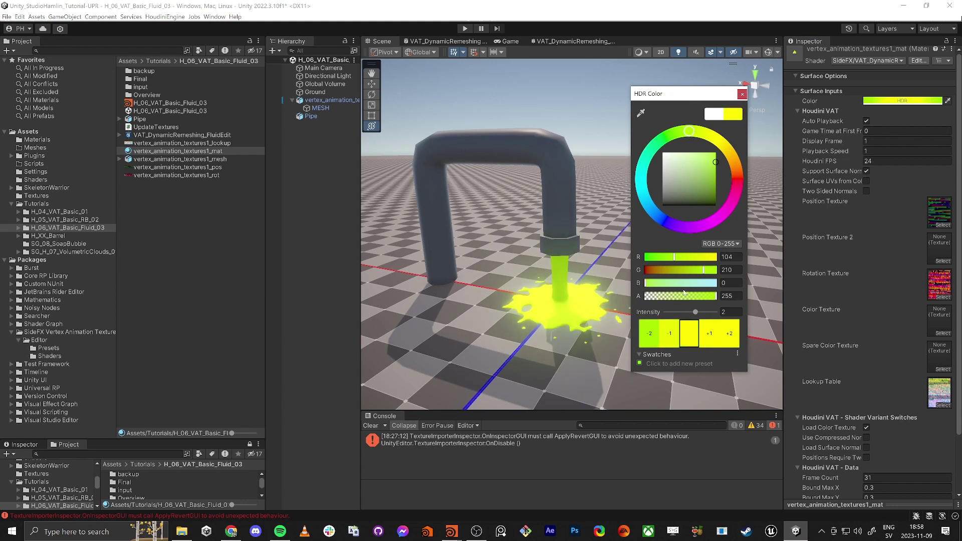
mouse_move(696, 312)
mouse_down()
mouse_move(684, 313)
mouse_move(695, 315)
mouse_up()
click(741, 95)
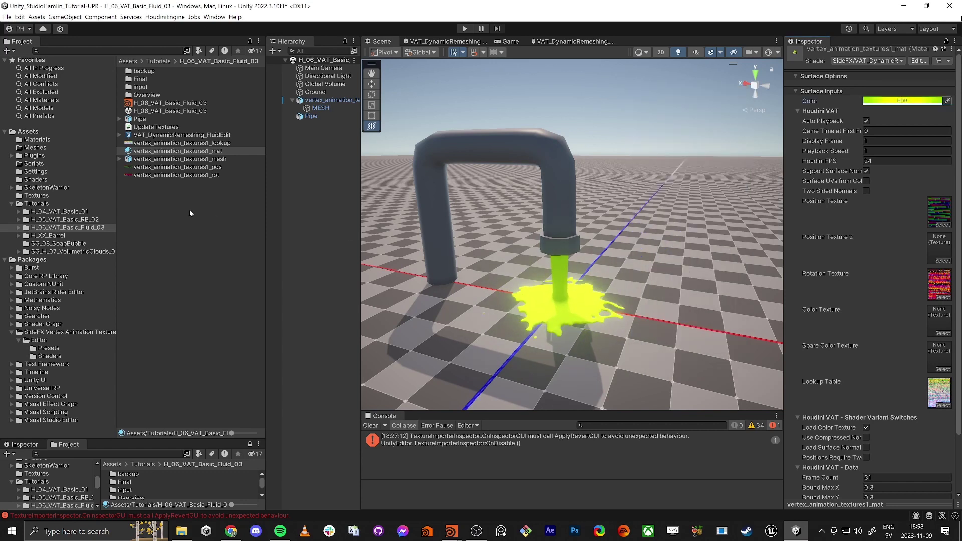
Step: Apply the OrangePipe material from the Overview folder to the pipe in the scene and return to the H_06_VAT_Basic_Fluid_03 folder
click(55, 139)
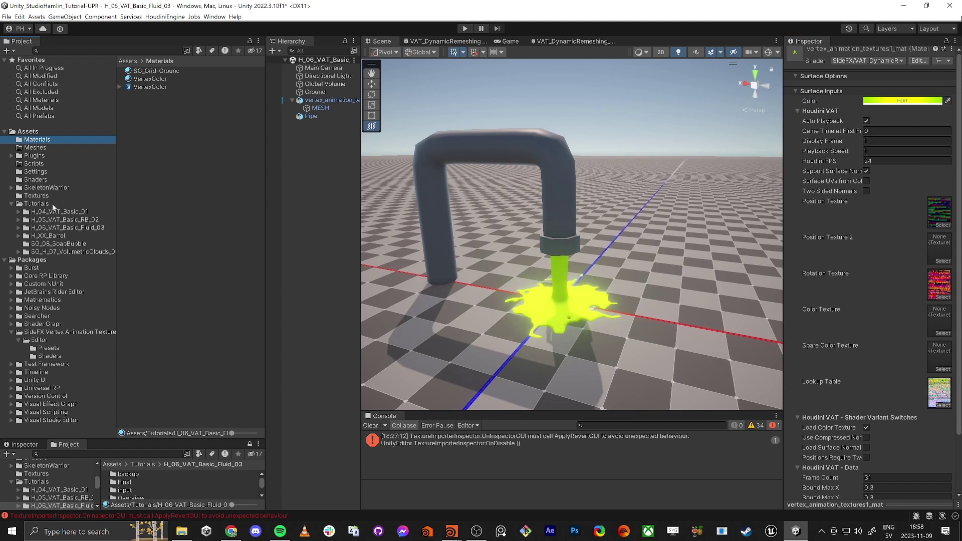
click(100, 230)
double_click(146, 95)
drag(150, 103, 485, 241)
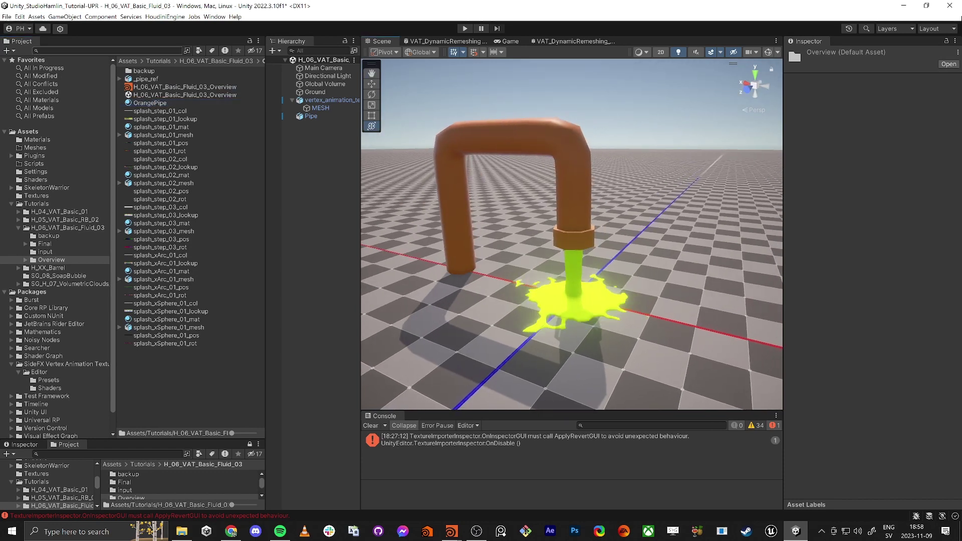
click(200, 61)
Step: Examine the orange pipe and the glowing fluid animation from several angles and distances in a maximized Scene view
alt+right_drag(415, 226, 473, 230)
key(shift+space)
right_drag(435, 261, 443, 242)
key(s)
key(q)
key(a)
key(w)
click(547, 321)
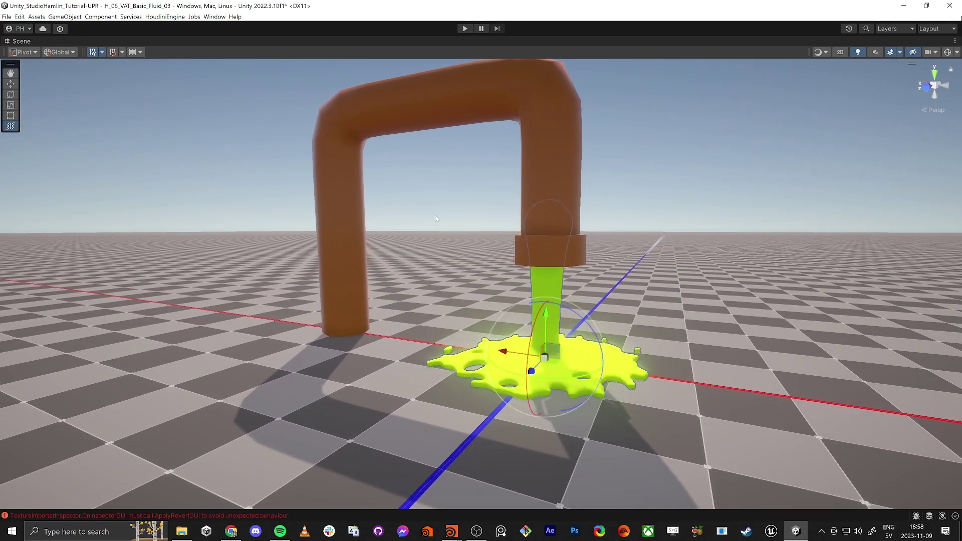
alt+drag(546, 316, 483, 342)
key(s)
right_drag(483, 343, 457, 265)
scroll(457, 266, down, 5)
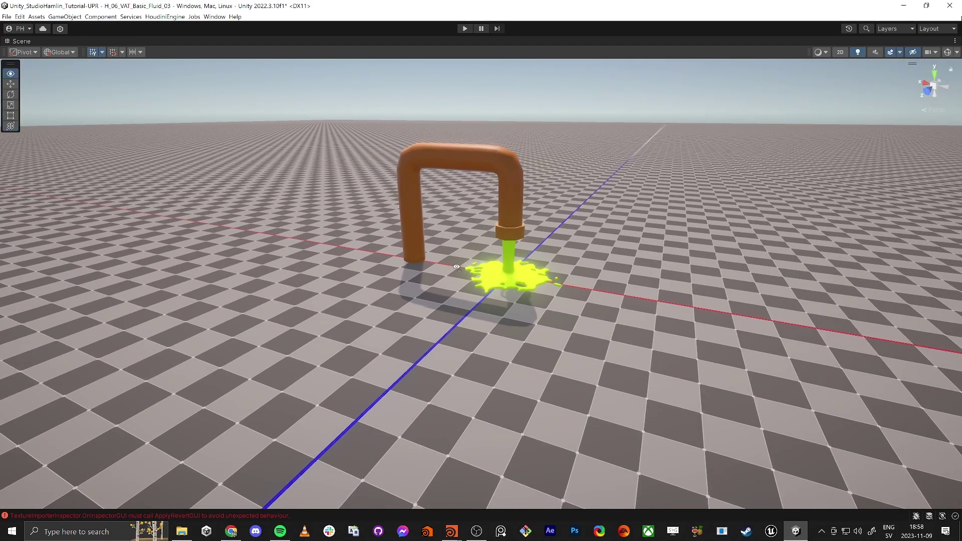
alt+drag(498, 310, 452, 295)
key(shift+space)
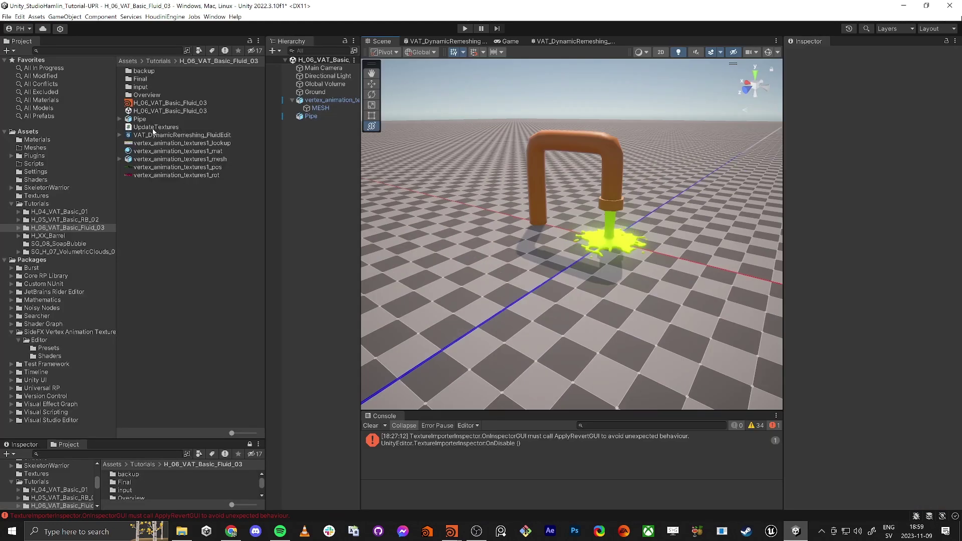
Step: Try out the Playback Speed, Houdini FPS and Auto Playback settings of the vertex_animation_textures1_mat material
click(175, 151)
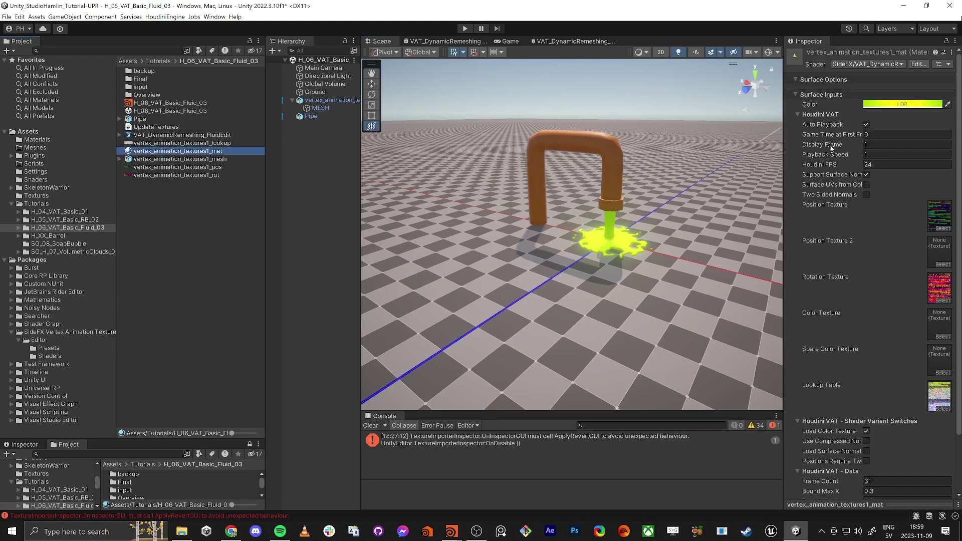
drag(830, 158, 845, 158)
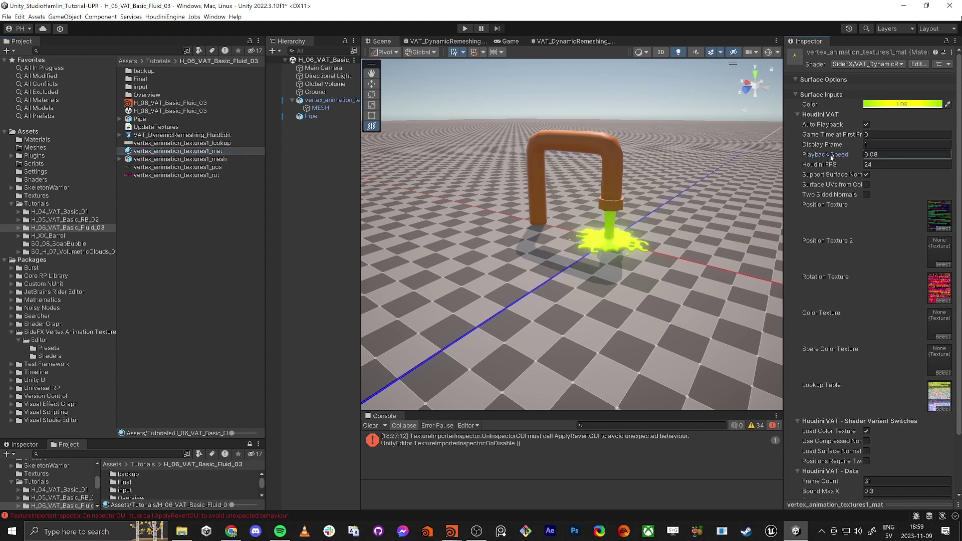
key(w)
right_drag(655, 232, 670, 267)
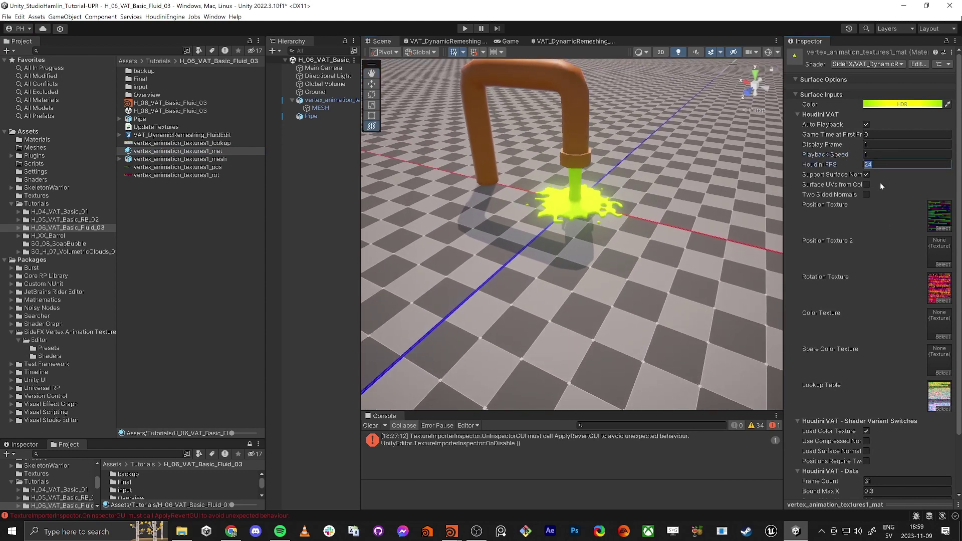
drag(817, 167, 856, 173)
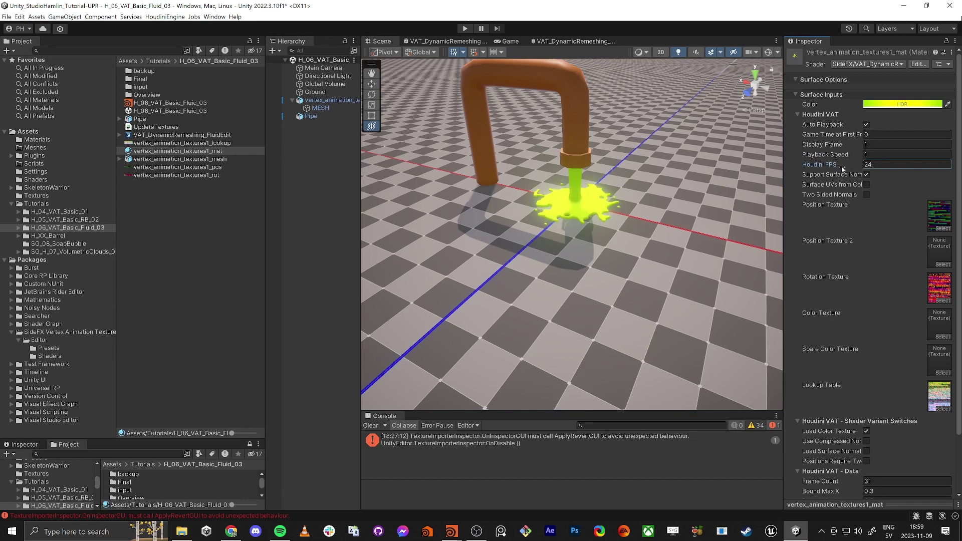
click(866, 124)
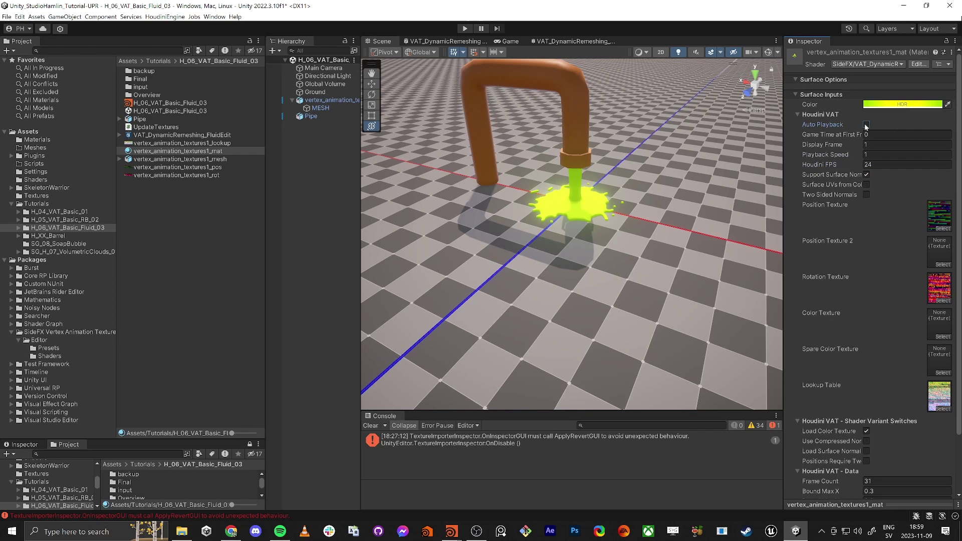
Step: Review the remaining material properties and view the finished fluid close up in the maximized Scene view
scroll(888, 424, down, 3)
scroll(890, 400, up, 3)
right_drag(682, 245, 678, 236)
key(shift+space)
right_drag(531, 275, 751, 257)
key(w)
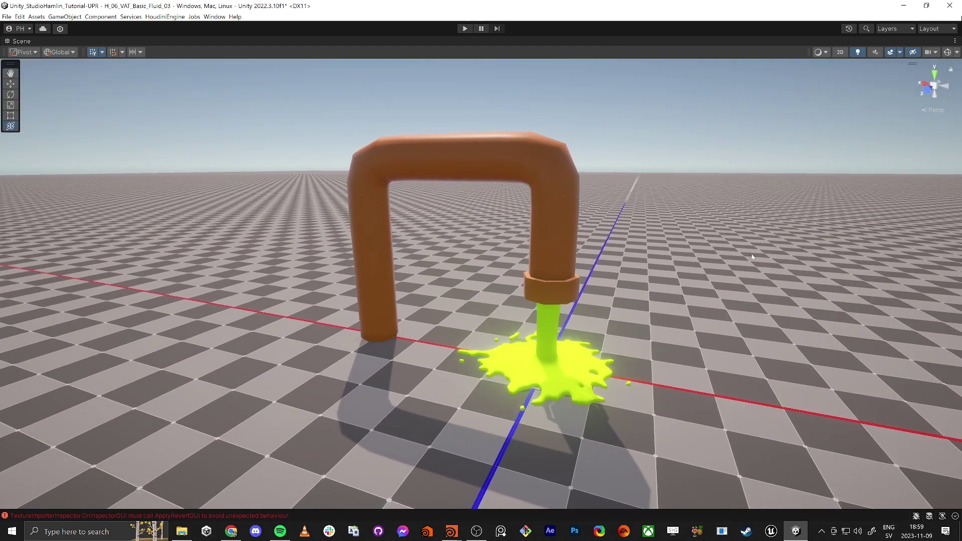